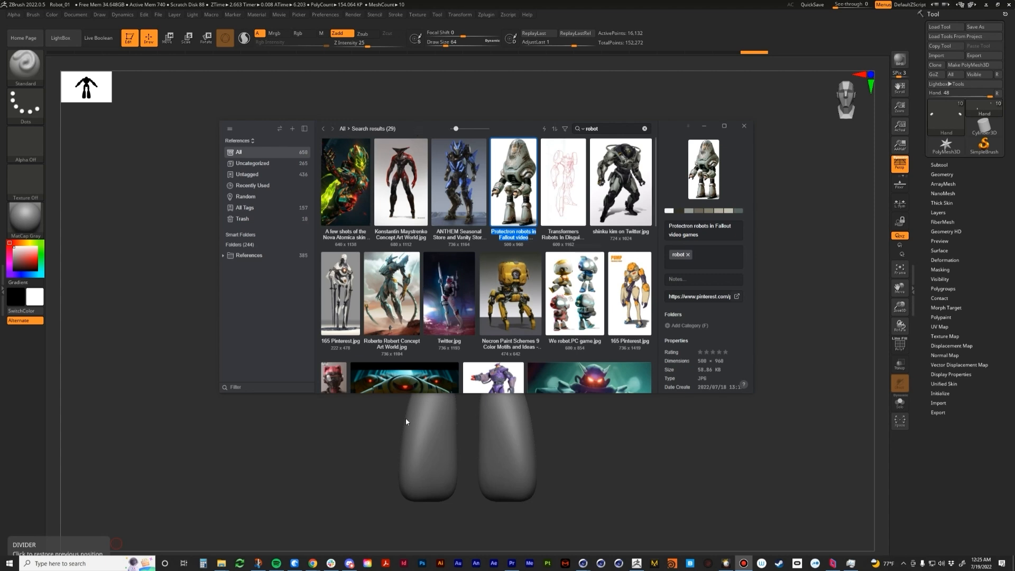
Switch to Chrome and examine the Eagle extension's capture options and the save-to-Eagle option for the Timelapses playlist thumbnail
mouse_move(313, 564)
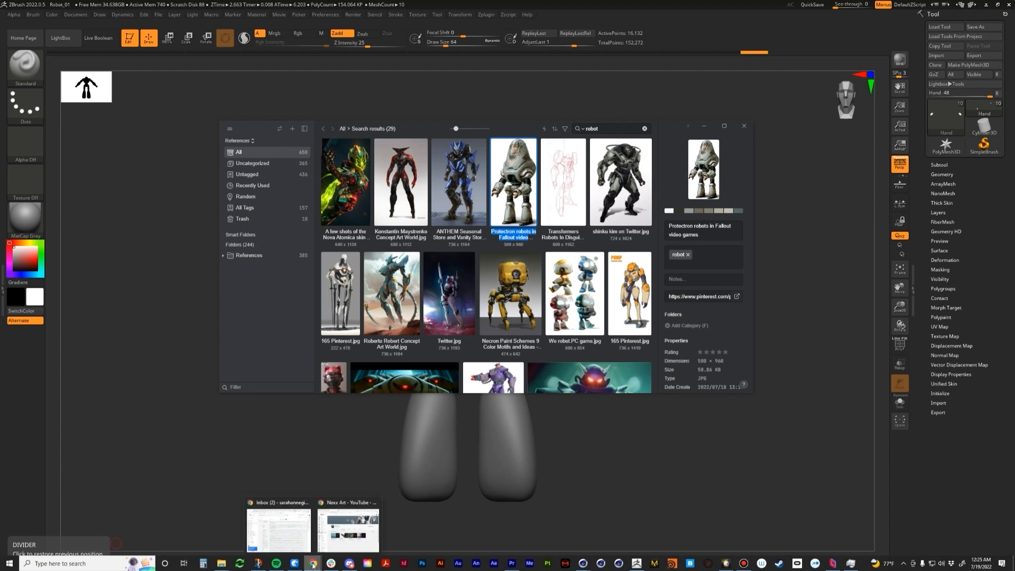
click(350, 525)
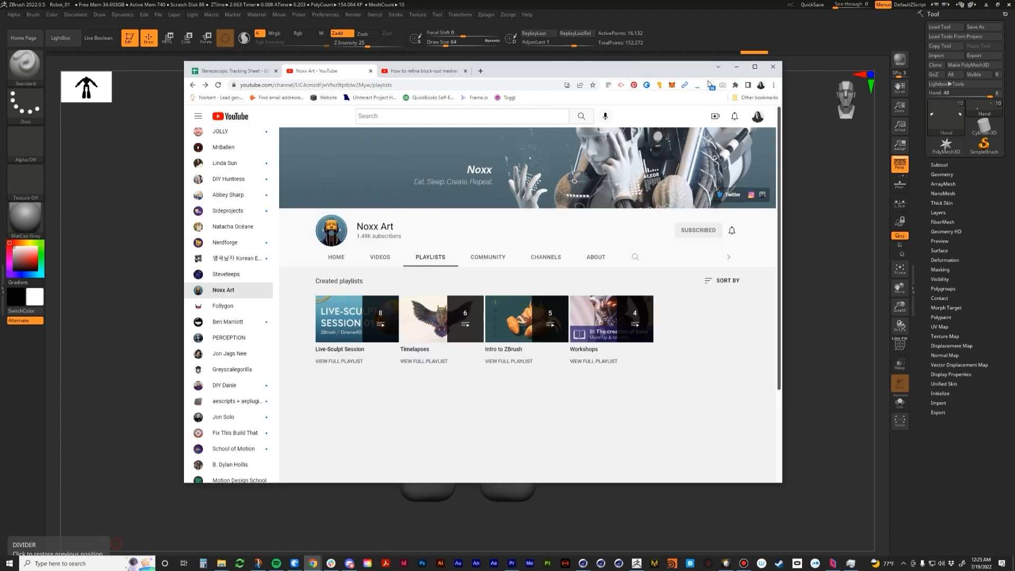
click(646, 86)
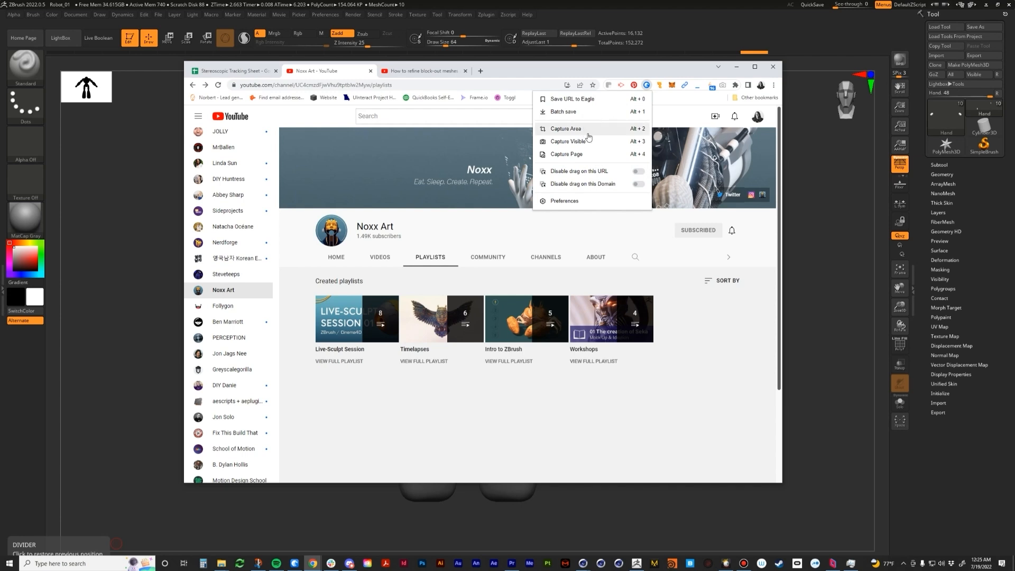
click(656, 173)
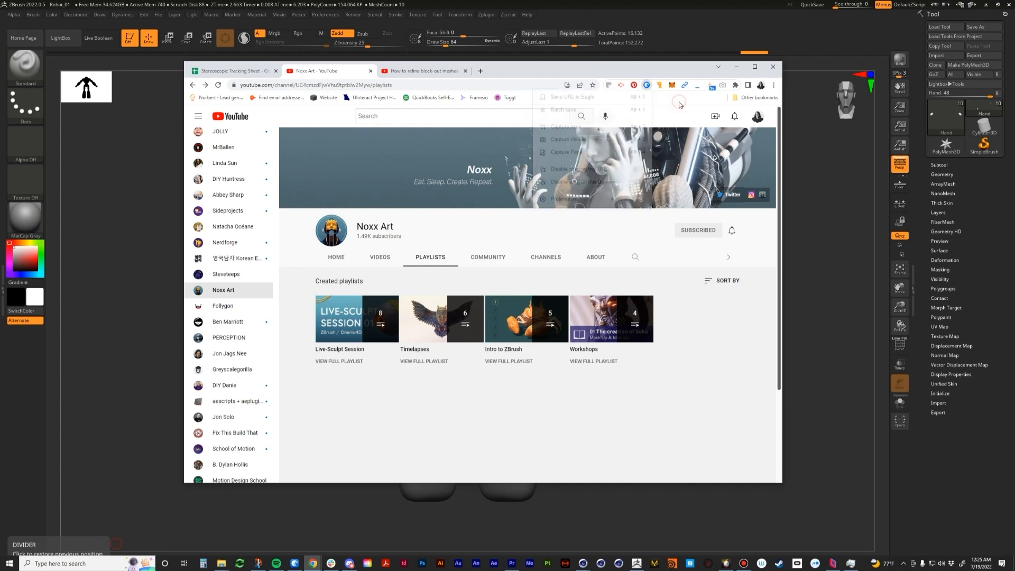
right_click(434, 314)
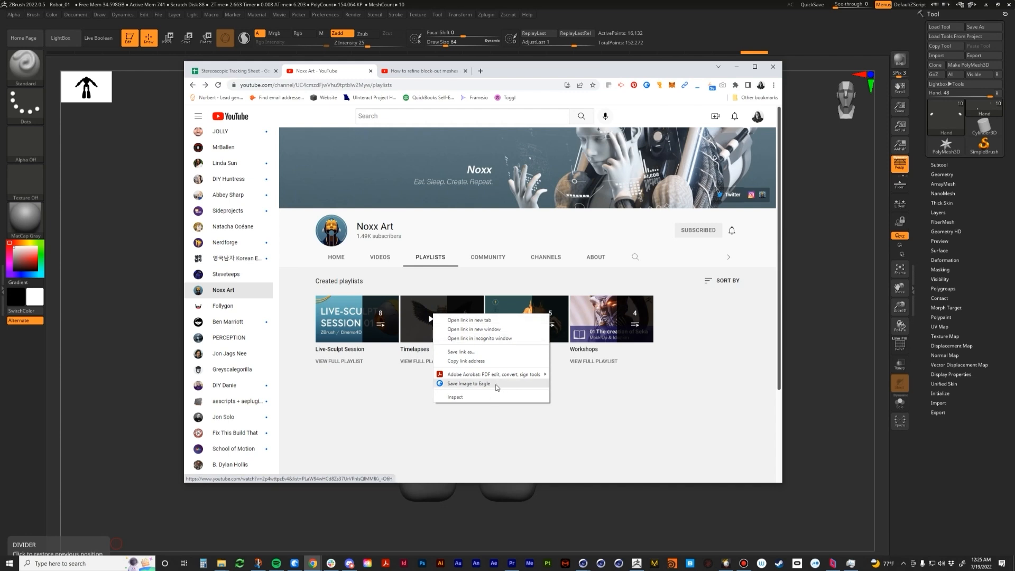
click(686, 422)
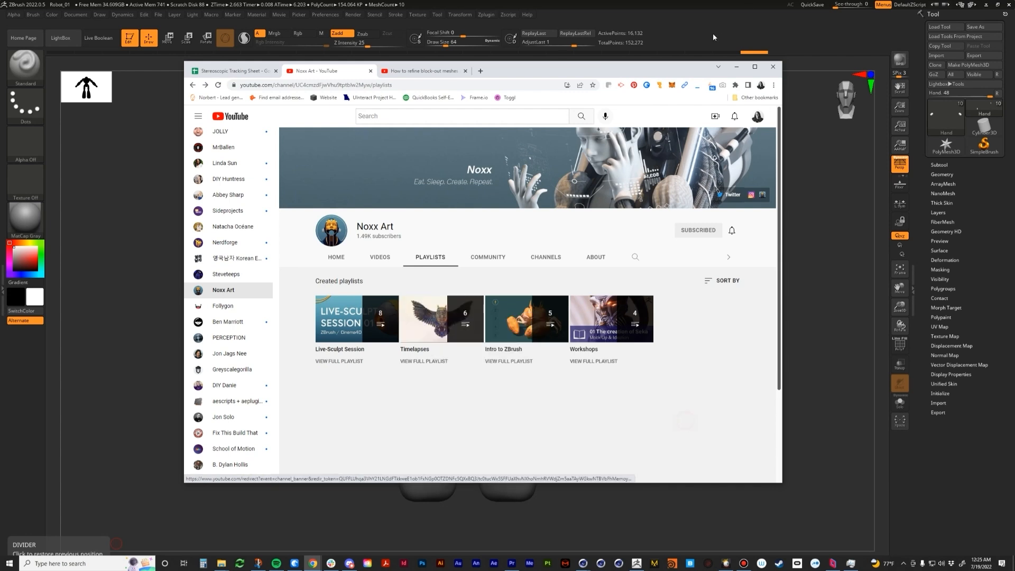
click(711, 29)
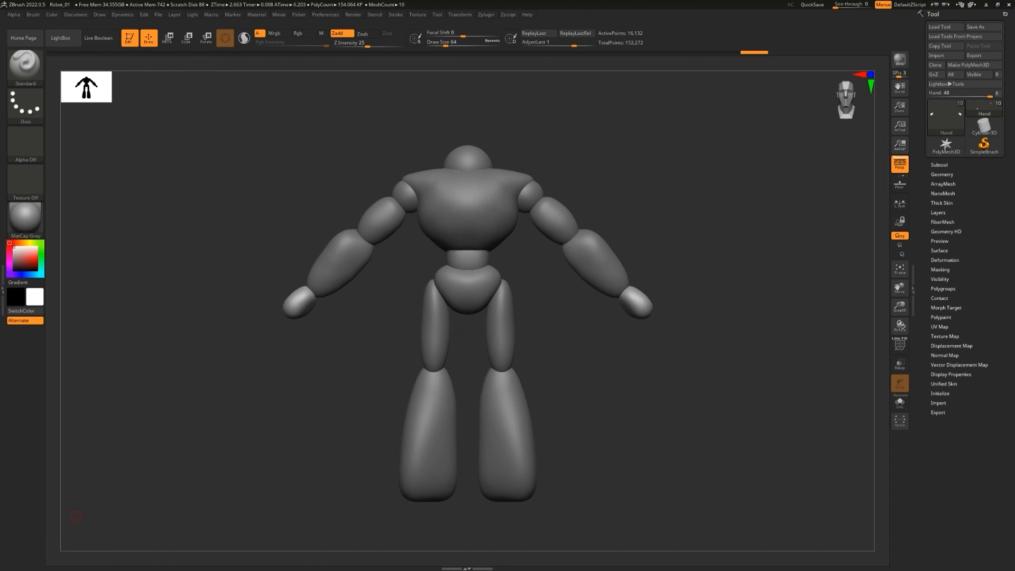
Preview the first robot reference image in Eagle and view the YouTube playlists page in Chrome, ending back in ZBrush
key(alt+Tab)
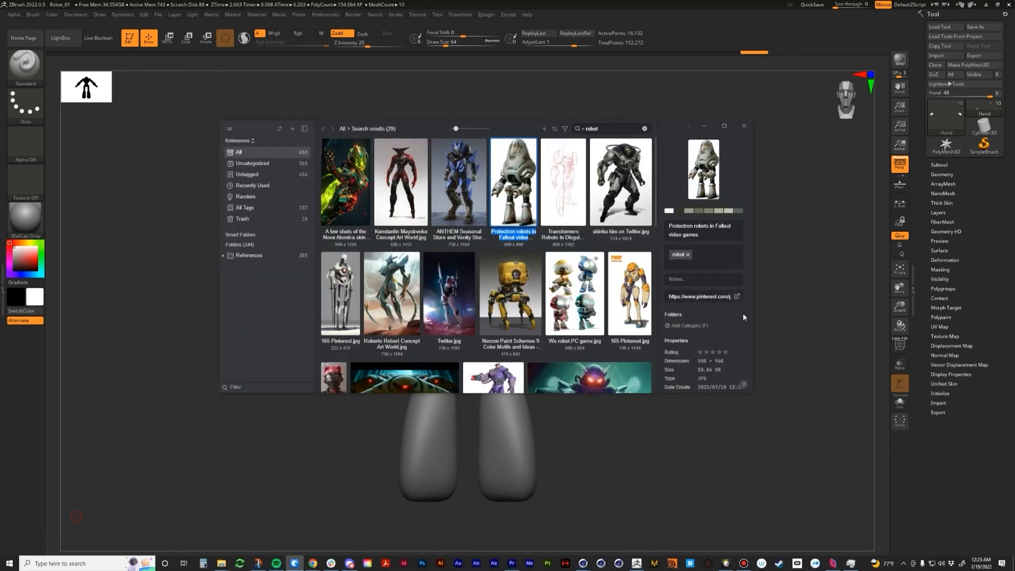
click(358, 176)
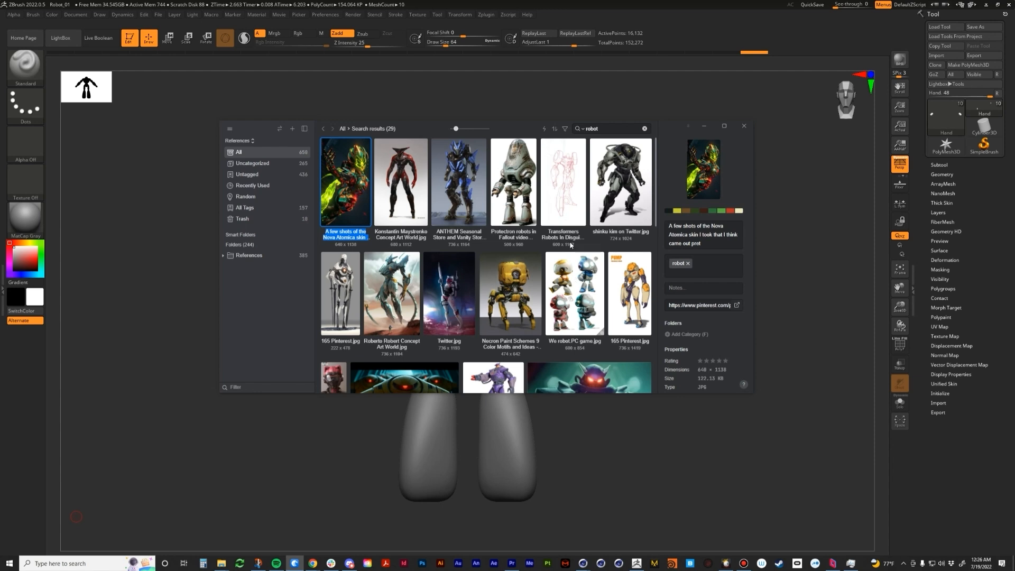
click(704, 128)
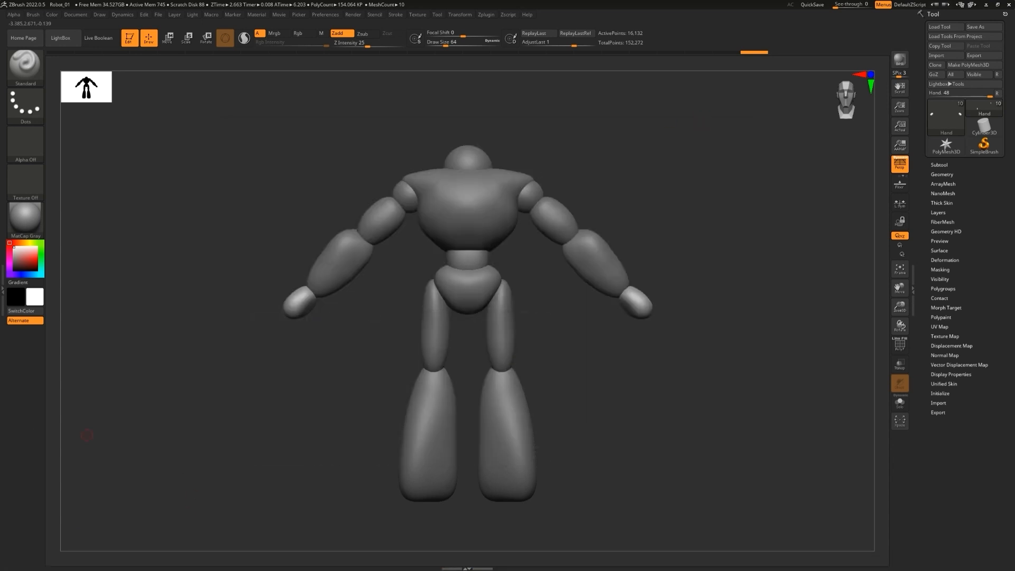
key(alt+Tab)
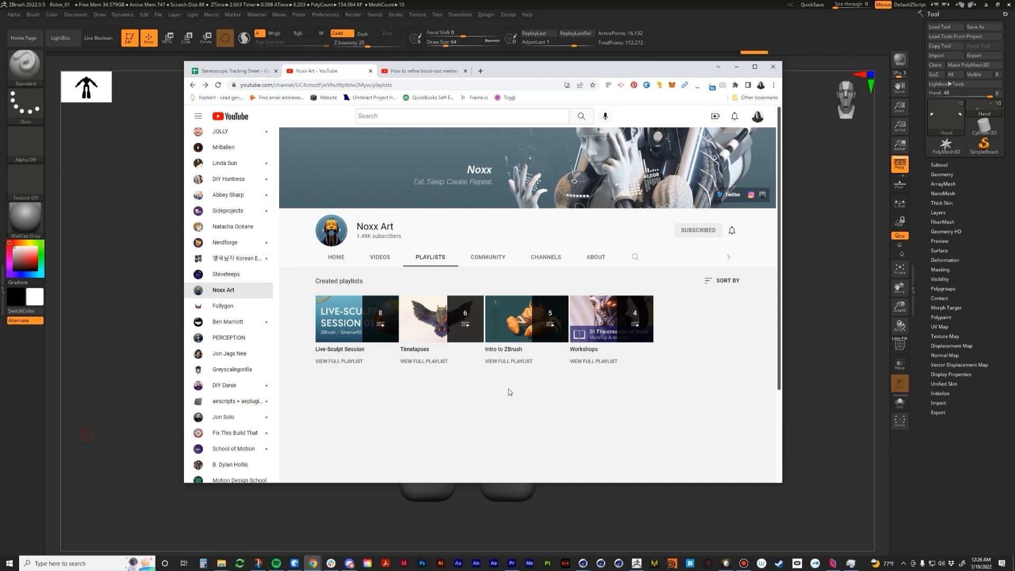
key(alt+Tab)
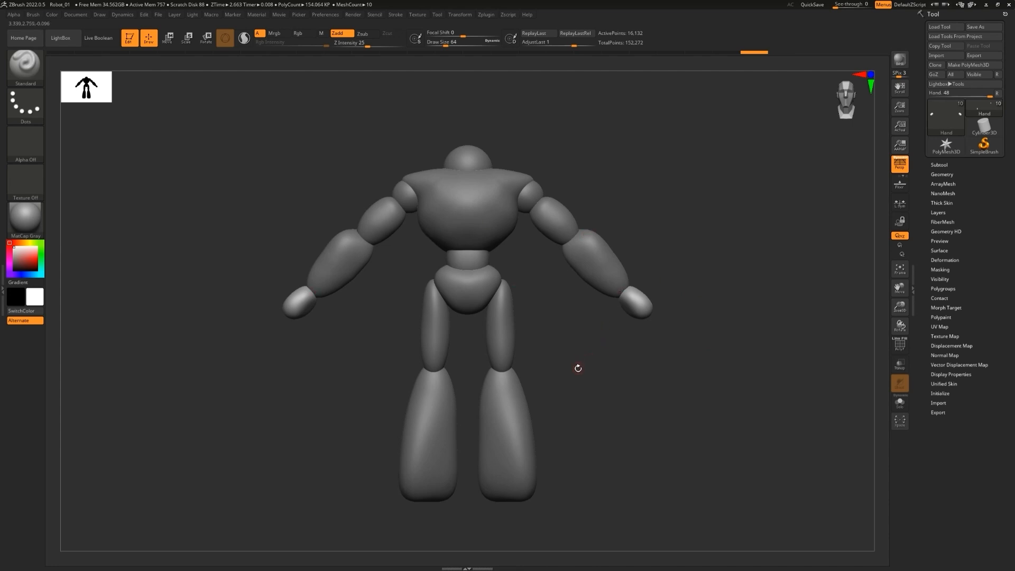
Expand the robot's subtool list and make the Bicep subtool active
mouse_move(564, 367)
mouse_down()
mouse_move(617, 367)
mouse_move(574, 369)
mouse_up()
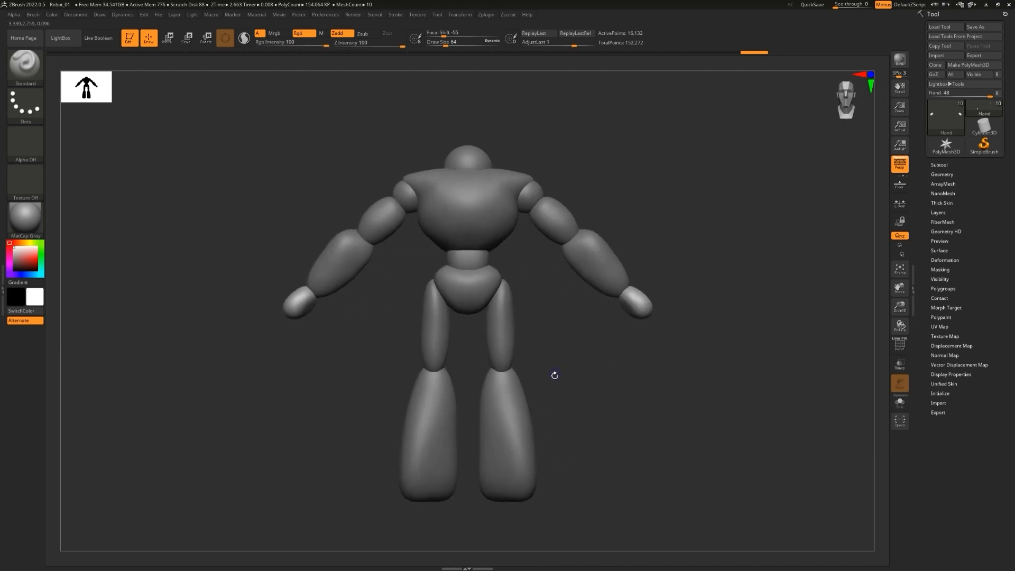
click(940, 165)
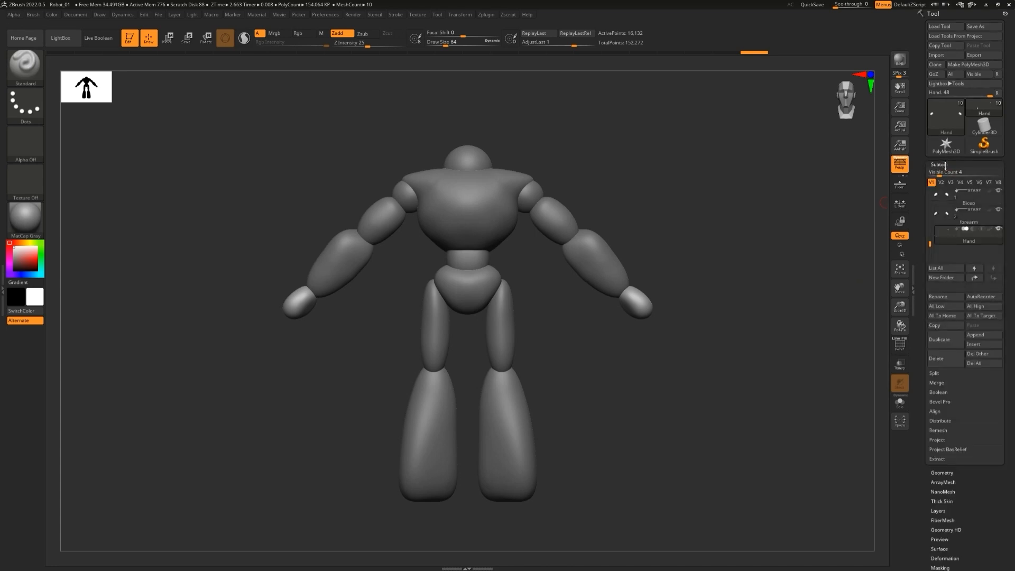
click(946, 213)
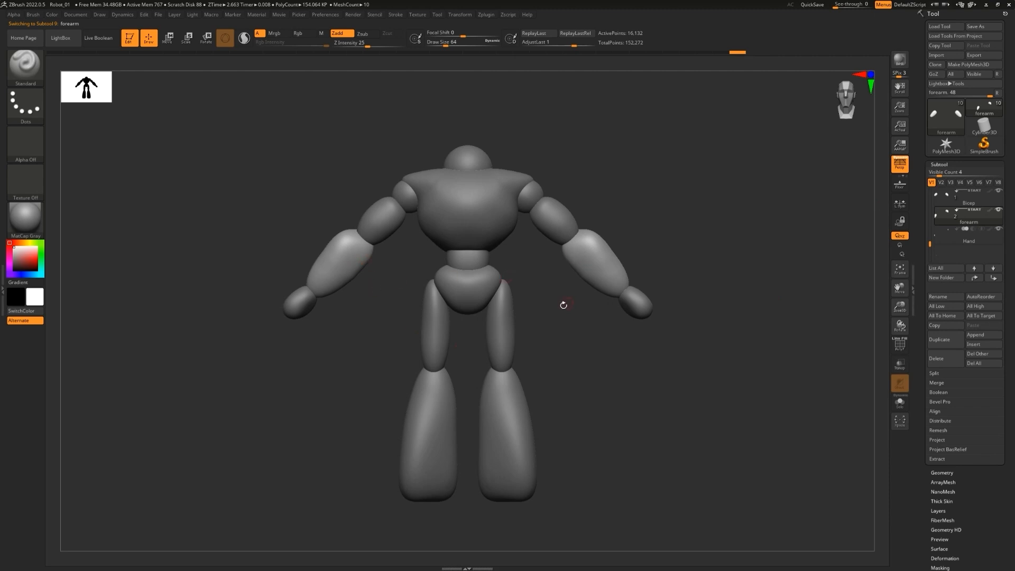
key(ctrl)
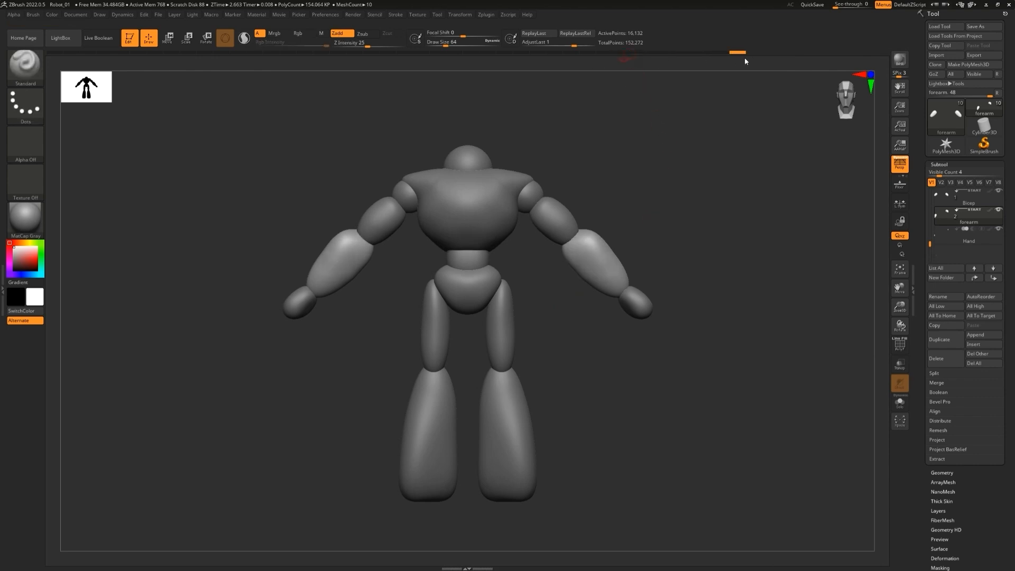
click(969, 197)
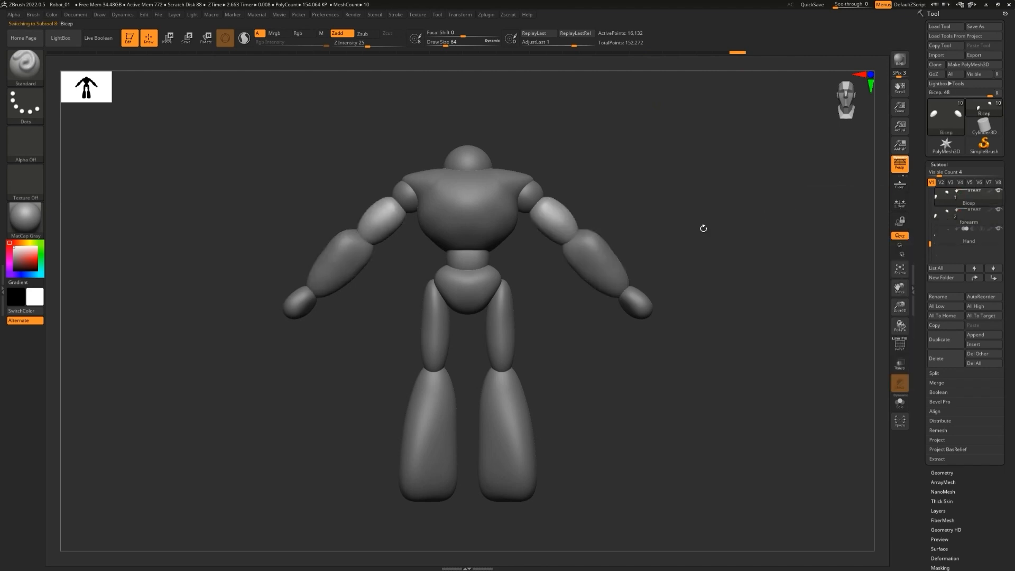
Go back through the Bicep subtool's undo history to the state with only one bicep
key(ctrl)
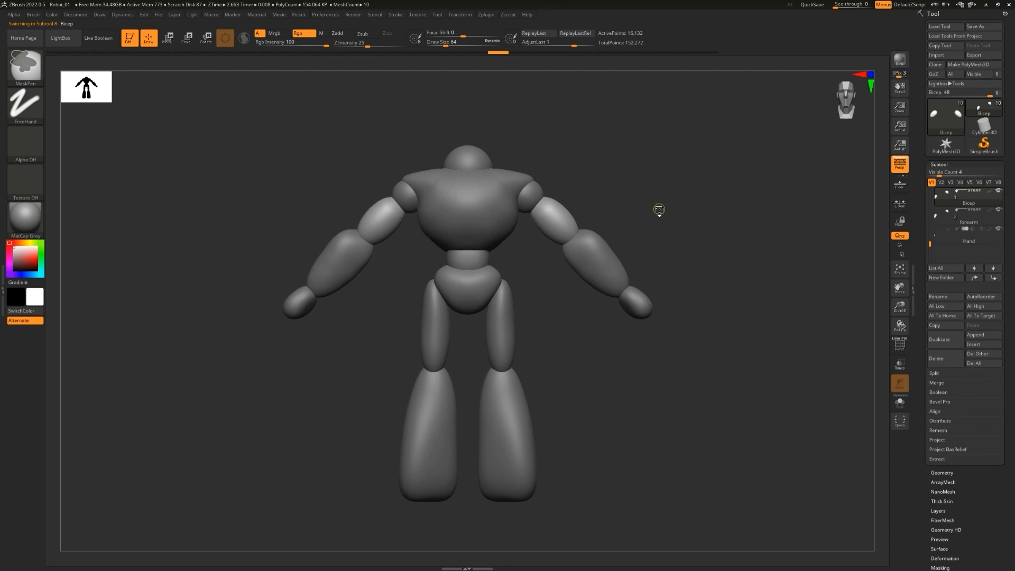
ctrl+shift+click(659, 210)
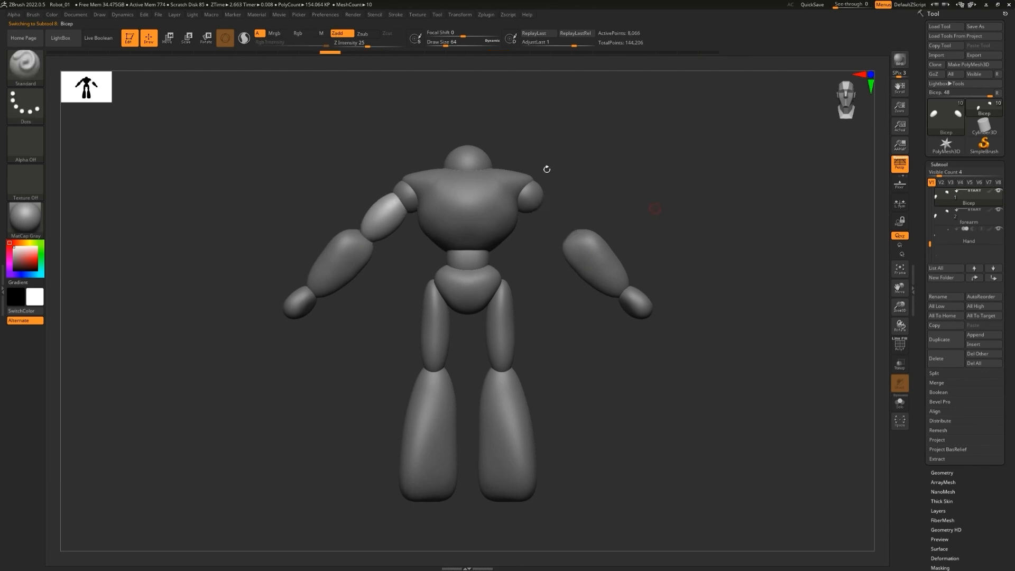
click(370, 52)
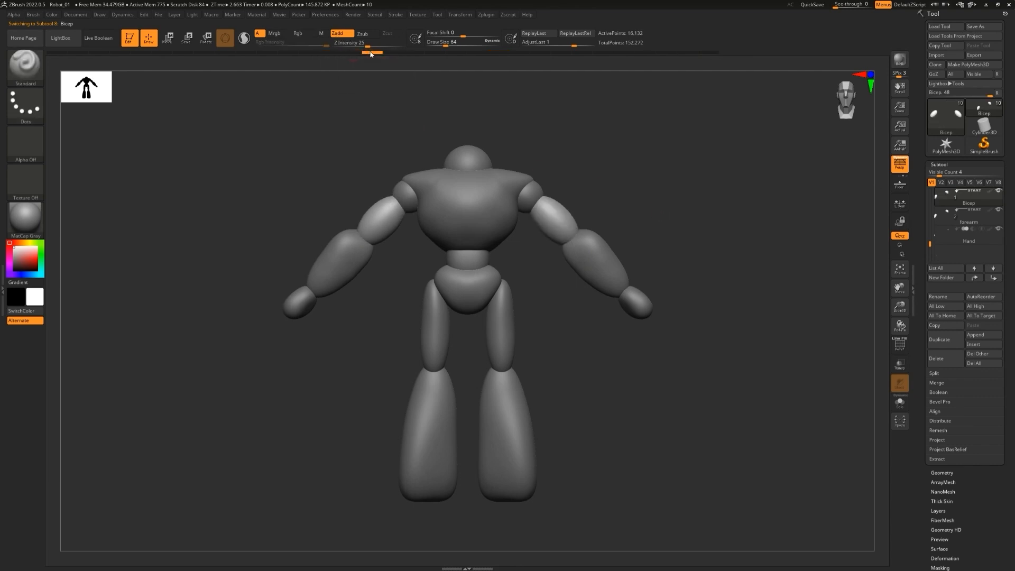
click(356, 52)
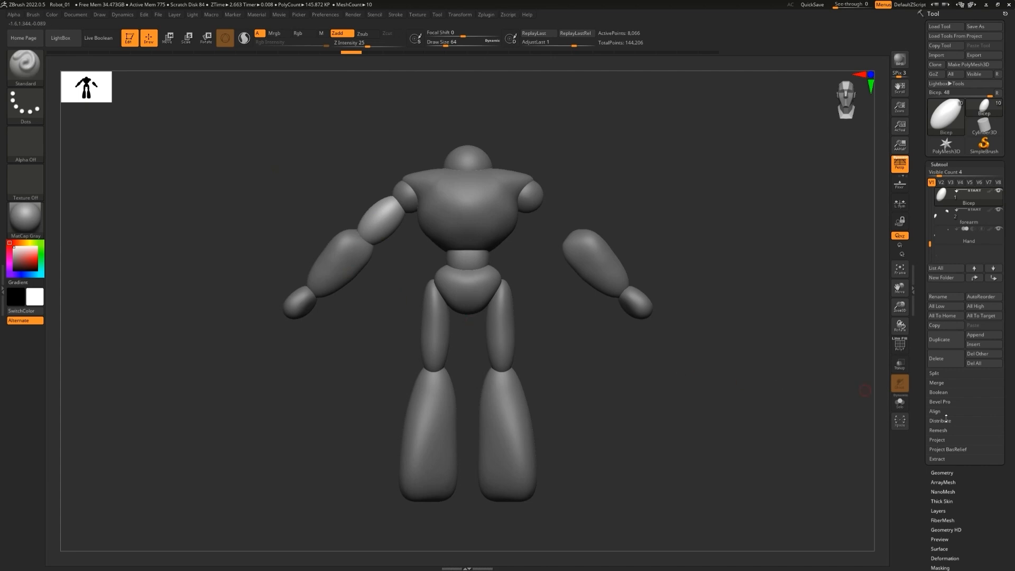
Open the Modify Topology options and restore the missing bicep with Mirror And Weld
click(950, 474)
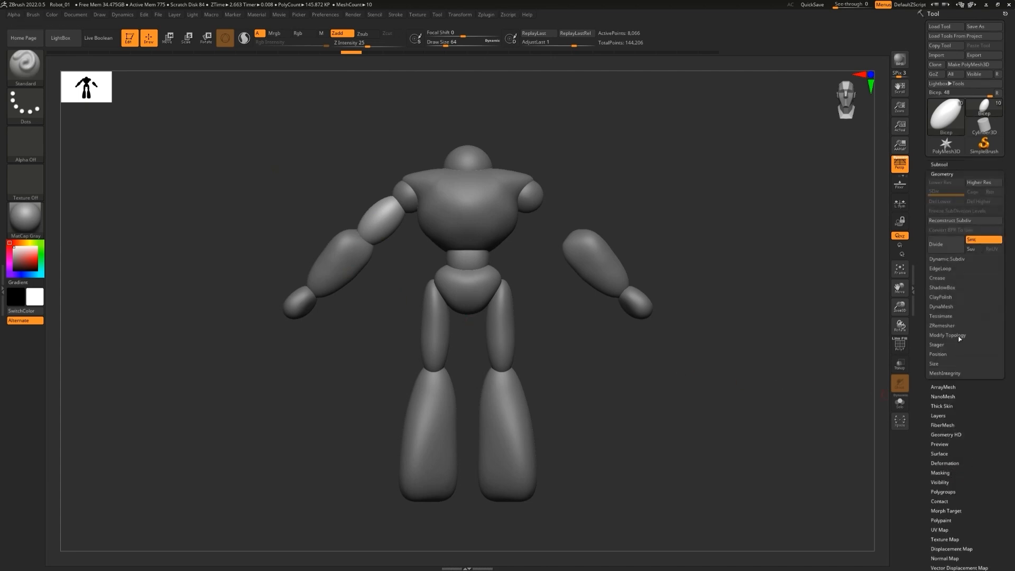
click(962, 335)
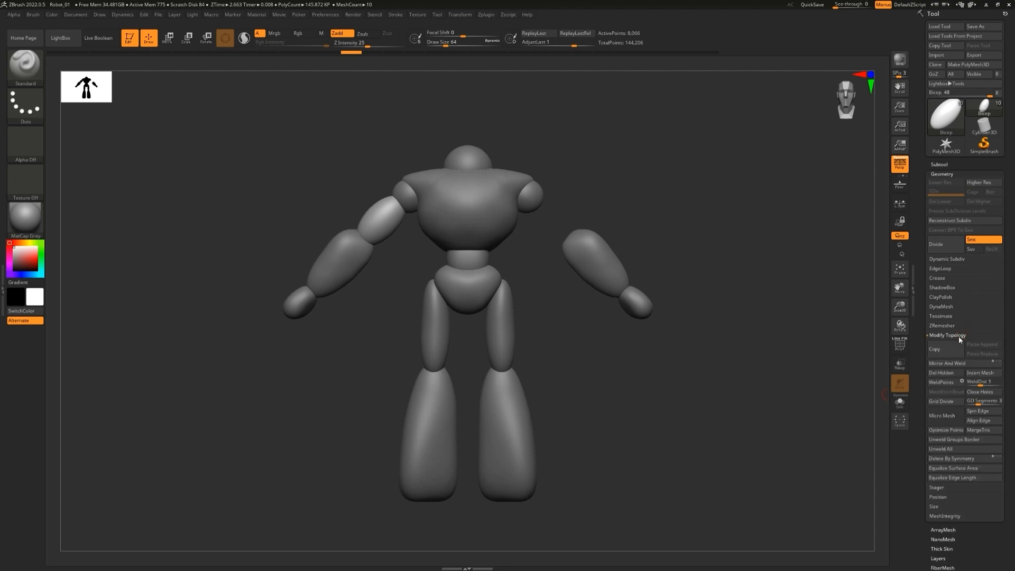
click(947, 364)
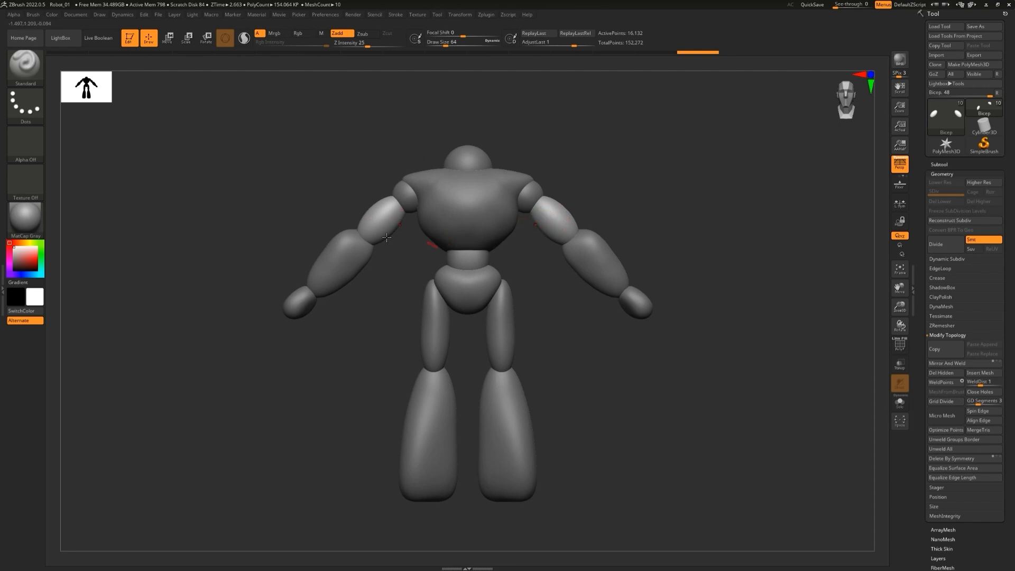
Examine the Activate Symmetry settings used for sculpting both arms together
click(460, 15)
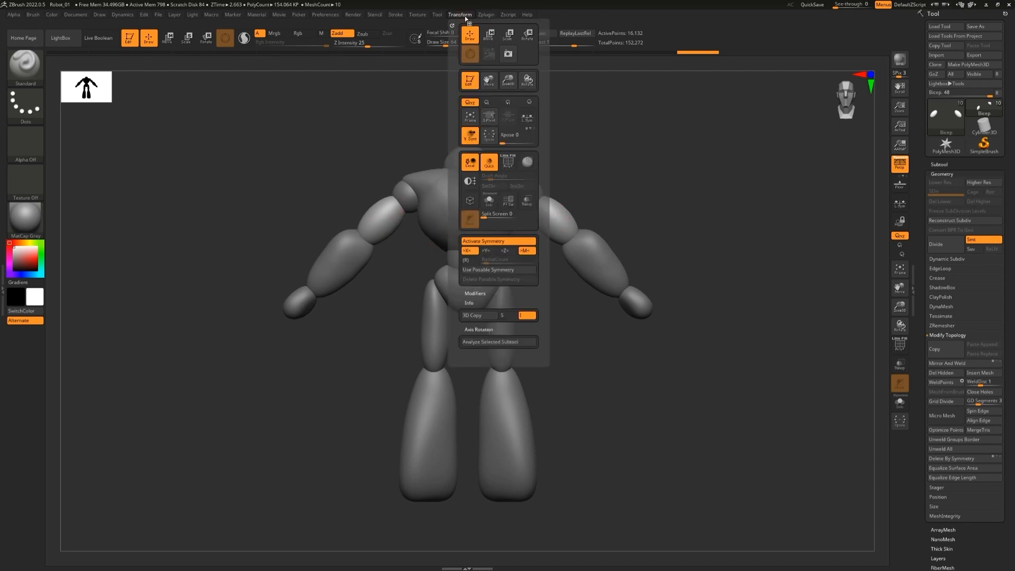
click(460, 15)
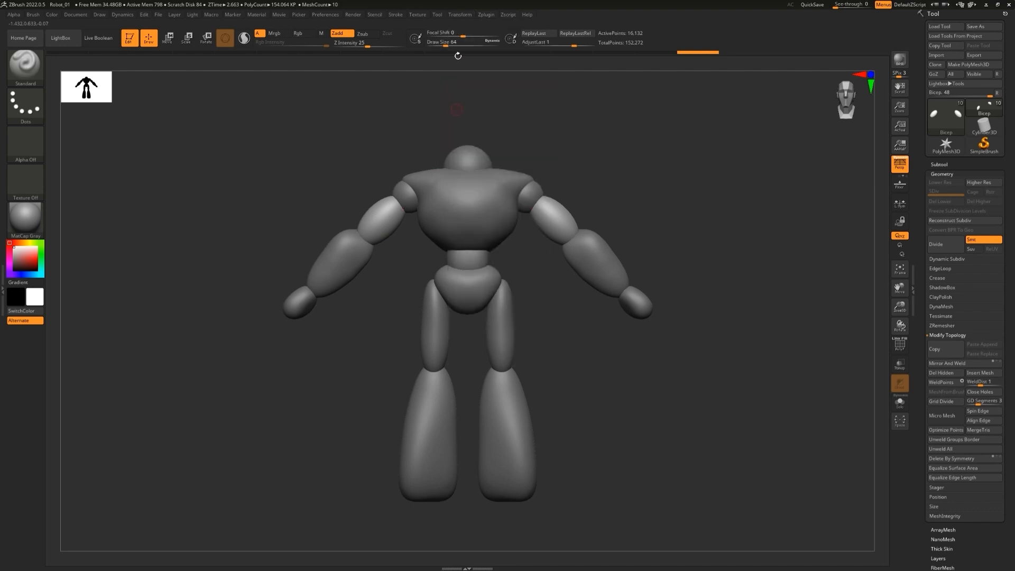
click(460, 15)
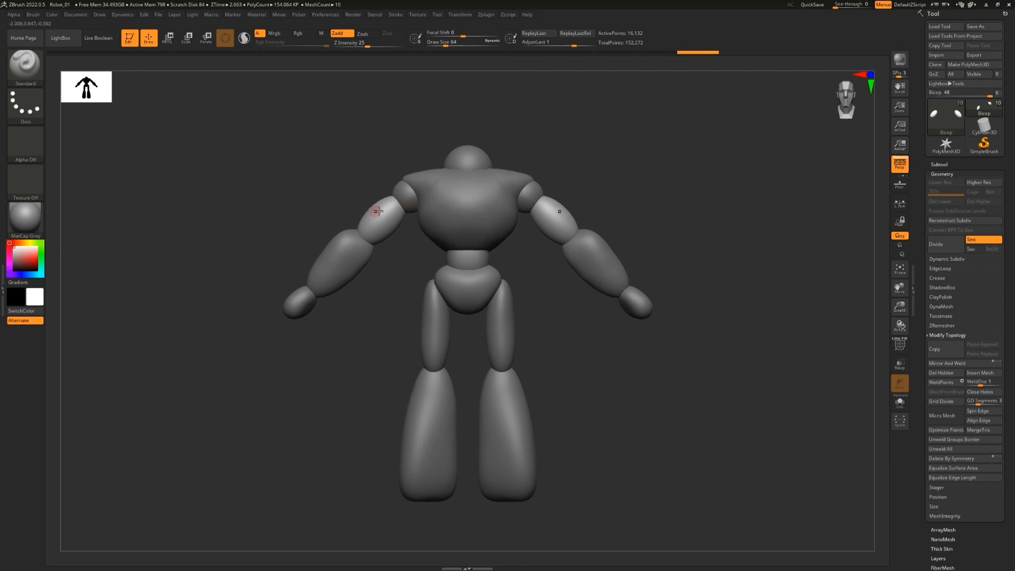
Try out the Move brush and the Clay brush as the active sculpting brush
key(ctrl)
key(b)
key(m)
key(v)
key(b)
key(c)
key(l)
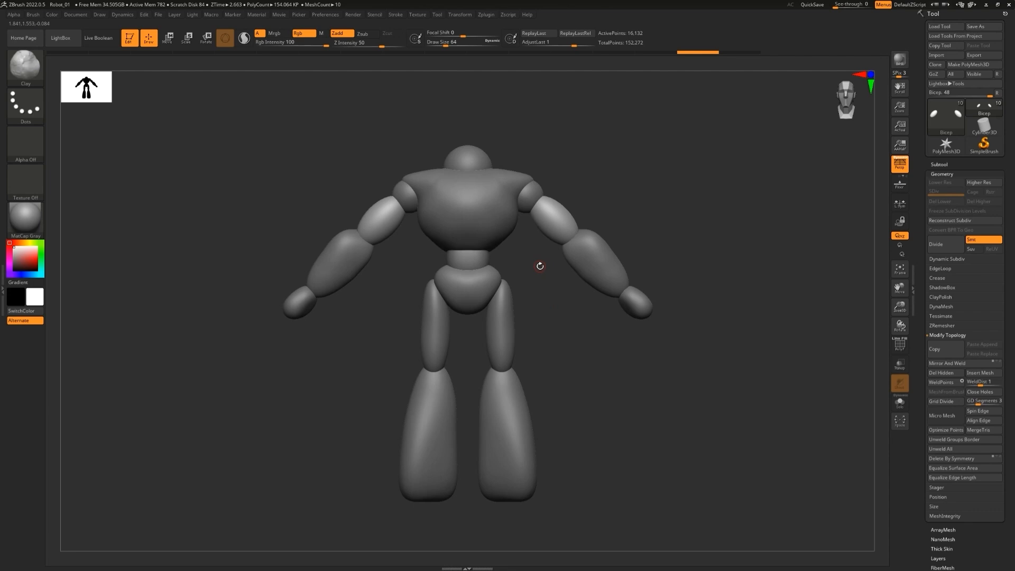
Try out the DamStandard brush and the TrimDynamic brush as the active sculpting brush
key(b)
key(d)
key(s)
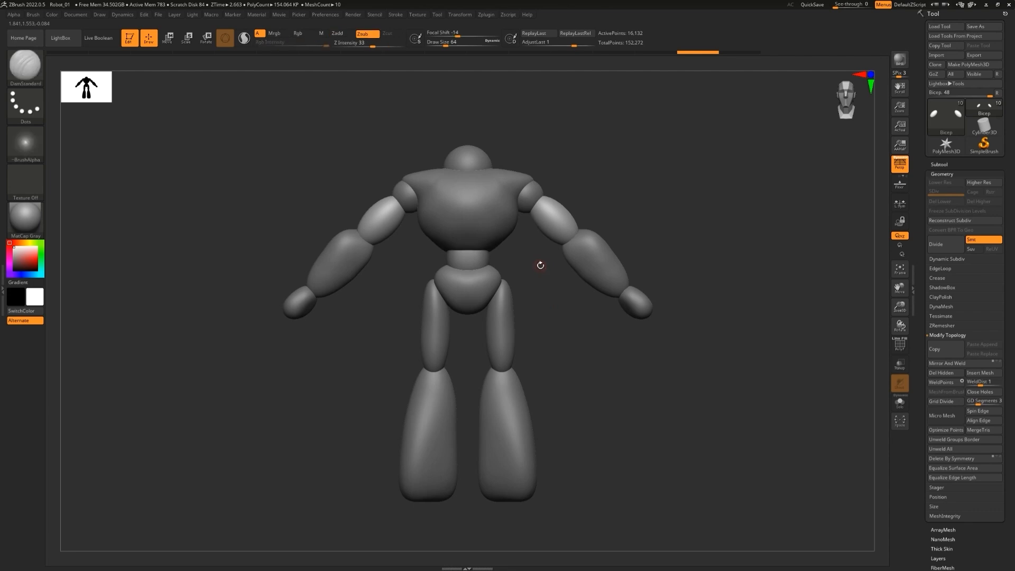
key(b)
key(t)
key(d)
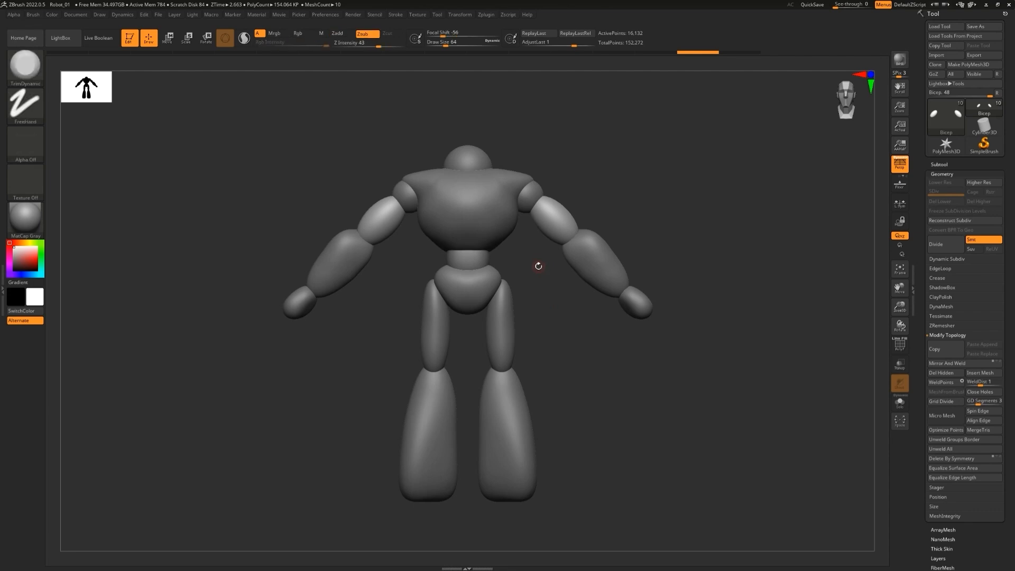
Make Inflat the active sculpting brush
key(b)
key(i)
key(n)
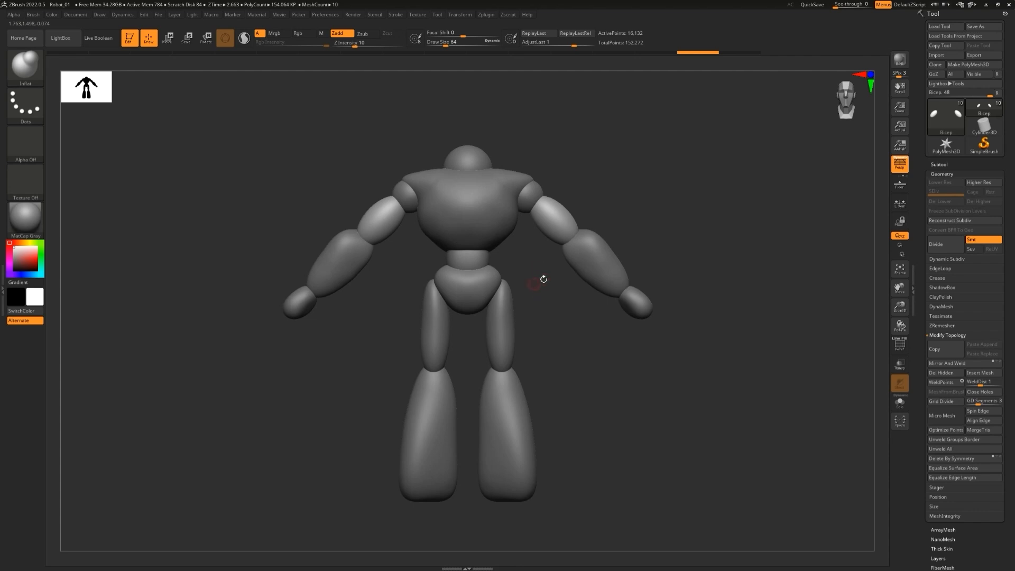
Load the TrimHole brush from the Trim folder of the LightBox brush library
drag(534, 259, 528, 324)
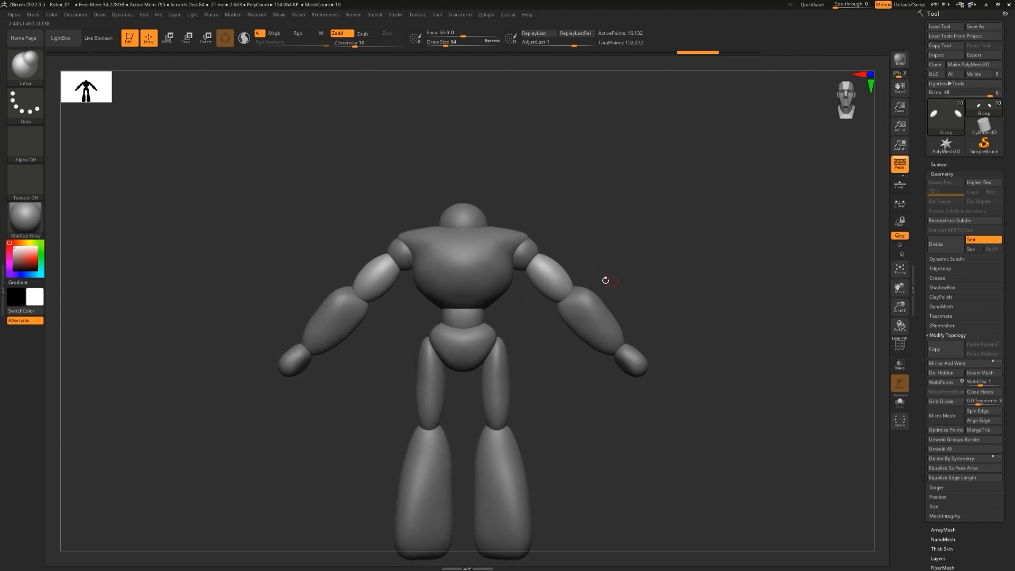
drag(624, 268, 686, 213)
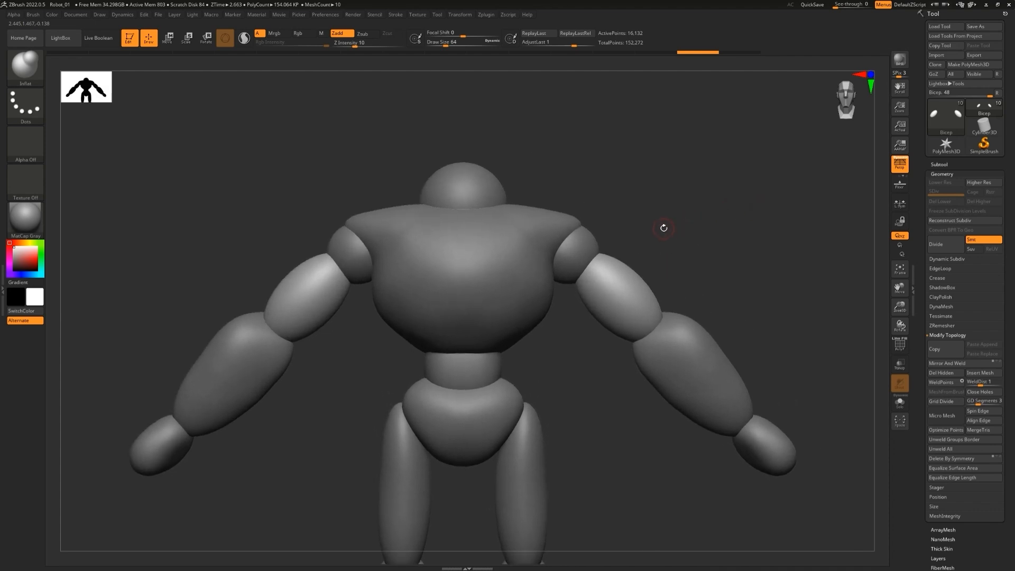
key(b)
click(60, 38)
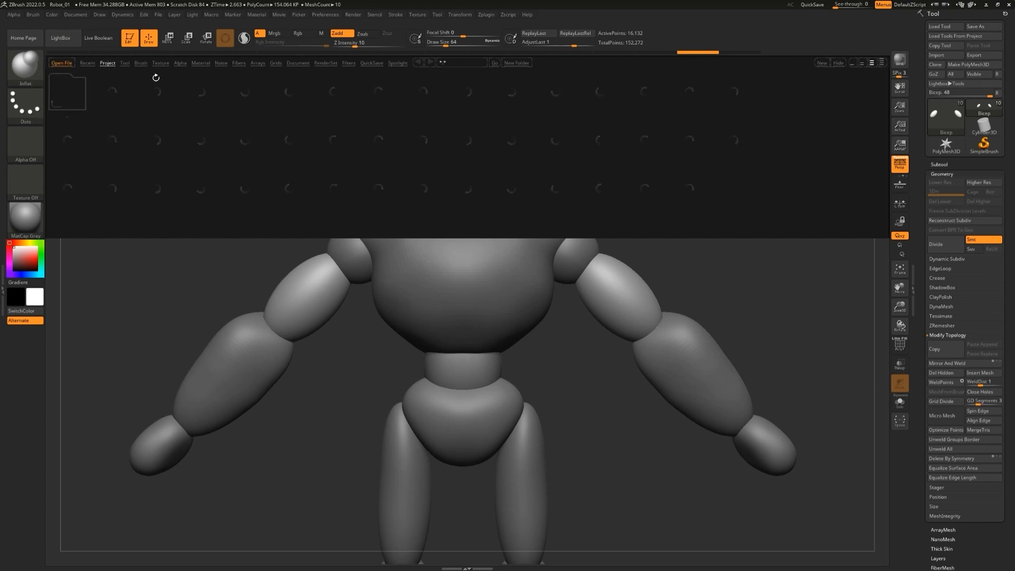
click(142, 64)
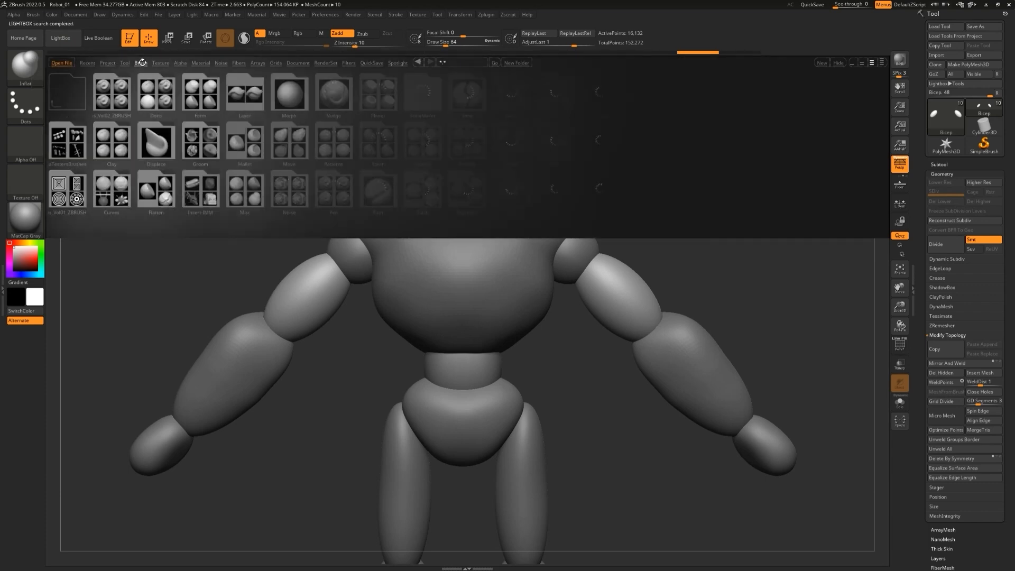
click(558, 97)
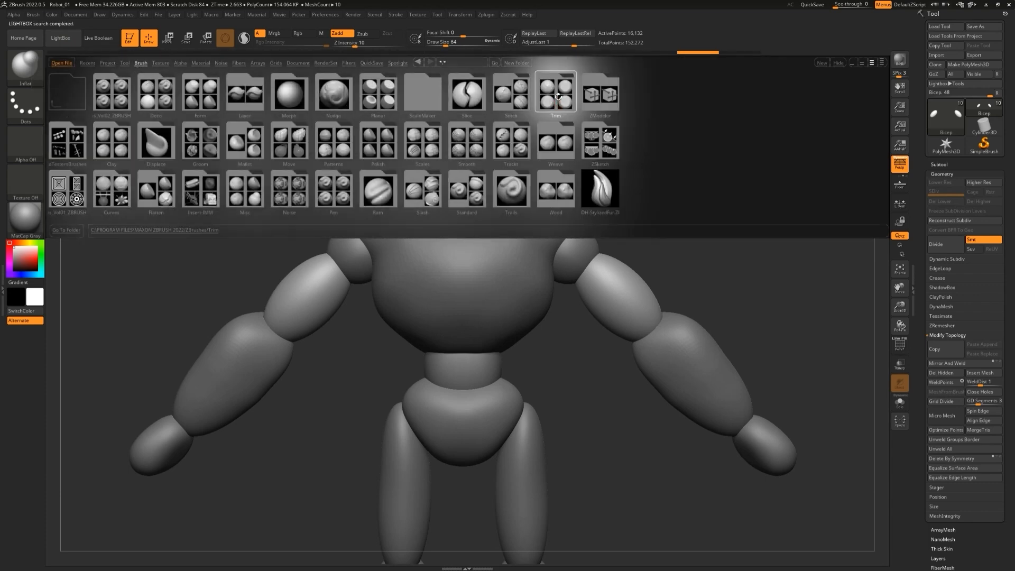
double_click(561, 99)
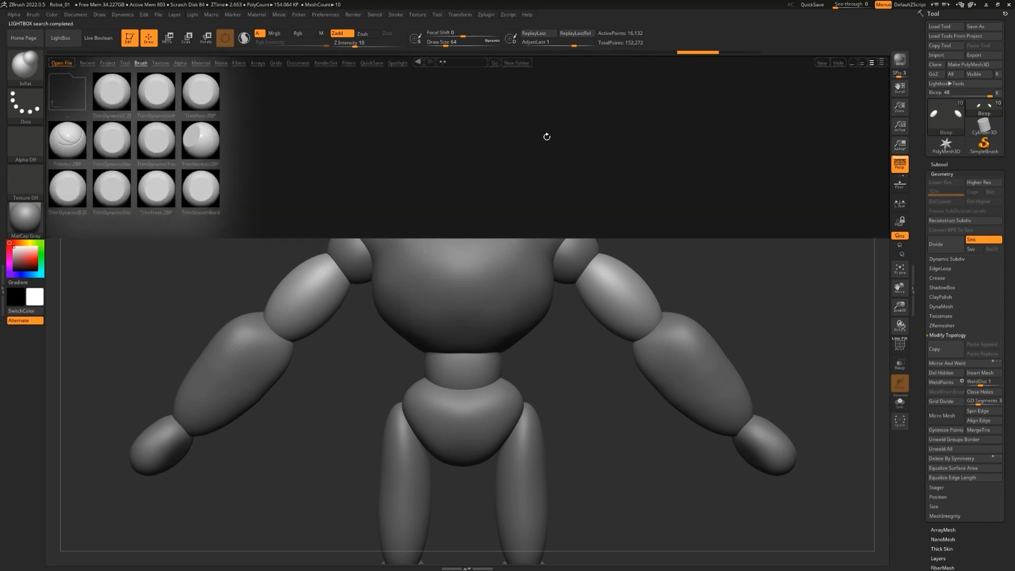
double_click(201, 98)
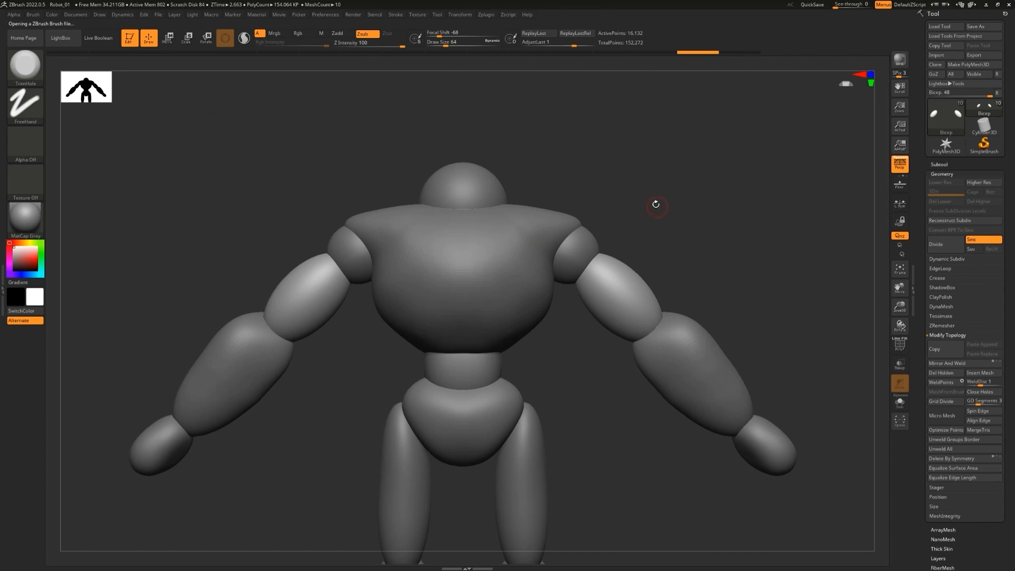
Make the Chest the active subtool and turn it into a DynaMesh at resolution 64
alt+drag(650, 198, 640, 220)
key(n)
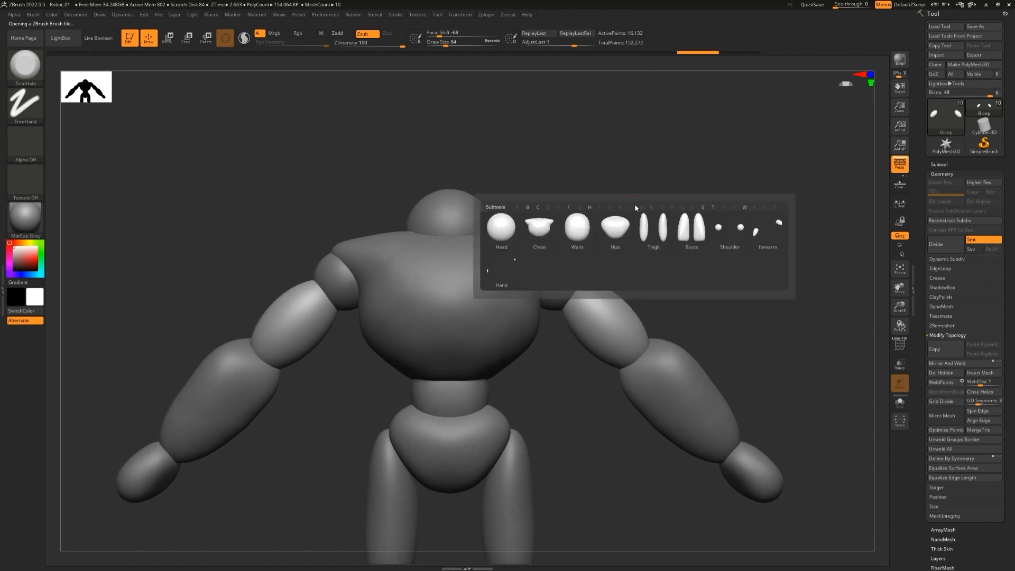
click(540, 227)
alt+drag(599, 219, 661, 200)
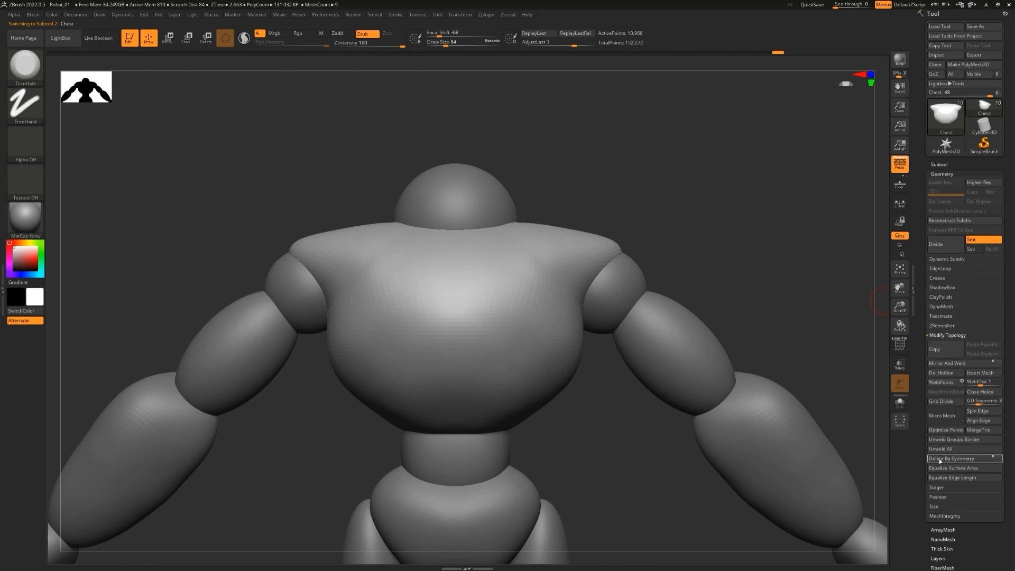
click(942, 307)
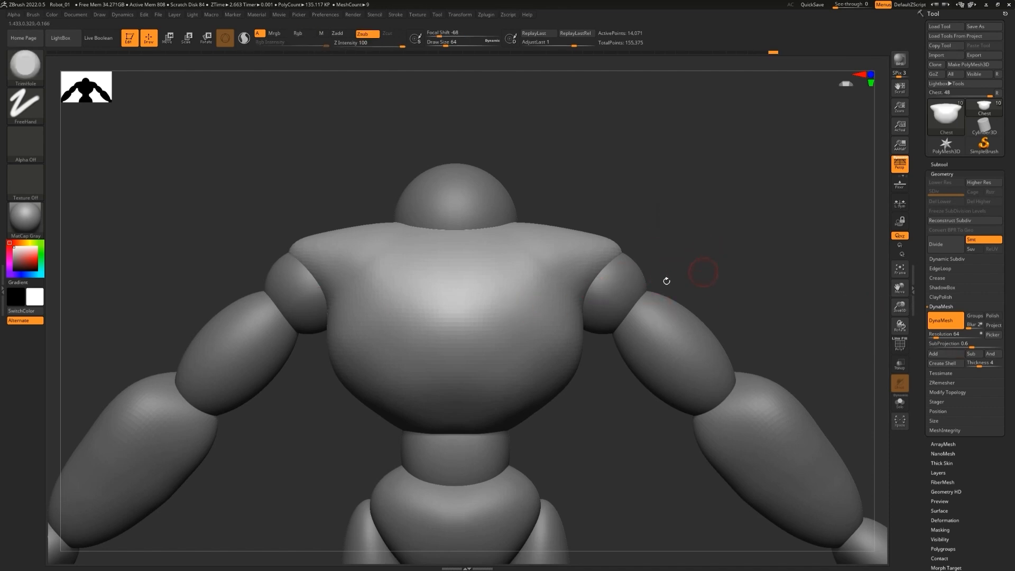
Test a symmetrical TrimHole stroke on the front of the chest, undo it and divide the chest mesh once
drag(499, 314, 499, 327)
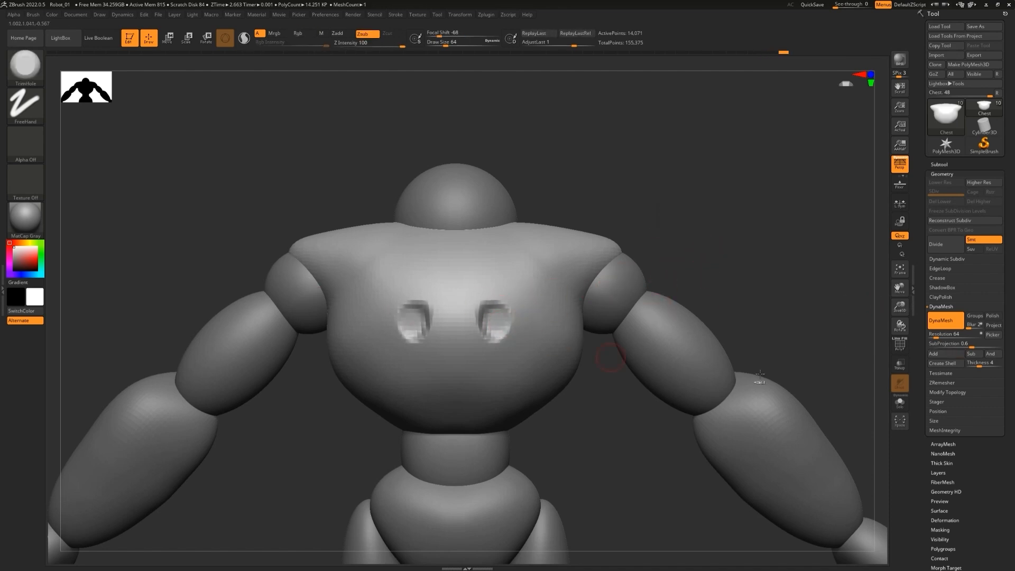
key(ctrl+z)
click(946, 247)
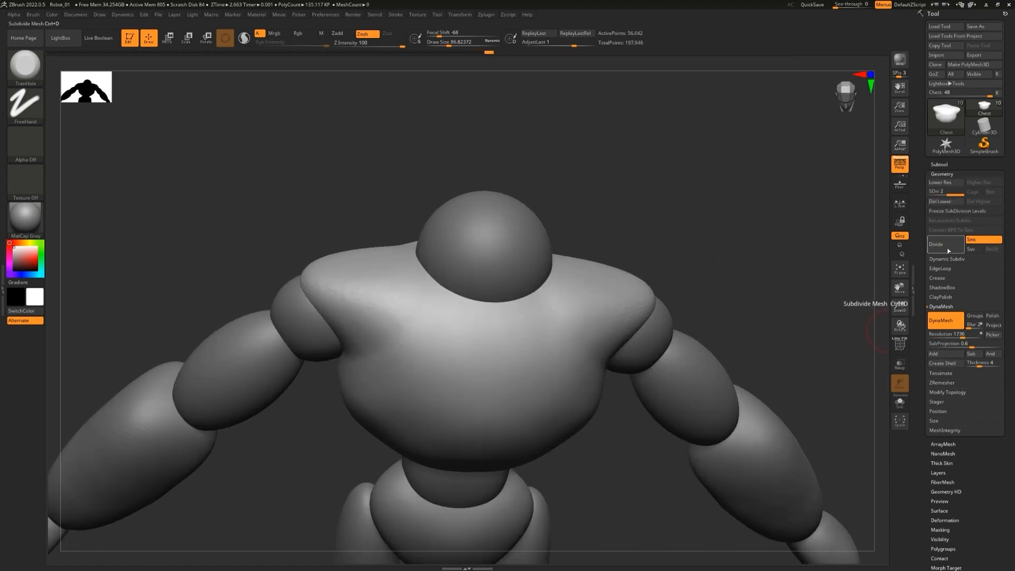
Try punching round TrimHole recesses into the chest near both shoulders, each with a smaller nested hole at draw size about 59
shift+drag(730, 229, 719, 218)
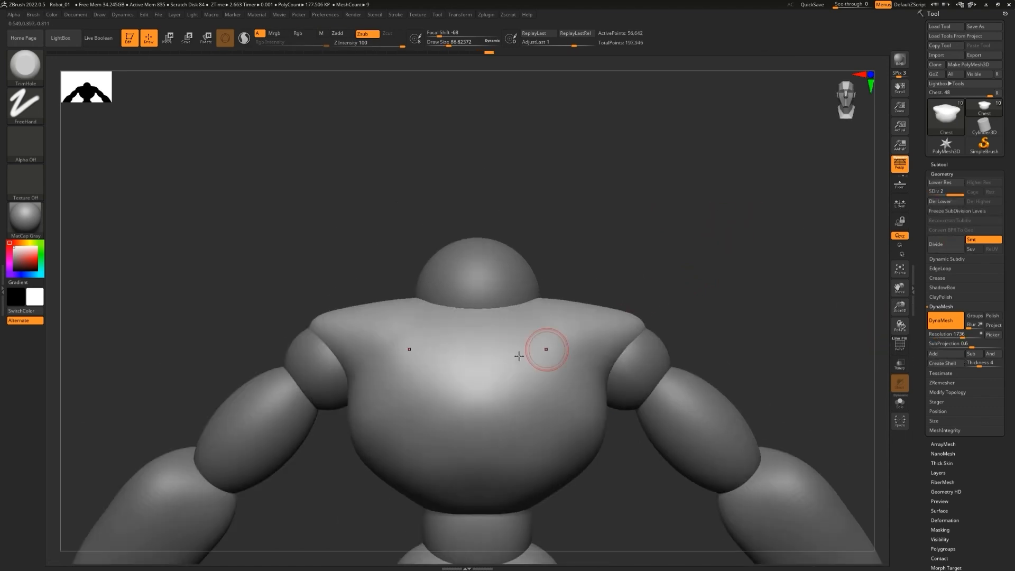
drag(673, 262, 657, 294)
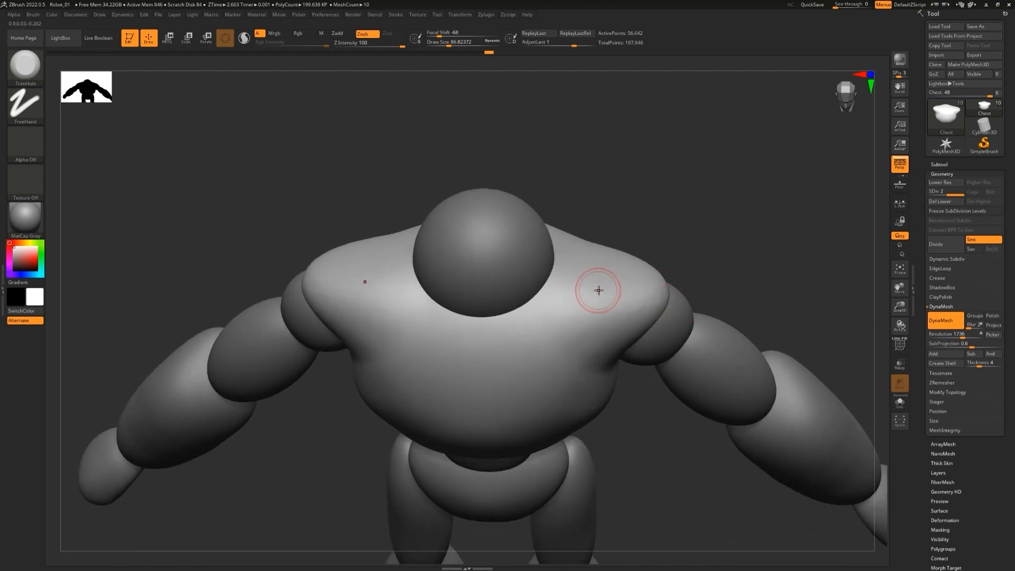
mouse_move(680, 229)
mouse_down()
mouse_move(680, 251)
mouse_move(596, 297)
mouse_move(604, 270)
mouse_move(624, 291)
mouse_up()
mouse_move(698, 249)
mouse_down()
mouse_move(693, 199)
mouse_move(675, 220)
mouse_up()
key(ctrl+z)
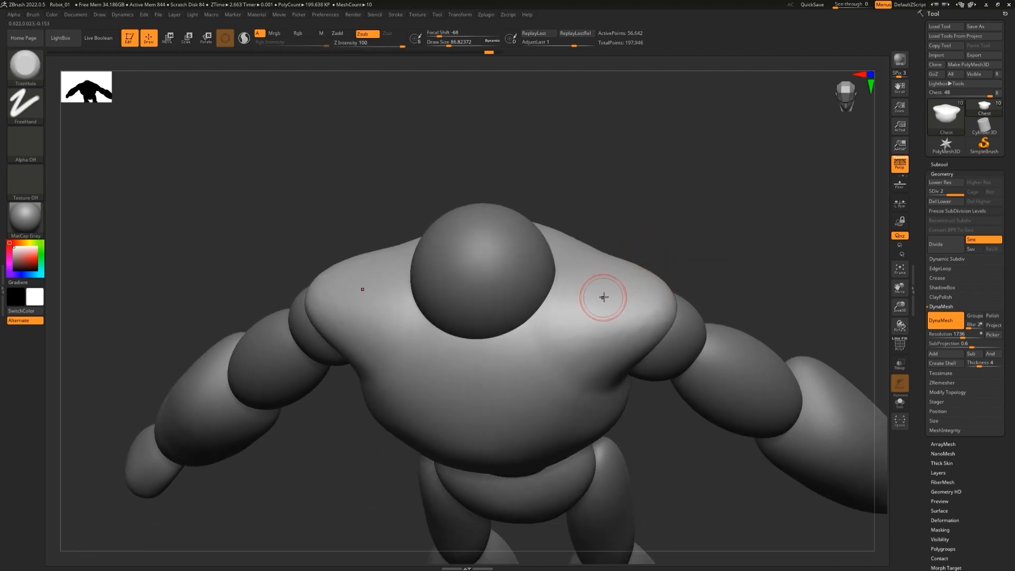
mouse_move(696, 257)
mouse_down()
mouse_move(696, 238)
mouse_move(657, 238)
mouse_up()
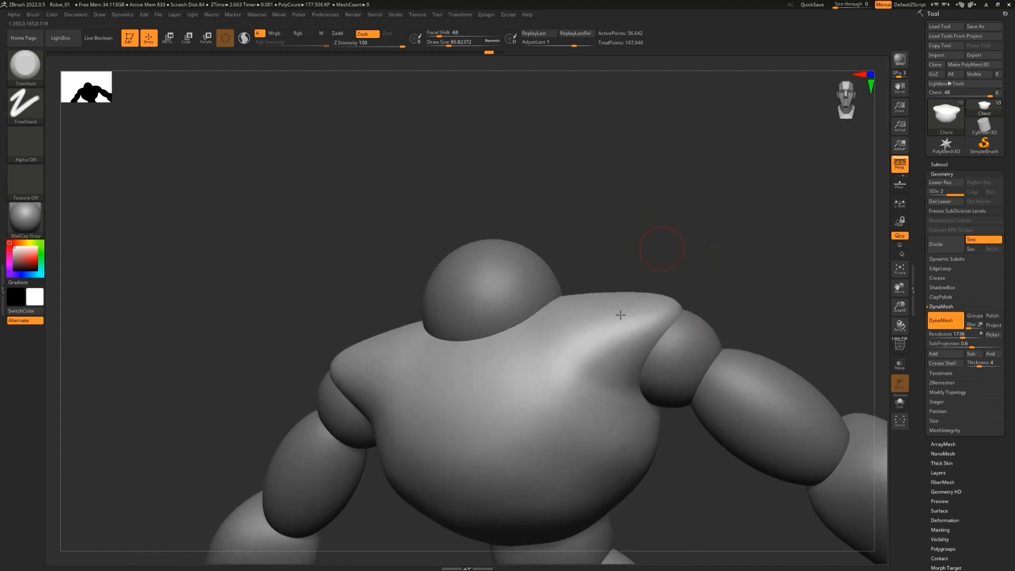
click(609, 343)
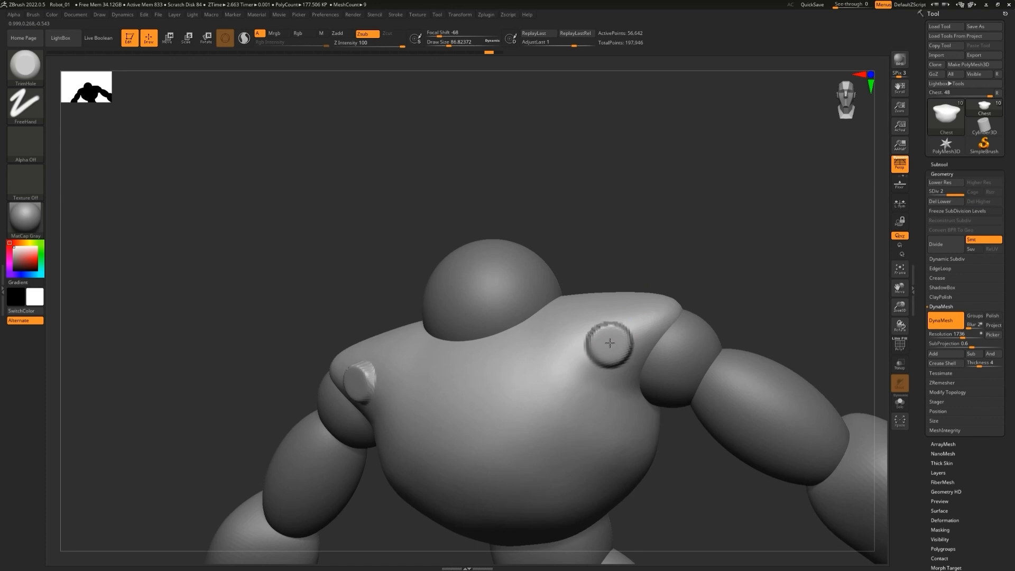
key(s)
drag(611, 345, 607, 345)
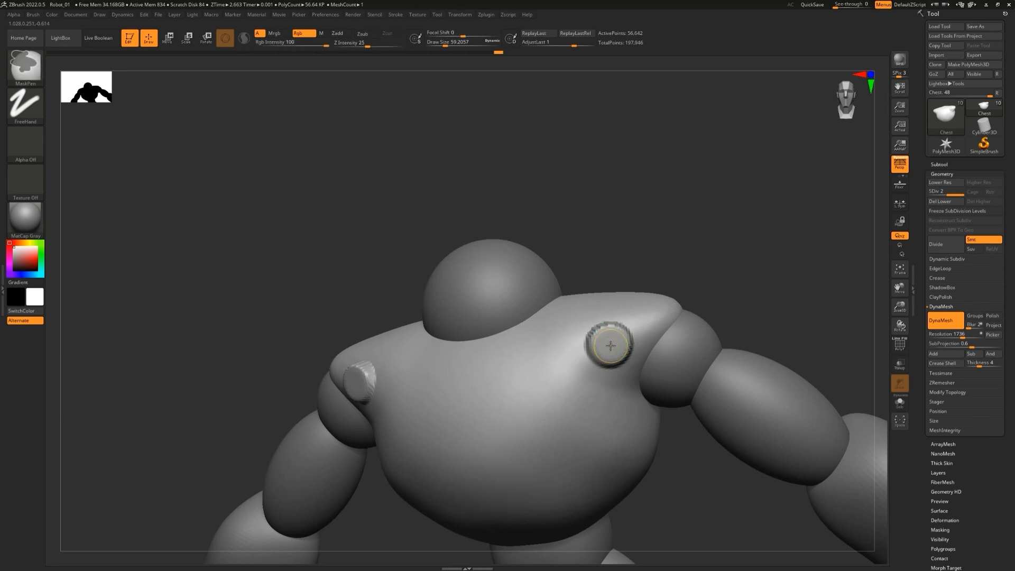
click(610, 345)
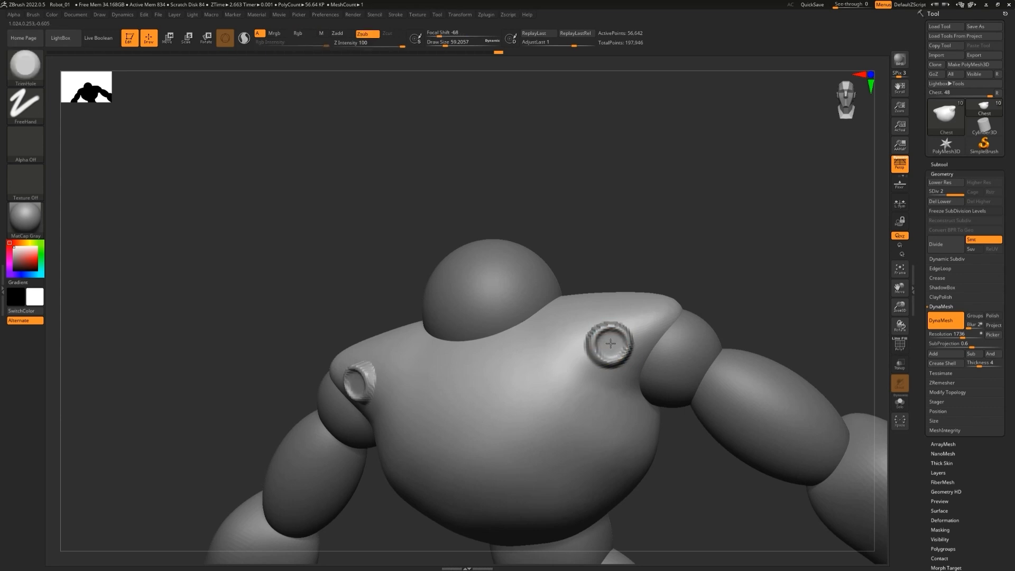
Undo the nested TrimHole recesses near the shoulders of the chest
shift+drag(680, 257, 684, 259)
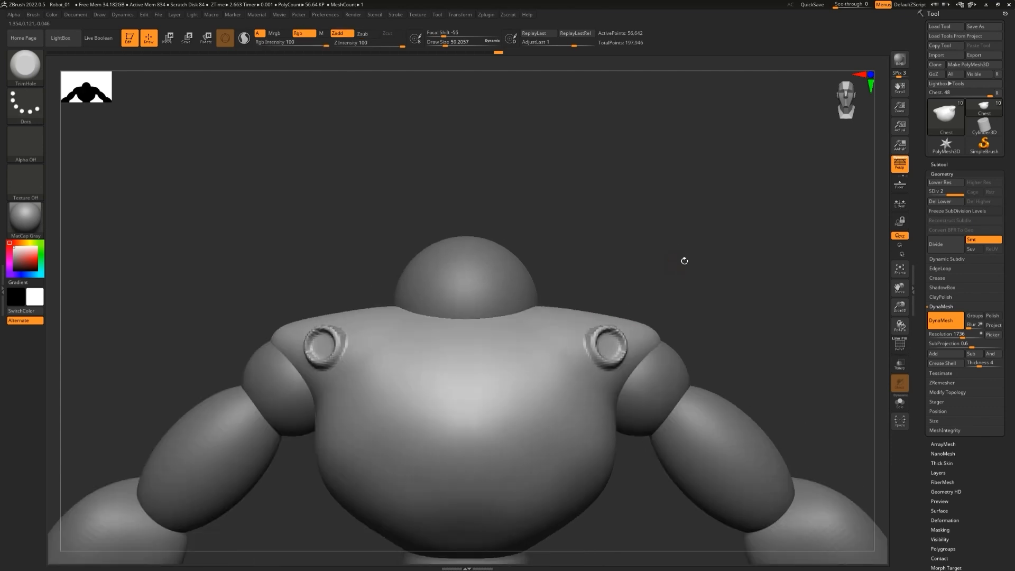
drag(737, 306, 727, 296)
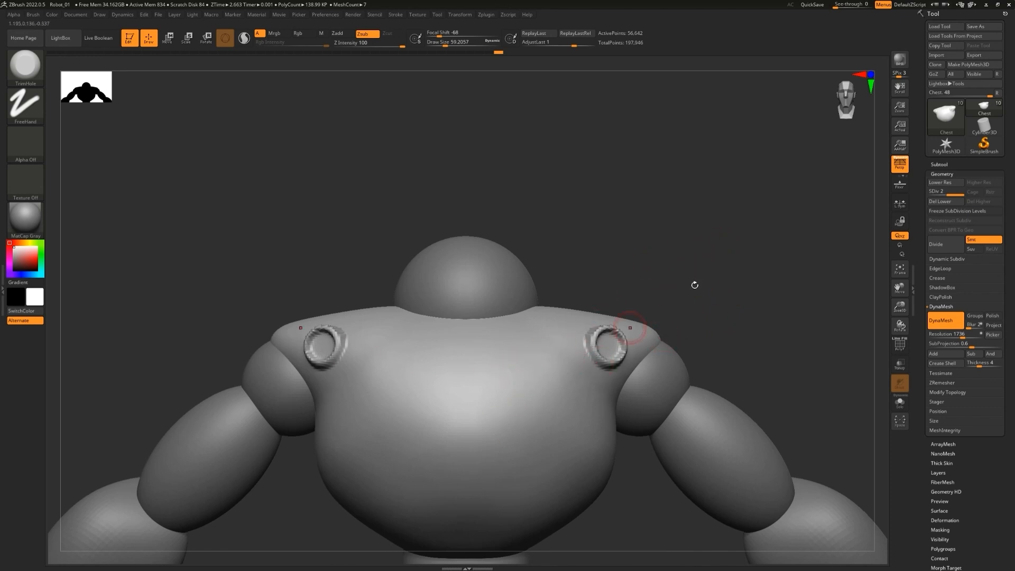
key(ctrl+z)
key(ctrl+z)
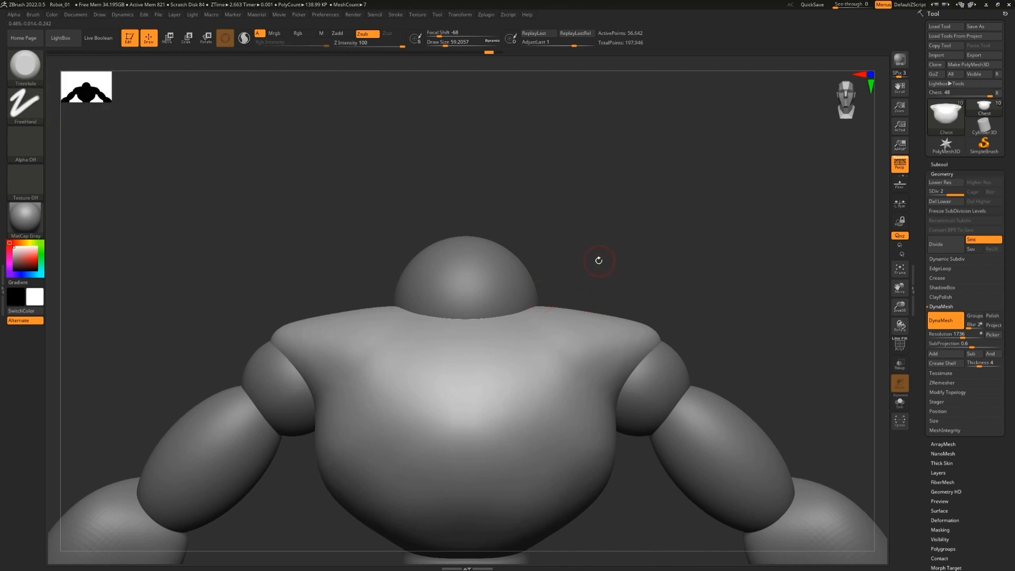
Make MaskCurve the active masking brush
key(b)
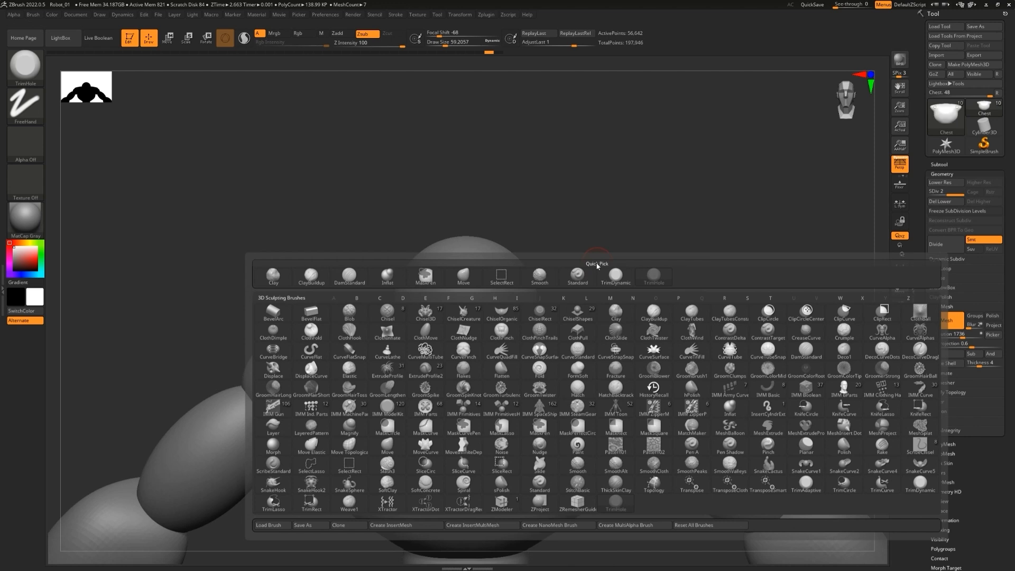
key(m)
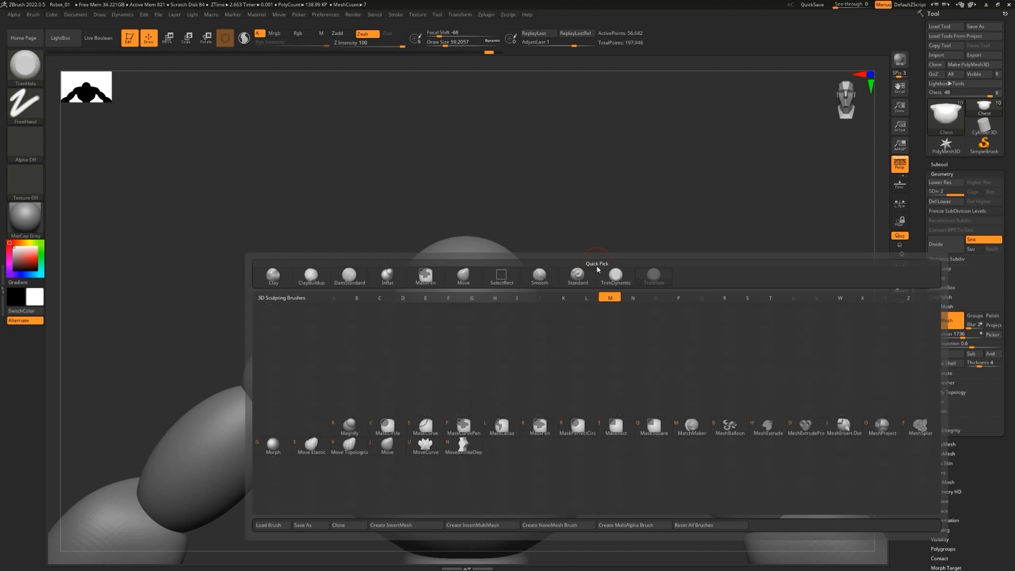
click(427, 427)
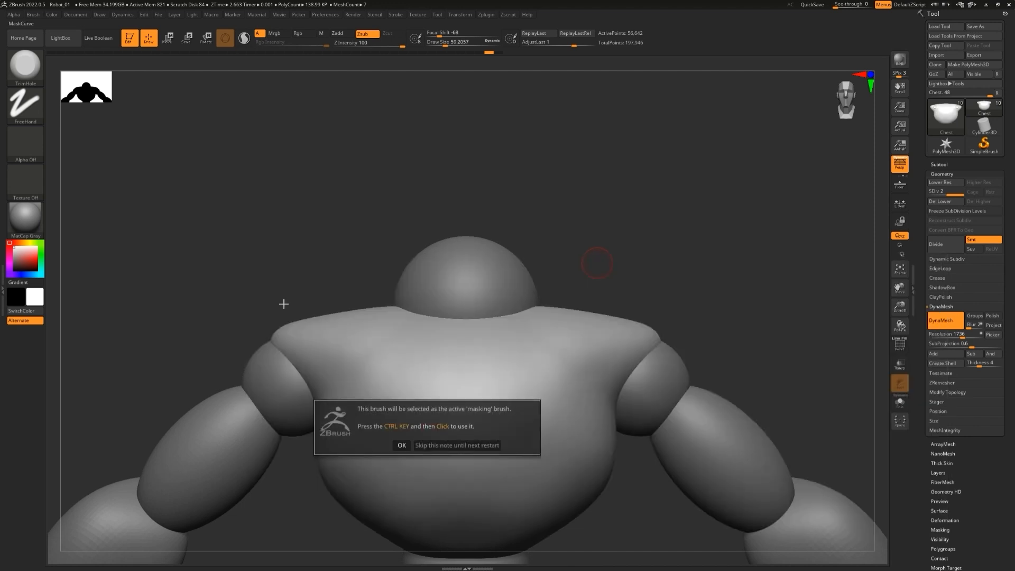
click(402, 446)
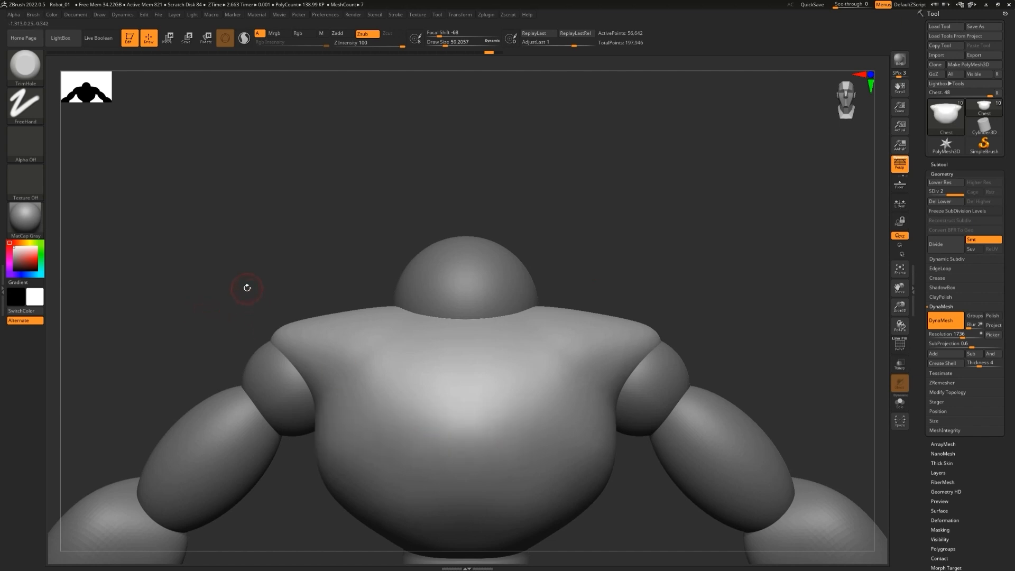
key(ctrl)
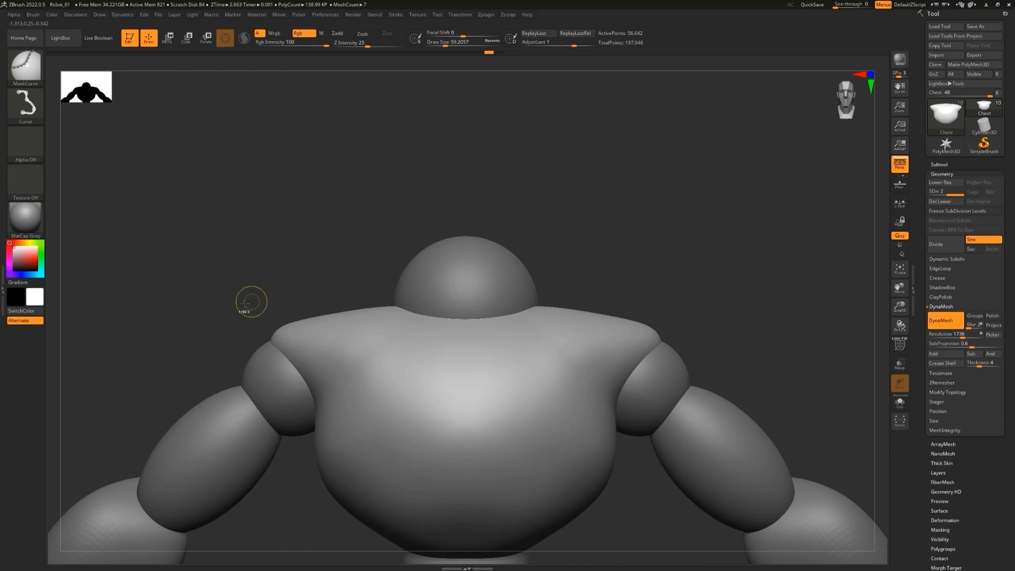
Mask the chest's upper part with an angular outline dipping in the middle, and invert the mask to protect the lower chest
mouse_move(246, 303)
ctrl+mouse_down()
mouse_move(247, 322)
mouse_move(270, 334)
mouse_move(375, 362)
mouse_move(374, 392)
mouse_move(408, 401)
mouse_move(387, 408)
mouse_move(530, 413)
ctrl+mouse_up()
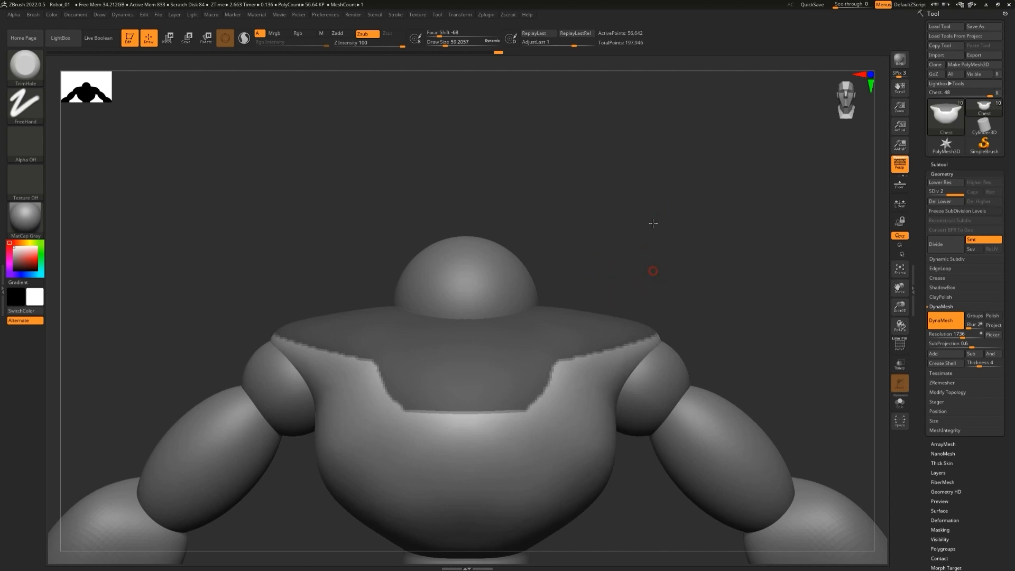
drag(653, 234, 644, 192)
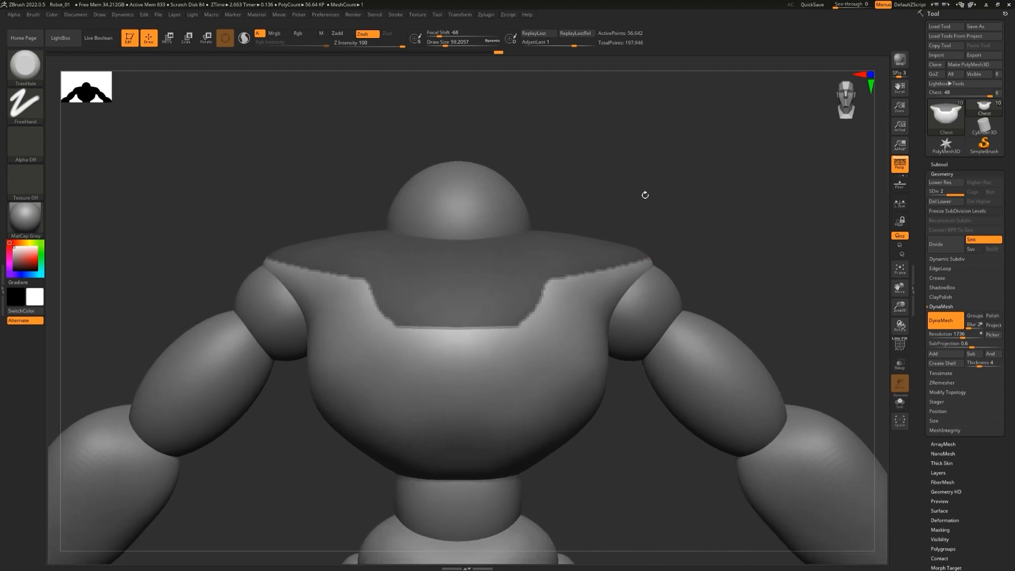
ctrl+click(695, 199)
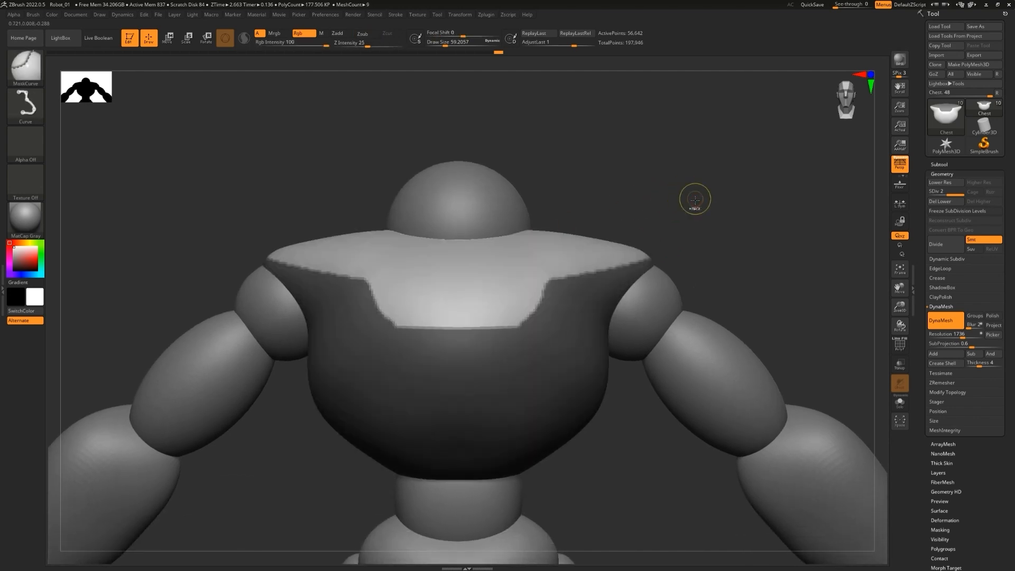
key(ctrl+shift)
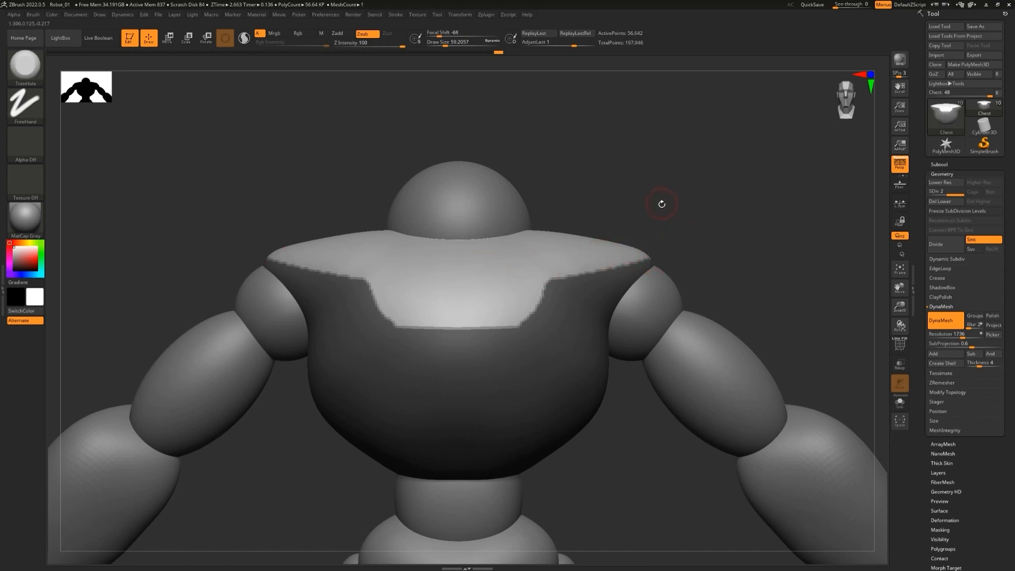
Raise the unmasked upper chest as a thicker armour section with the MoveInfiniteDepth brush at draw size about 484
key(b)
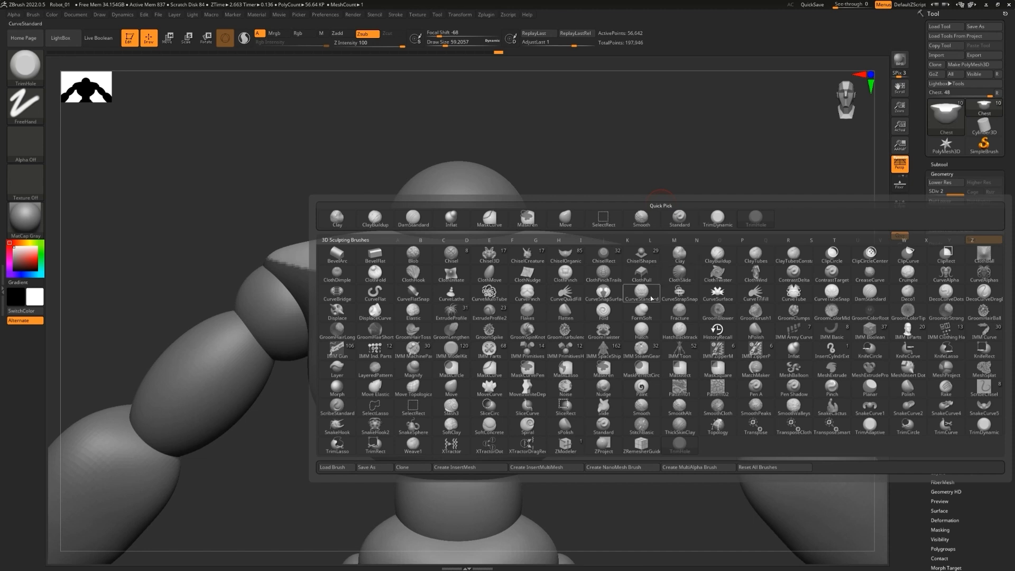
mouse_move(585, 331)
mouse_move(527, 388)
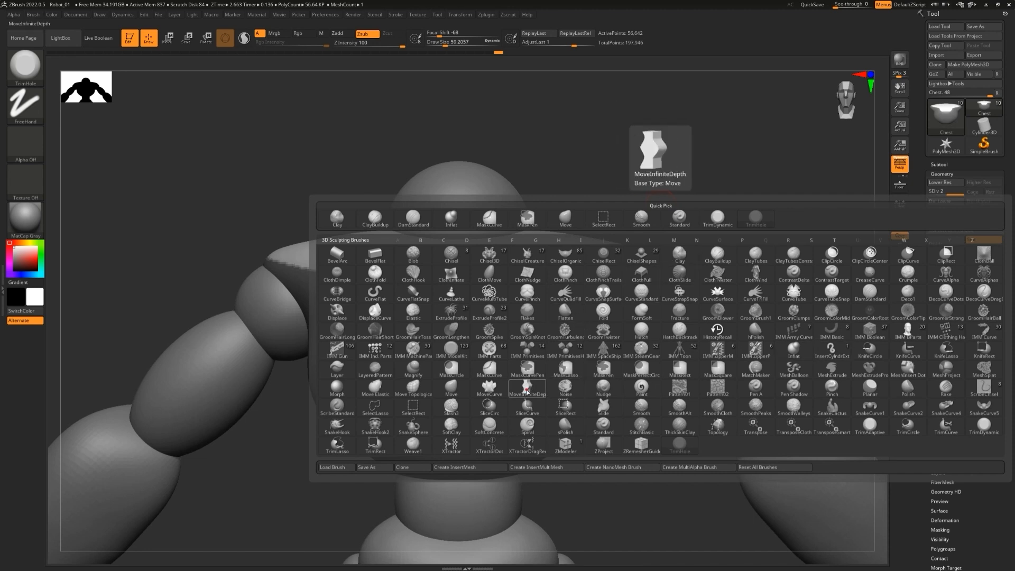
click(529, 389)
key(s)
mouse_move(649, 194)
mouse_down()
mouse_move(682, 195)
mouse_move(789, 284)
mouse_move(755, 242)
mouse_move(778, 254)
mouse_move(780, 245)
mouse_move(736, 278)
mouse_move(761, 284)
mouse_move(608, 291)
mouse_move(642, 281)
mouse_up()
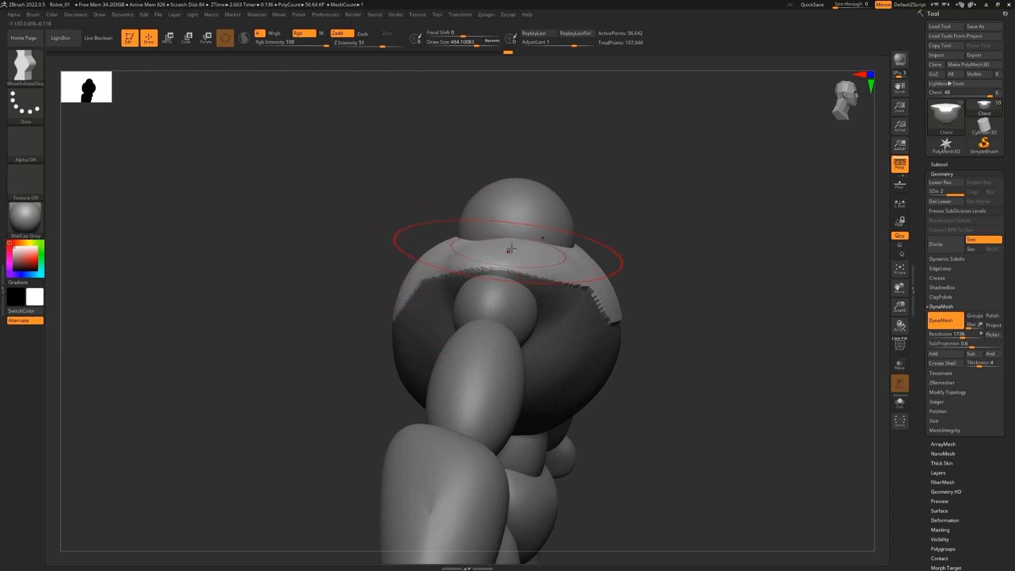
drag(659, 277, 696, 277)
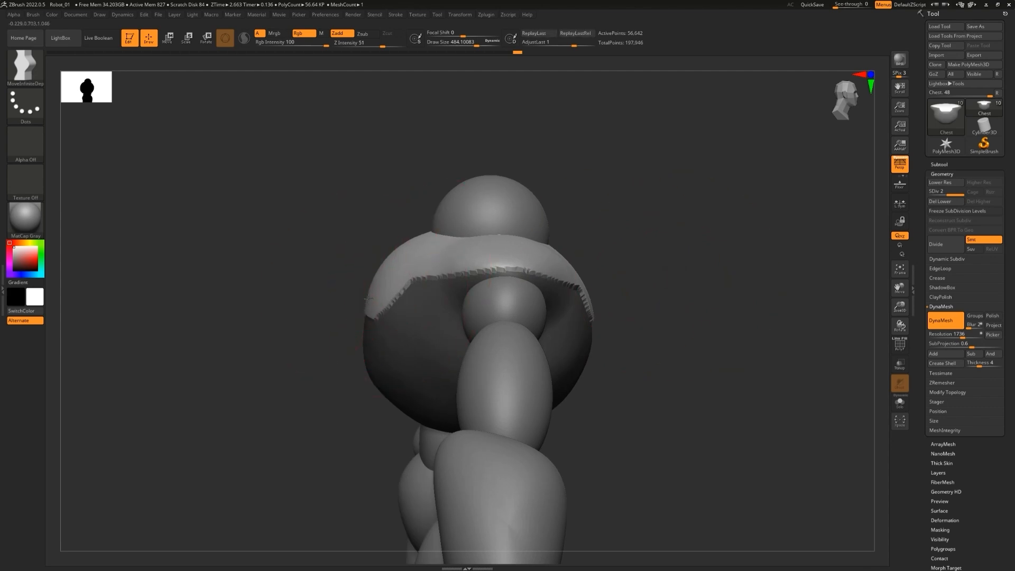
drag(696, 285, 668, 277)
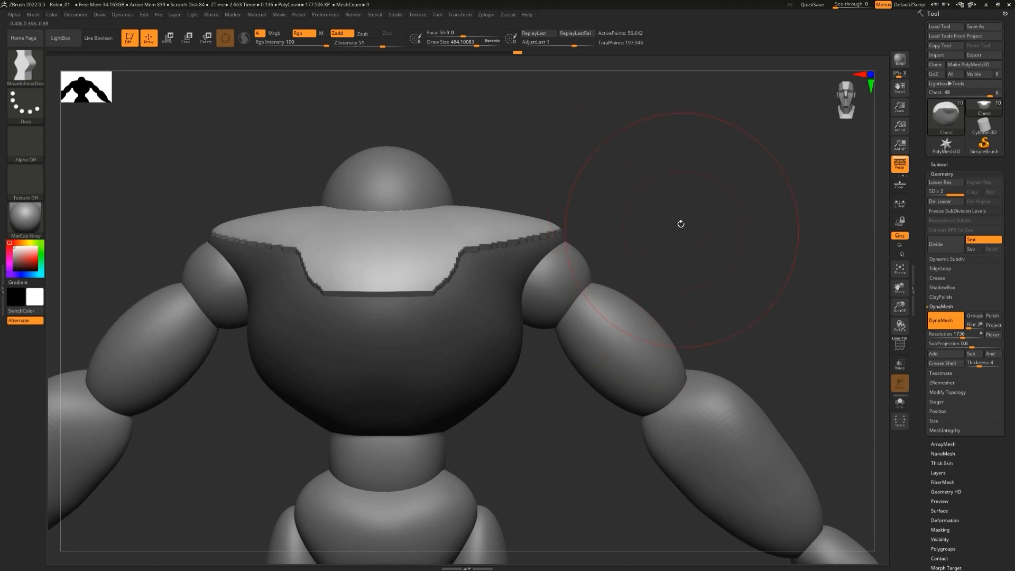
Clear the mask from the lower chest and re-DynaMesh the chest at resolution 1736
alt+drag(732, 211, 707, 261)
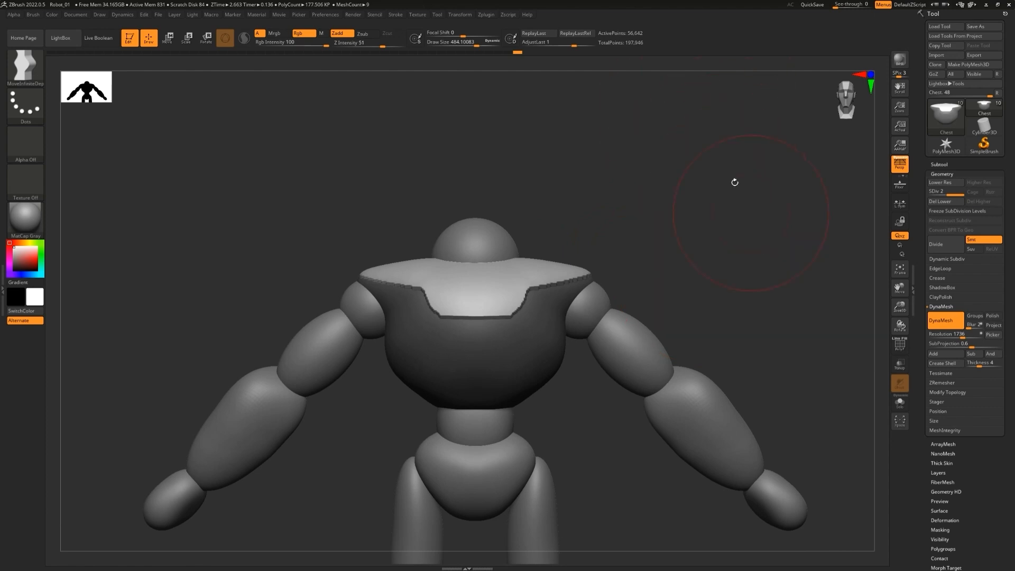
ctrl+drag(692, 188, 744, 226)
ctrl+drag(688, 202, 748, 252)
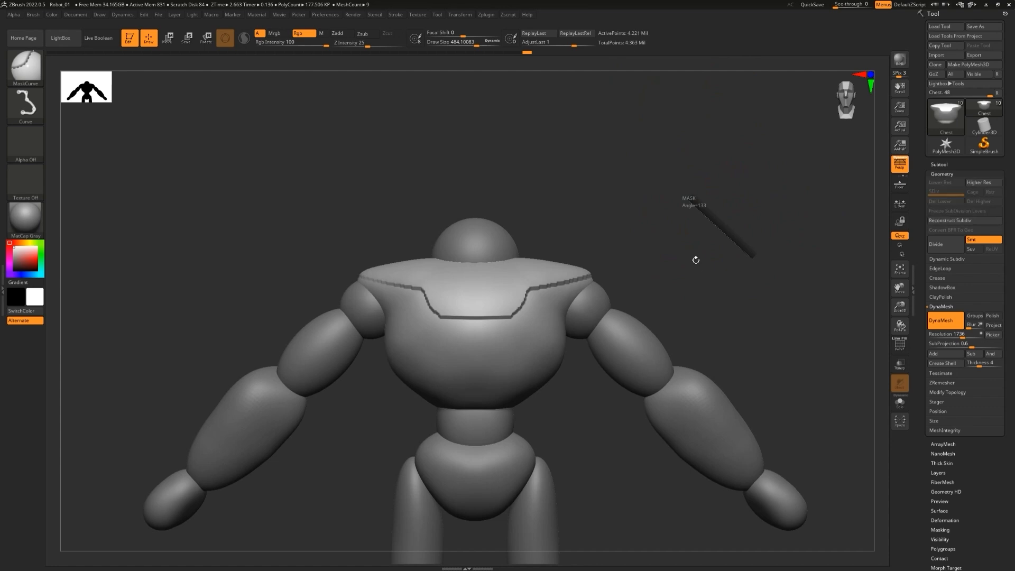
Divide the chest mesh and return it to the lower subdivision level
alt+drag(702, 262, 899, 174)
alt+drag(820, 199, 888, 156)
alt+drag(798, 129, 484, 219)
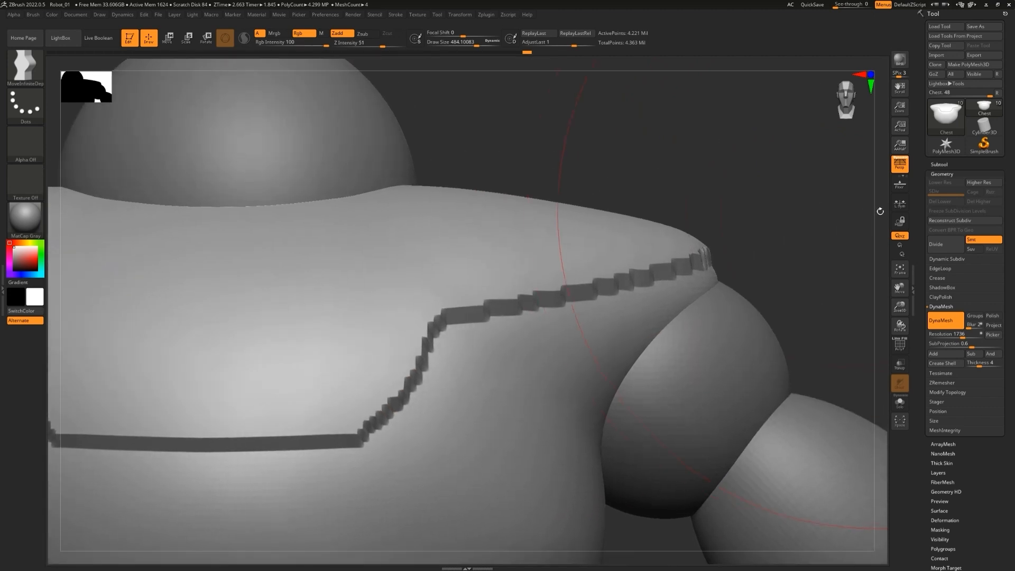
click(929, 246)
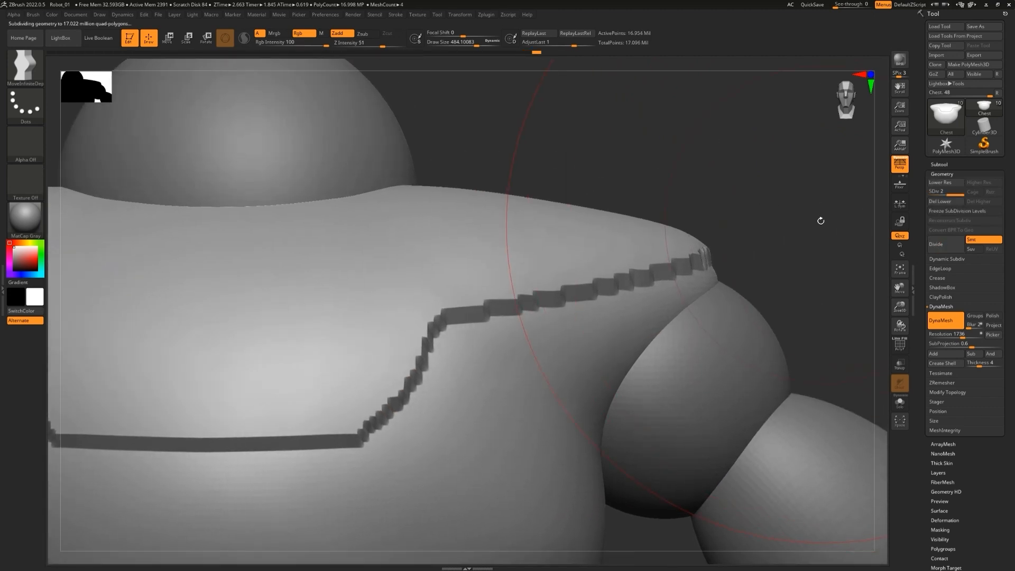
ctrl+drag(746, 179, 798, 208)
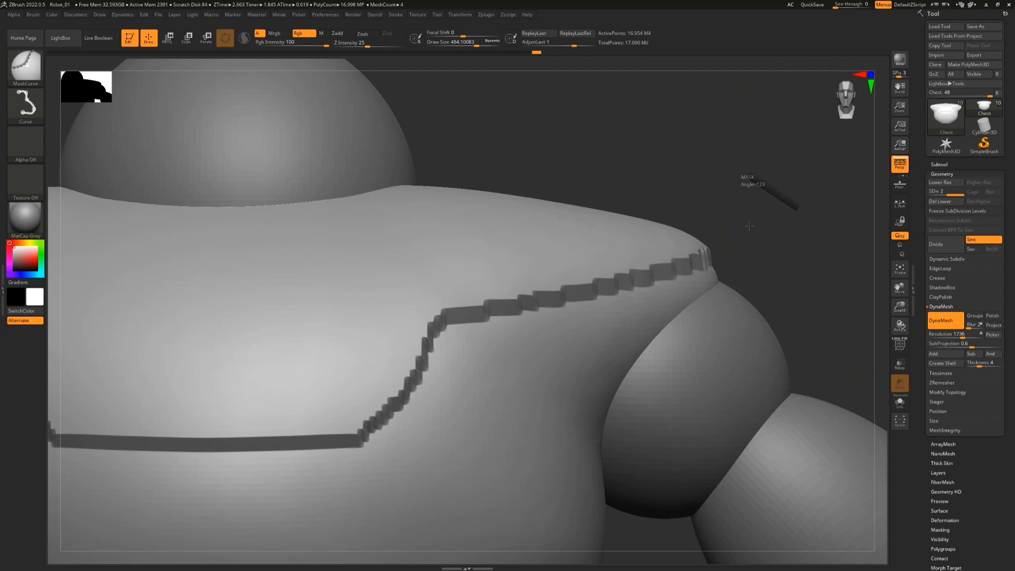
key(shift+d)
Switch to the sPolish brush with a draw size of about 51
key(b)
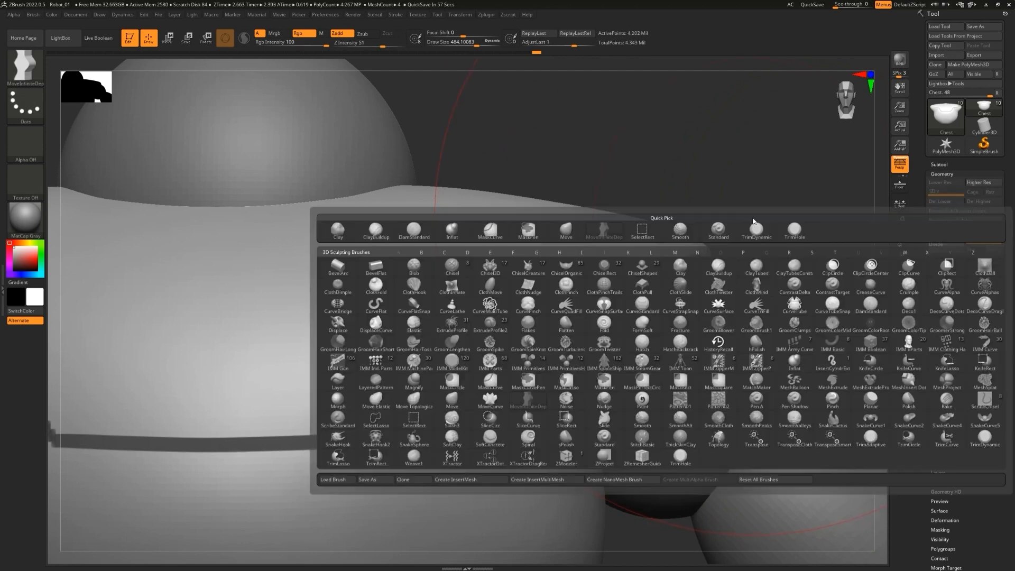
key(s)
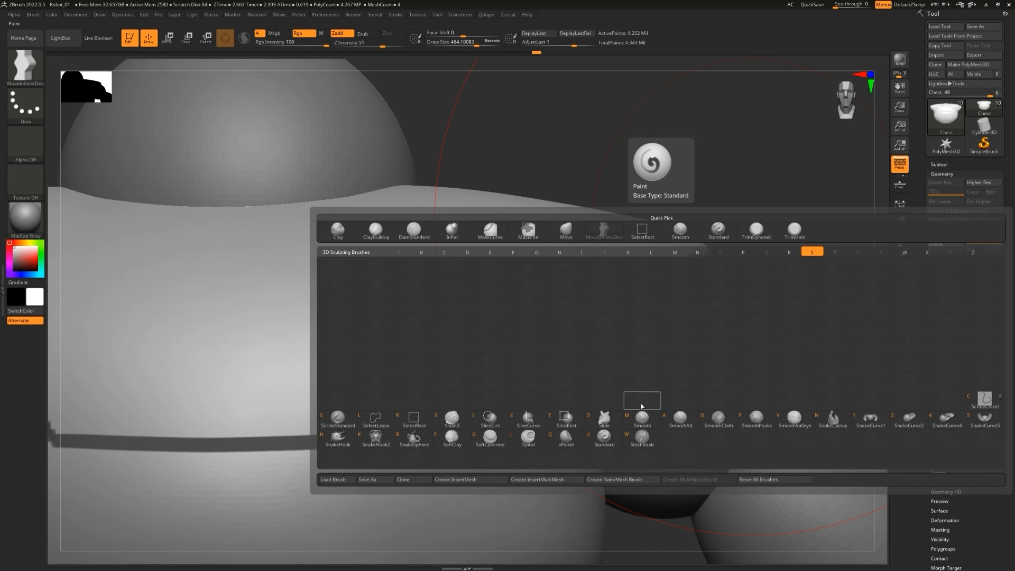
click(567, 437)
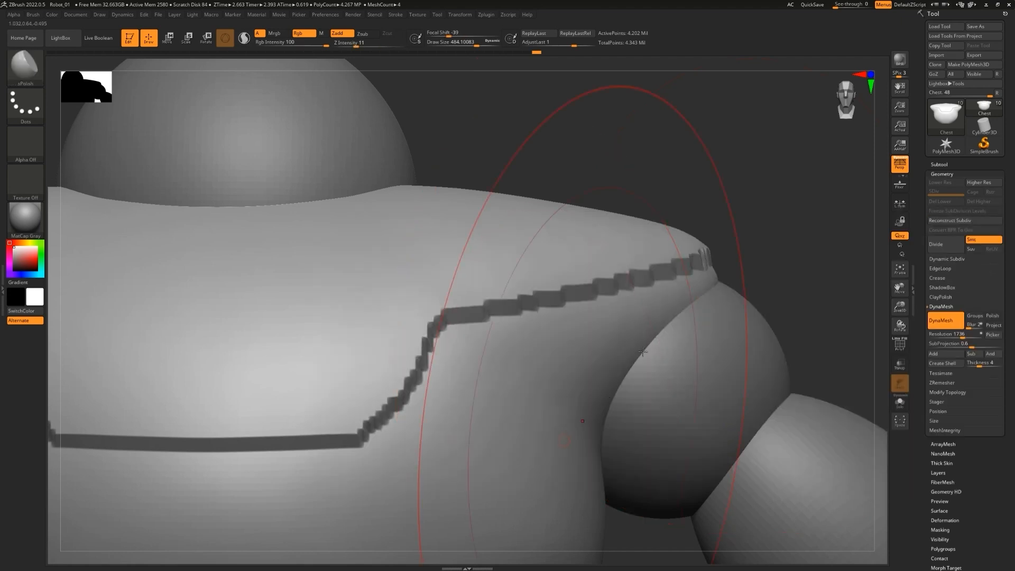
key(s)
drag(774, 244, 743, 244)
Polish the jagged slanted armour edge on the back of the chest using sPolish at draw size about 25
mouse_move(793, 275)
mouse_down()
mouse_move(708, 288)
mouse_move(788, 284)
mouse_move(700, 286)
mouse_move(745, 291)
mouse_move(664, 276)
mouse_up()
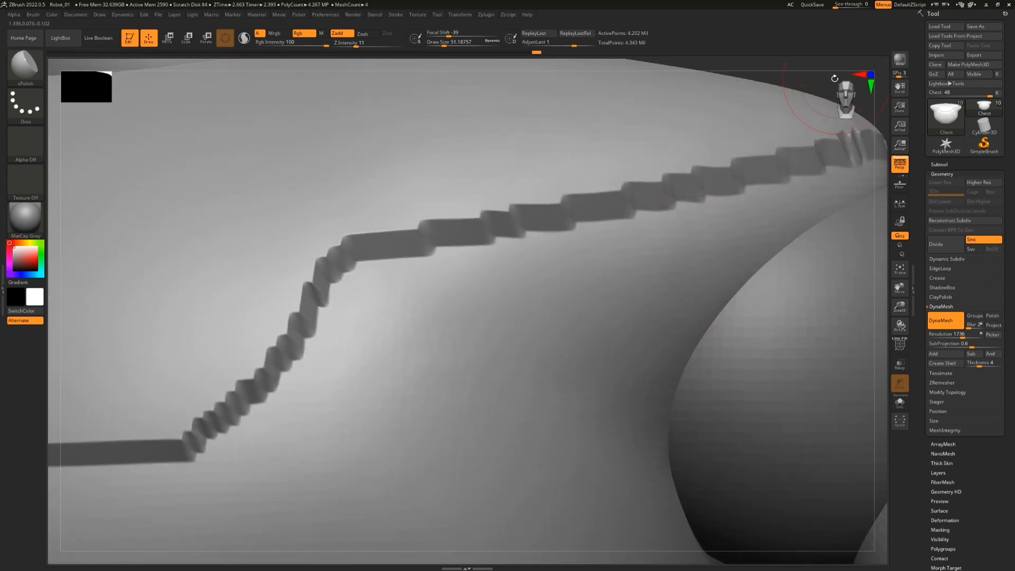
drag(827, 77, 814, 92)
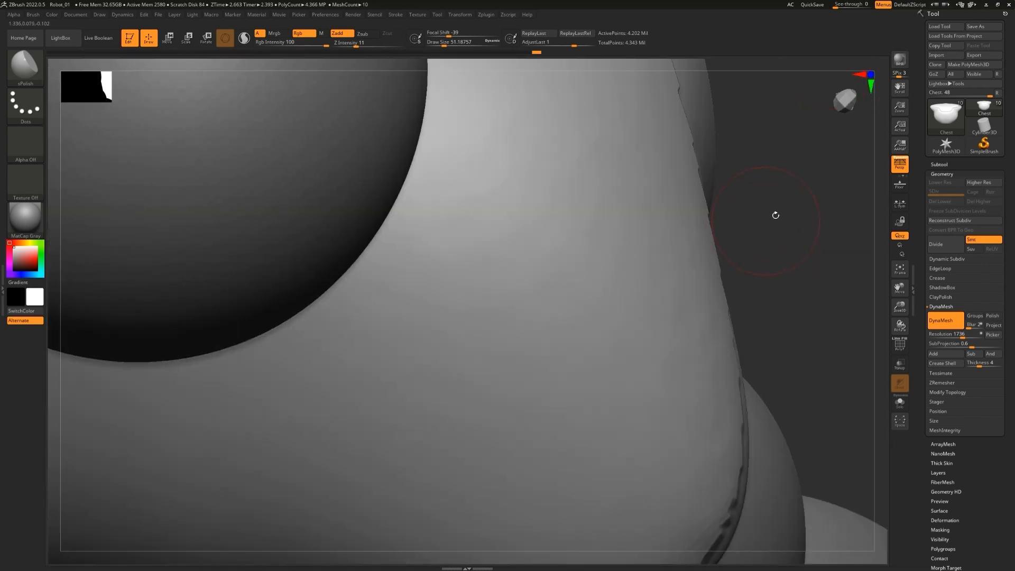
mouse_move(807, 170)
mouse_down()
mouse_move(818, 159)
mouse_move(800, 166)
mouse_up()
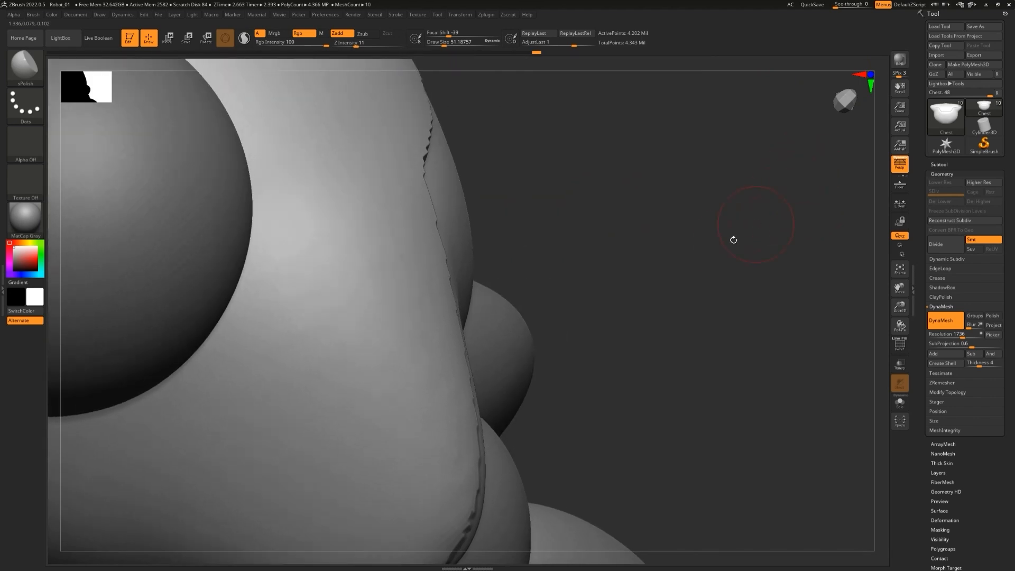
key(f)
drag(670, 321, 686, 240)
mouse_move(691, 358)
mouse_down()
mouse_move(678, 359)
mouse_move(793, 302)
mouse_move(832, 249)
mouse_up()
mouse_move(760, 291)
alt+mouse_down()
mouse_move(855, 172)
mouse_move(786, 185)
alt+mouse_up()
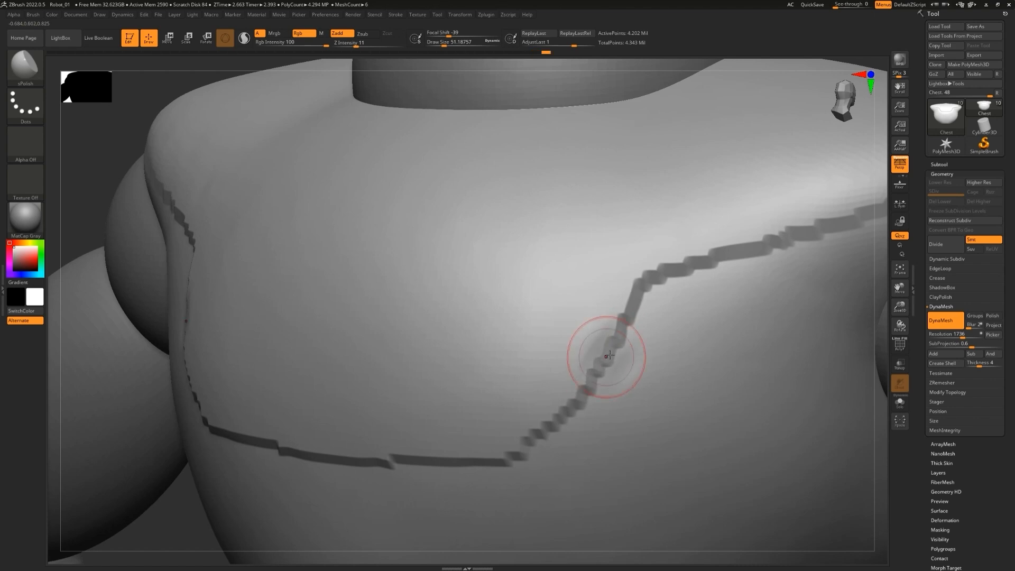
key(s)
drag(622, 379, 617, 376)
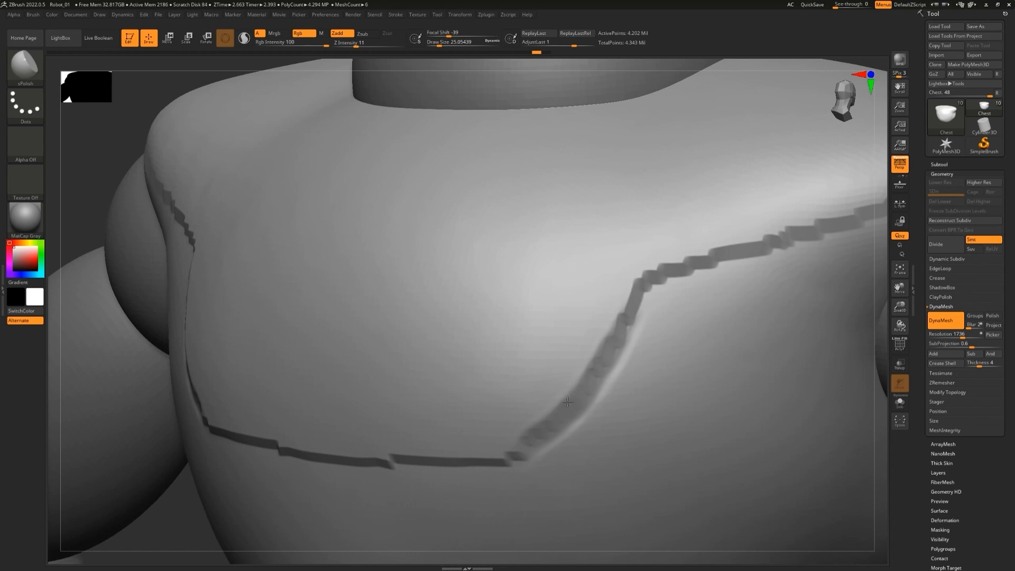
Smooth and polish the lower corners of the armour edge on the chest's back, and raise the draw size to about 87
mouse_move(102, 129)
mouse_down()
mouse_move(136, 107)
mouse_move(180, 159)
mouse_move(157, 126)
mouse_move(123, 127)
mouse_up()
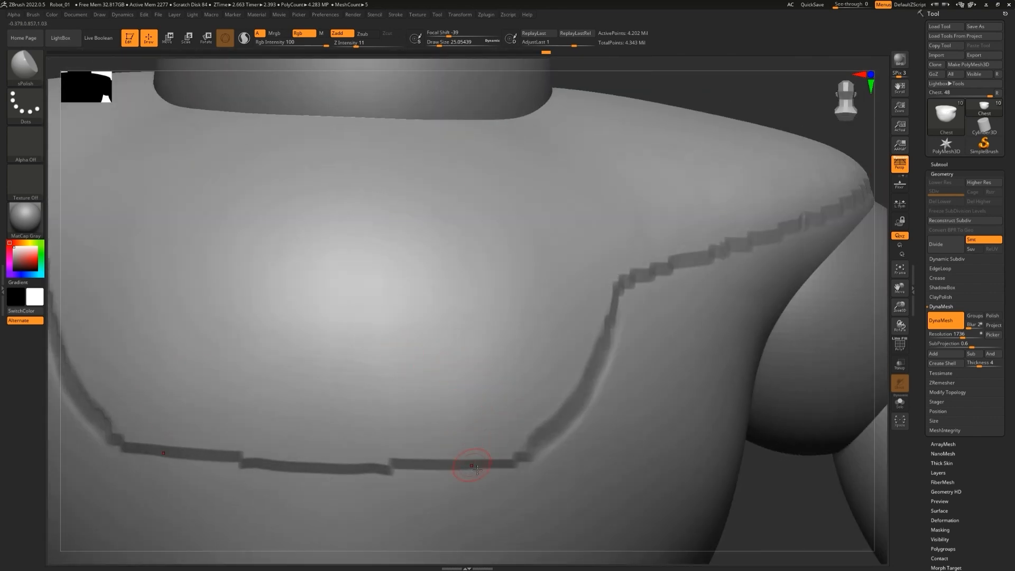
shift+drag(517, 460, 524, 453)
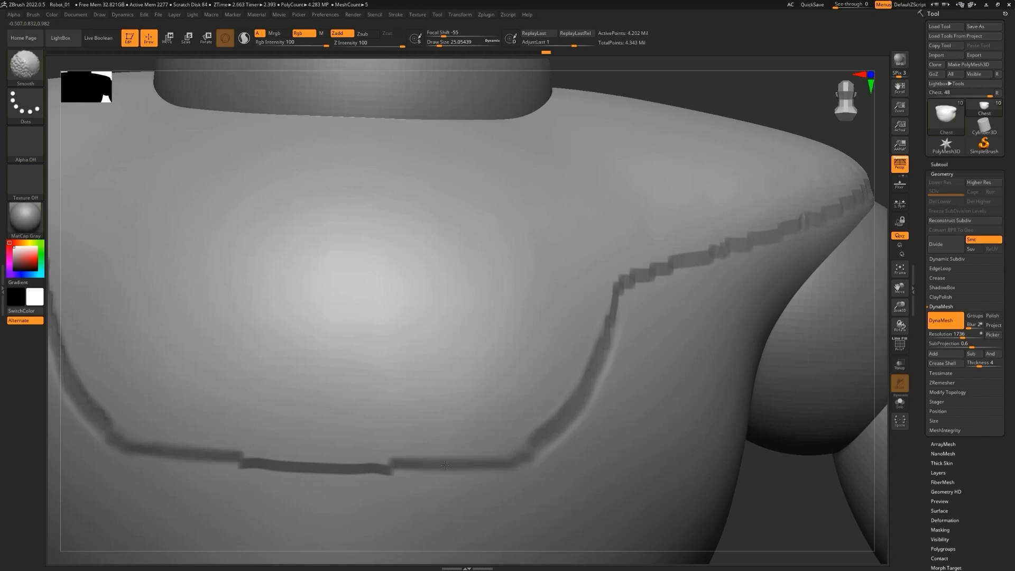
mouse_move(518, 452)
mouse_down()
mouse_move(562, 422)
mouse_move(590, 364)
mouse_up()
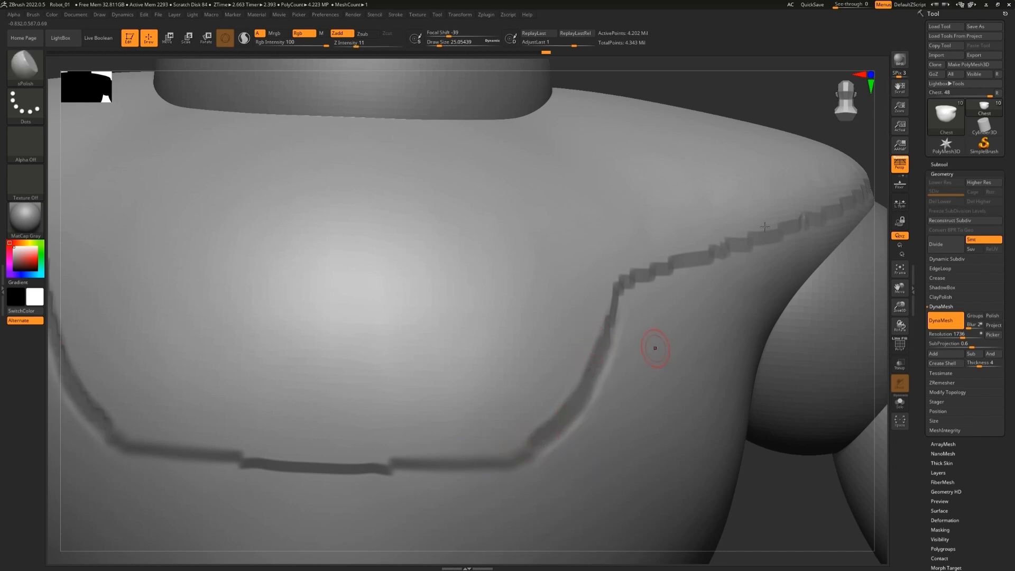
drag(793, 91, 783, 100)
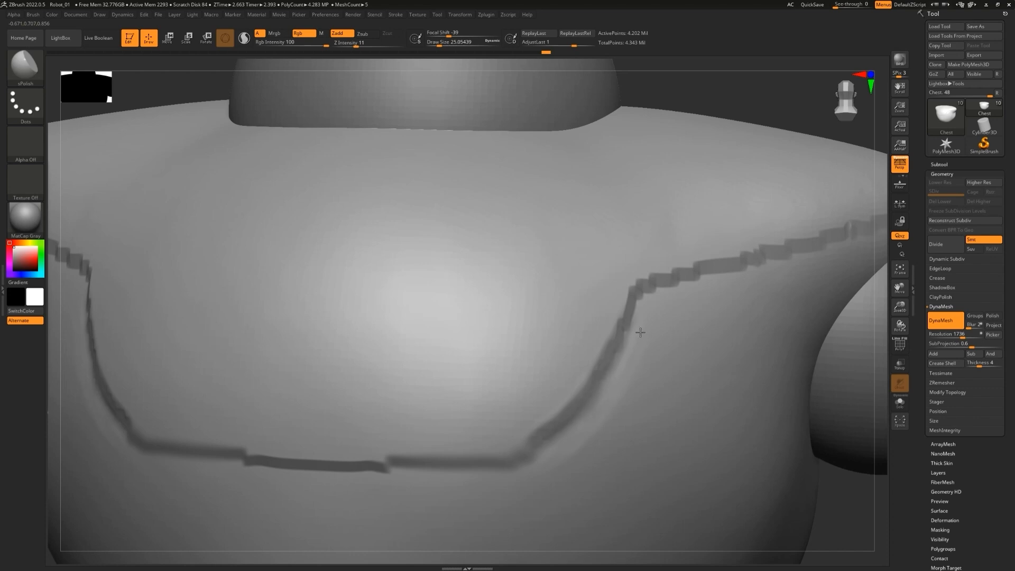
key(s)
drag(641, 441, 651, 441)
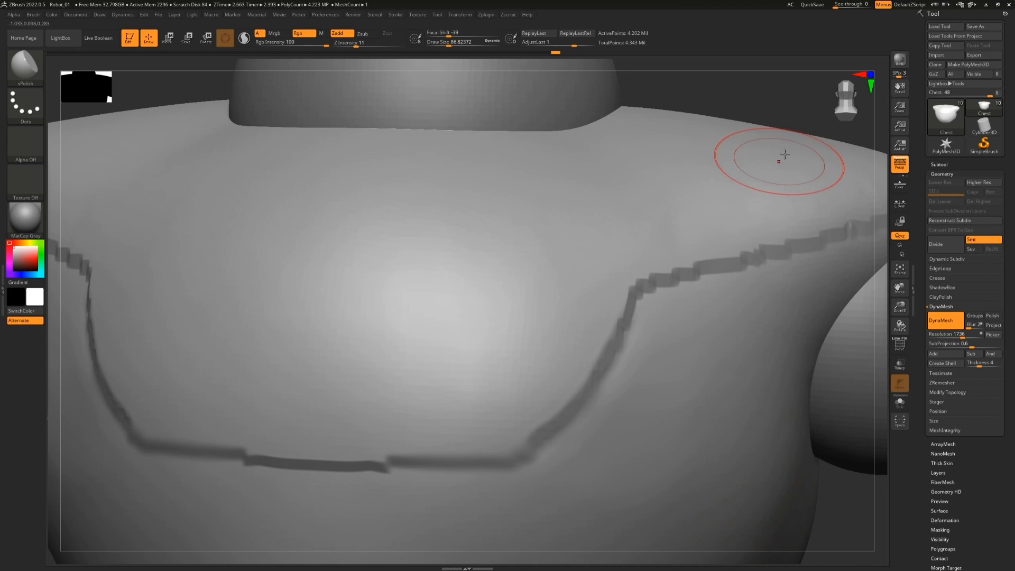
Switch to the DamStandard brush with a draw size of about 18
alt+drag(783, 100, 784, 229)
alt+drag(707, 191, 489, 185)
alt+drag(787, 195, 693, 177)
alt+drag(747, 203, 714, 238)
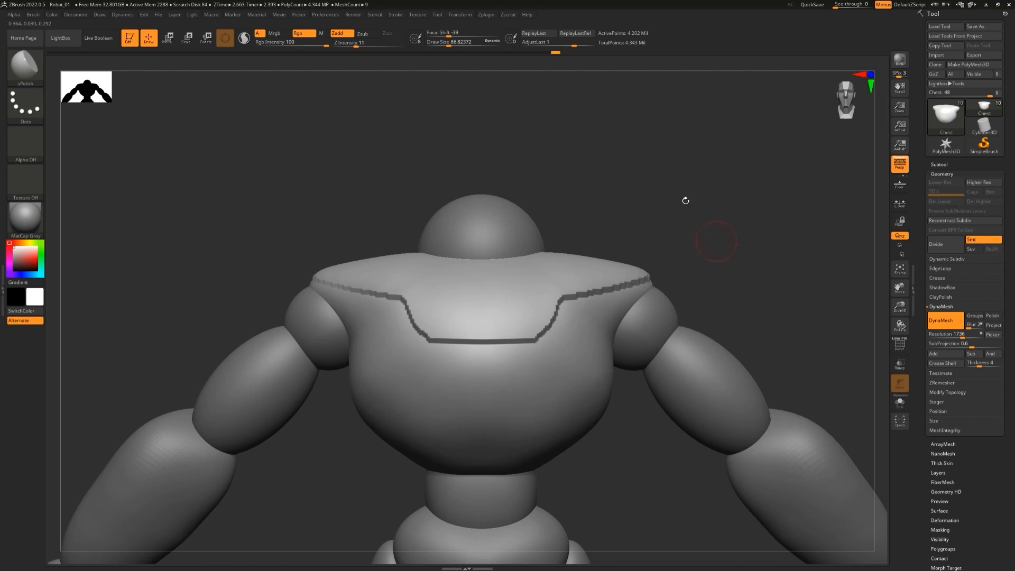
key(b)
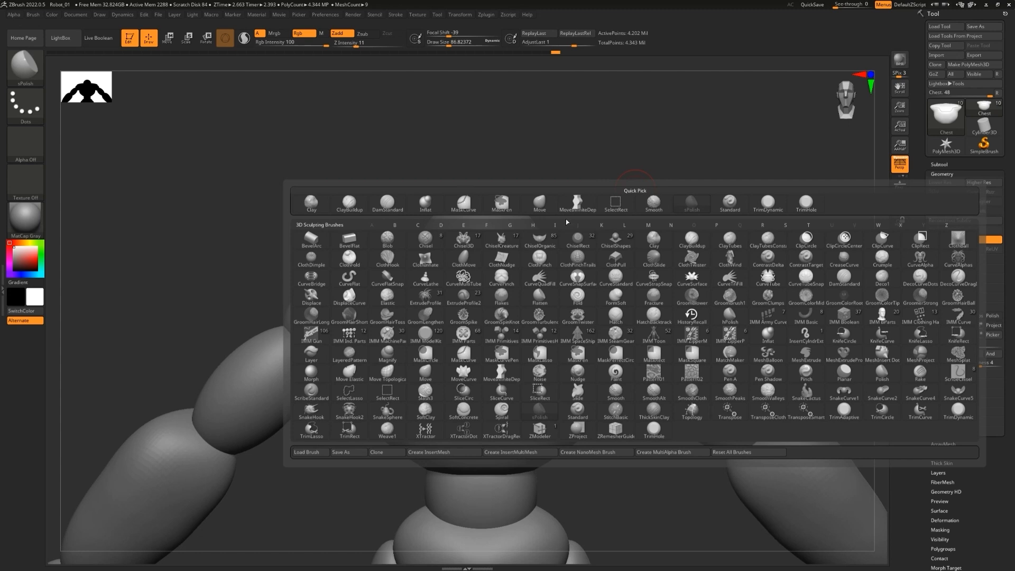
click(387, 203)
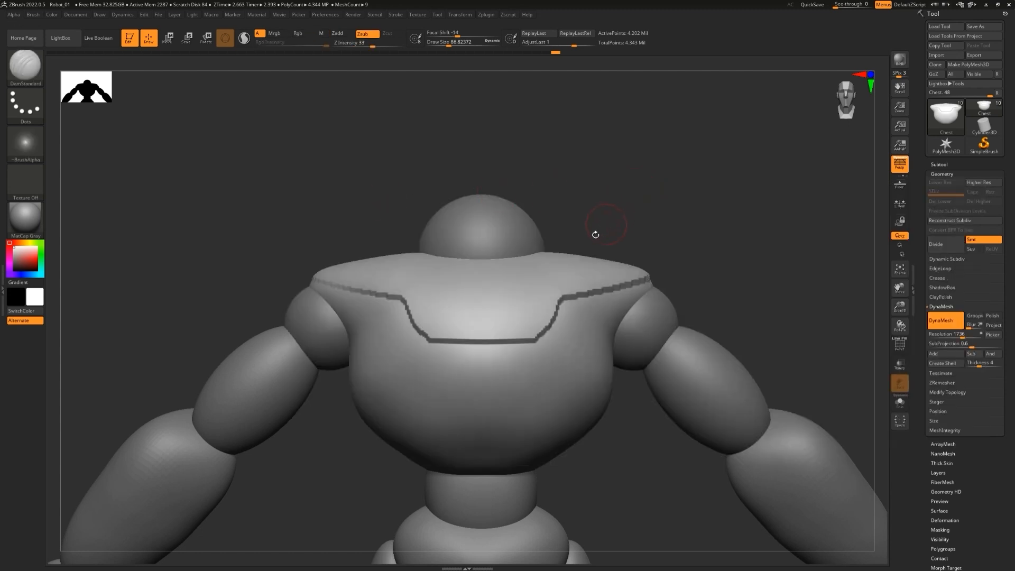
mouse_move(662, 220)
ctrl+right_down()
mouse_move(778, 151)
mouse_move(748, 204)
mouse_move(700, 222)
mouse_move(715, 222)
mouse_move(781, 157)
mouse_move(612, 254)
ctrl+right_up()
key(s)
drag(712, 220, 701, 220)
Carve a crease beneath the armour edge running toward the shoulder on the chest's front with DamStandard
mouse_move(716, 267)
ctrl+right_down()
mouse_move(752, 249)
mouse_move(802, 186)
mouse_move(677, 238)
mouse_move(426, 385)
ctrl+right_up()
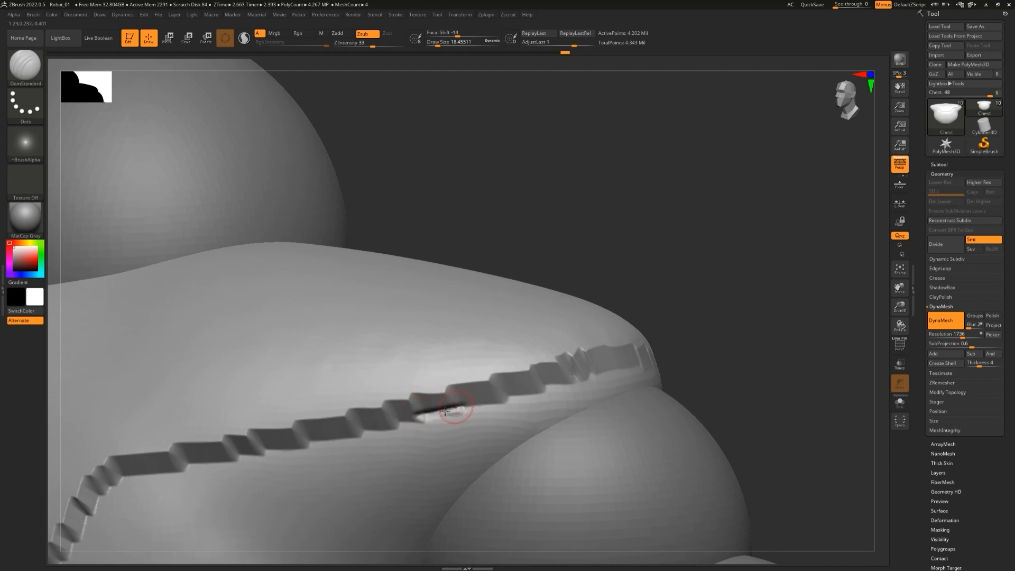
drag(416, 419, 563, 384)
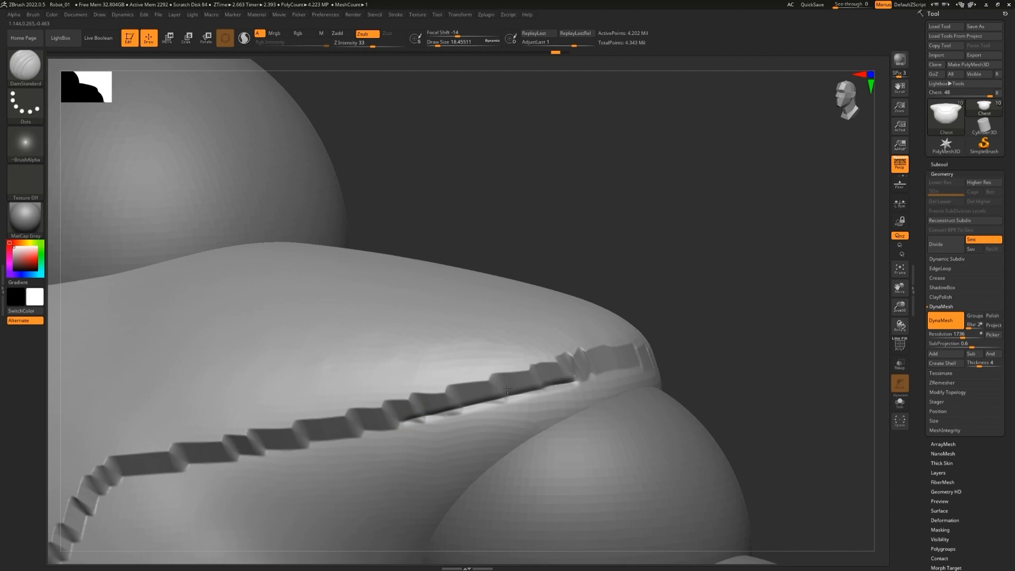
drag(405, 424, 421, 420)
drag(357, 435, 418, 422)
mouse_move(317, 449)
mouse_down()
mouse_move(394, 429)
mouse_move(342, 438)
mouse_up()
drag(546, 389, 570, 381)
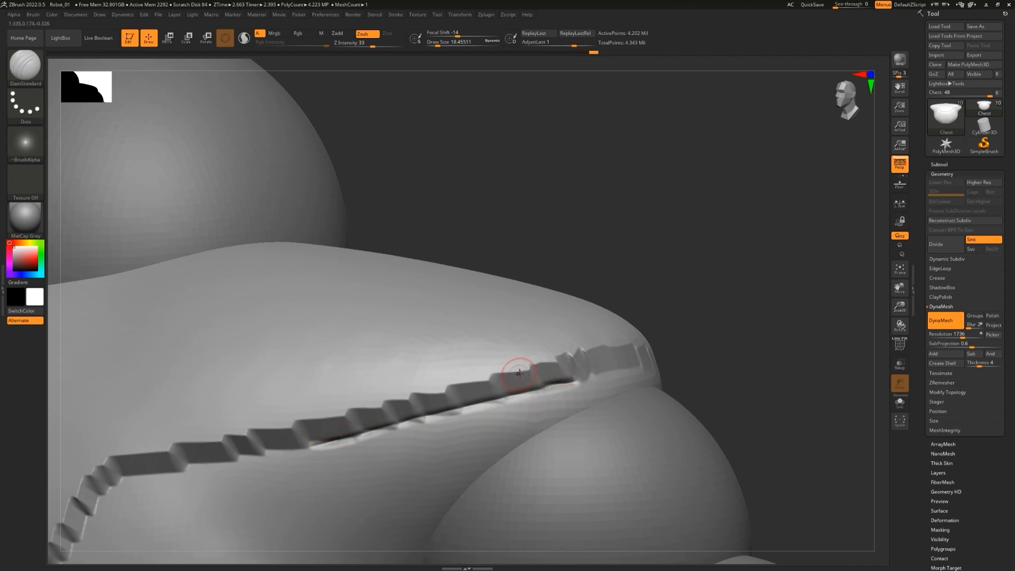
Polish part of the creased front armour edge near the shoulder with sPolish
key(b)
key(Escape)
key(b)
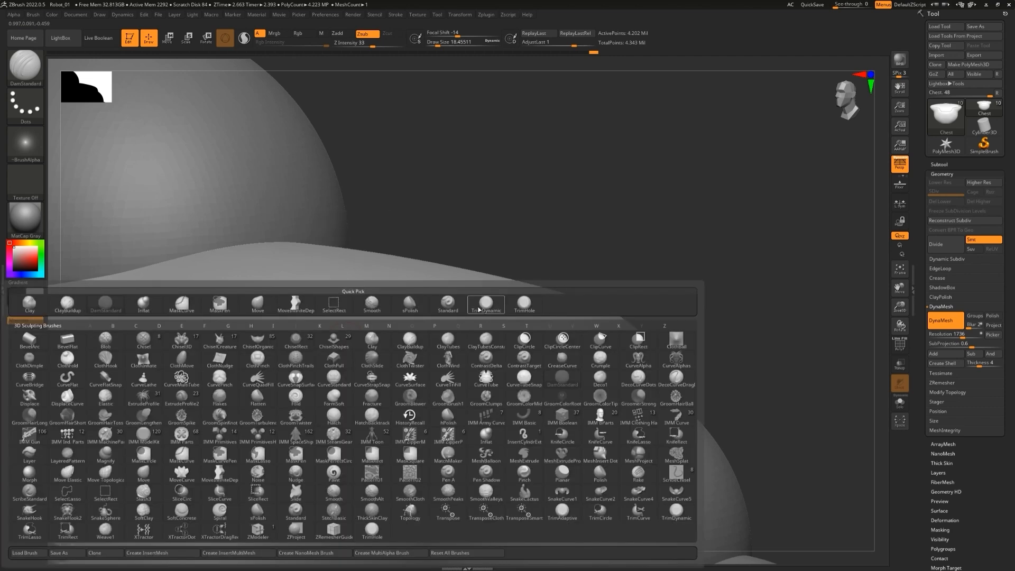
click(409, 303)
drag(407, 423, 365, 434)
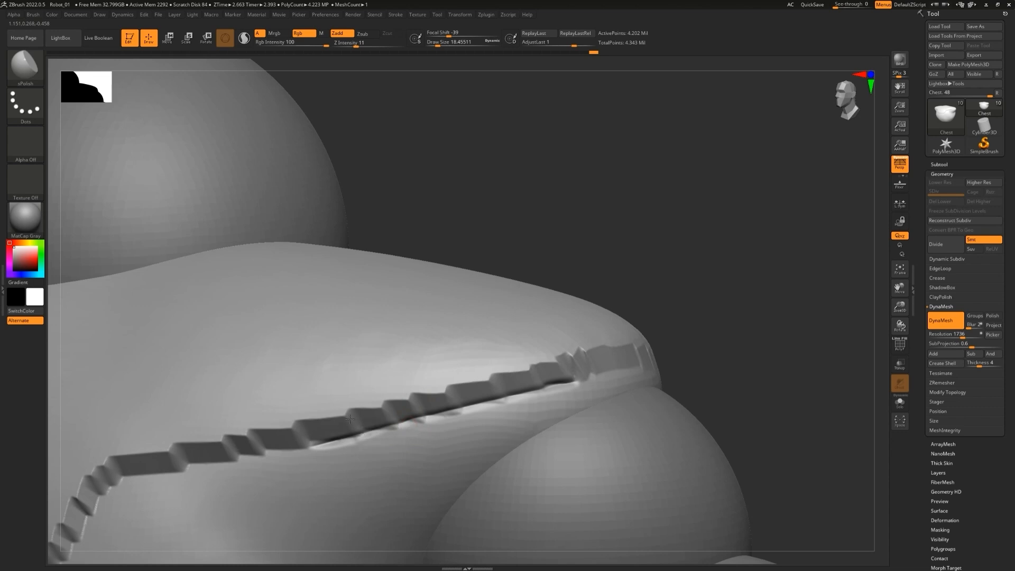
Sharpen the upper rim of the front armour edge near the shoulder with the Pinch brush
key(b)
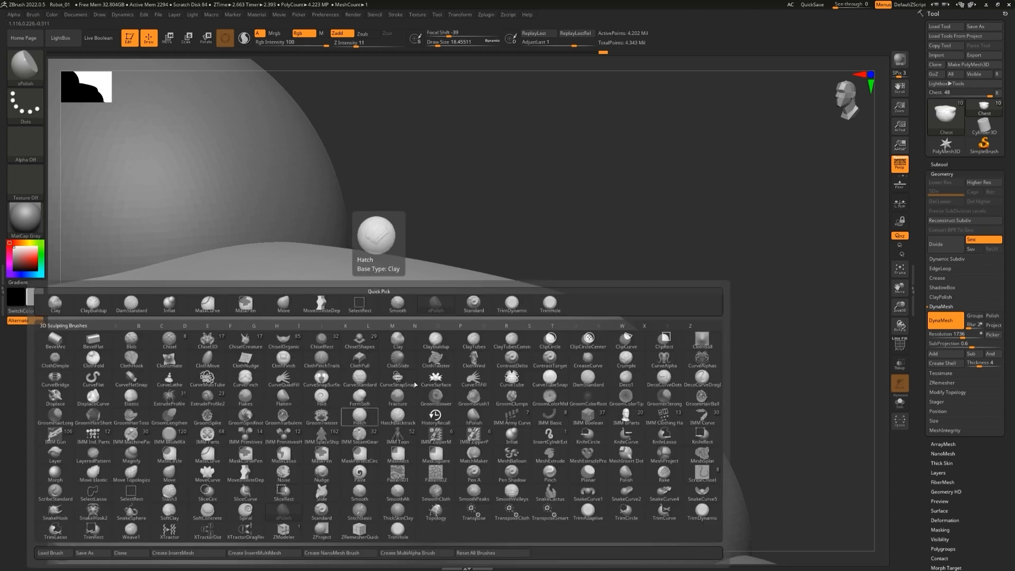
key(p)
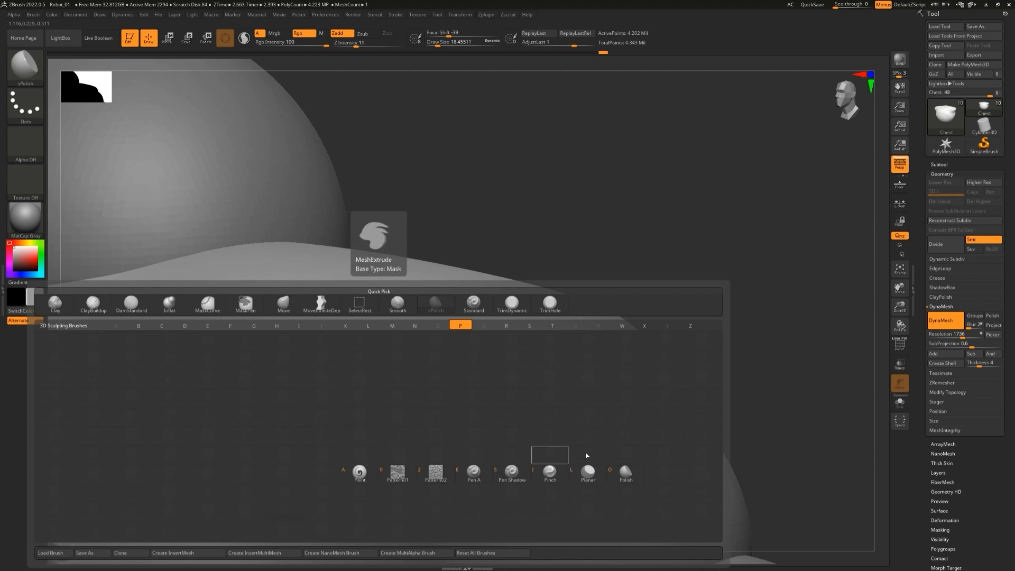
click(550, 471)
mouse_move(404, 395)
mouse_down()
mouse_move(524, 371)
mouse_move(486, 382)
mouse_up()
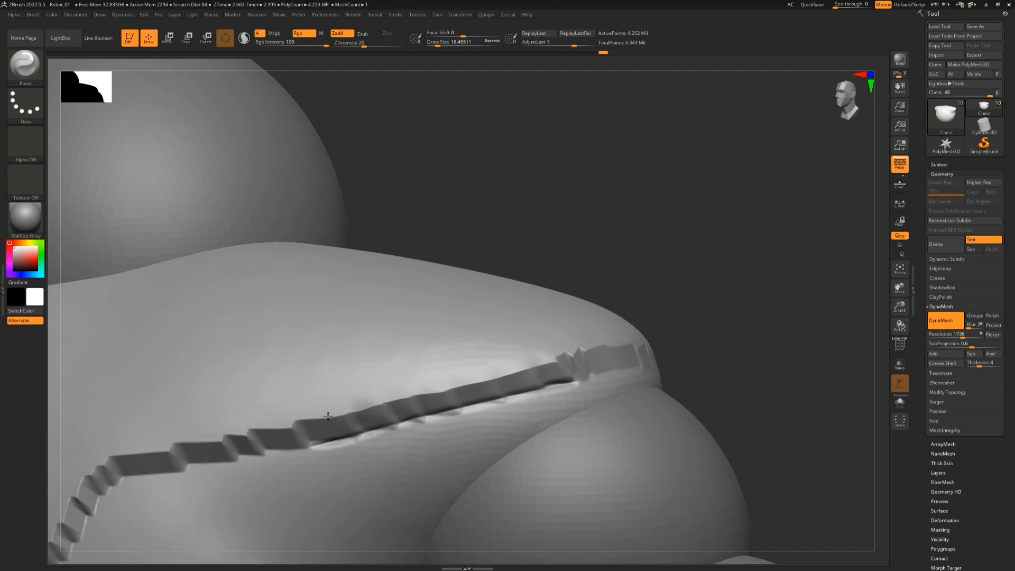
Increase the Pinch brush's draw size to about 29 and pinch along the front armour edge near the shoulder
drag(513, 251, 498, 320)
key(s)
drag(590, 311, 593, 311)
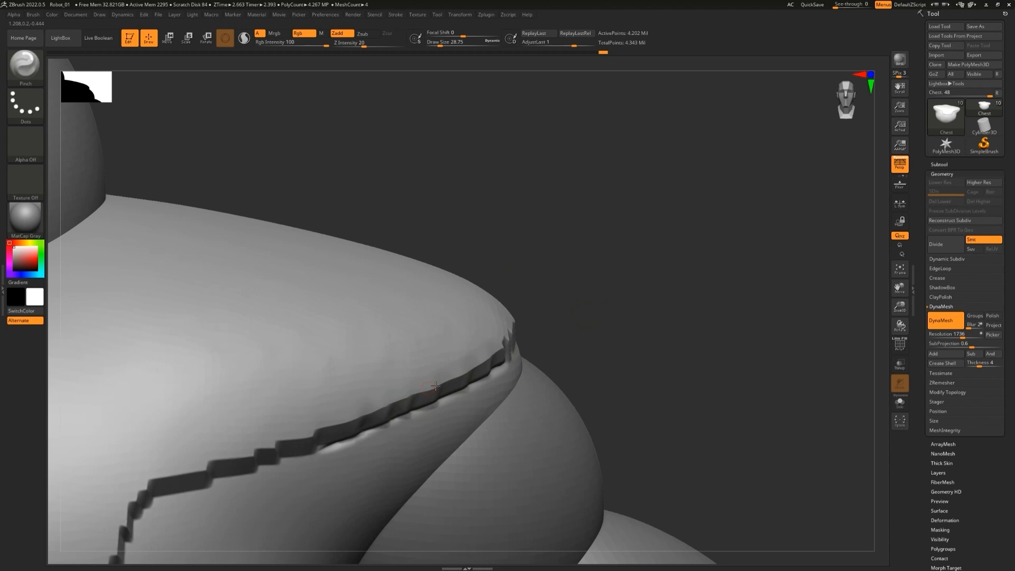
mouse_move(422, 389)
mouse_down()
mouse_move(329, 421)
mouse_move(487, 357)
mouse_move(385, 397)
mouse_up()
mouse_move(594, 329)
mouse_down()
mouse_move(628, 322)
mouse_move(624, 310)
mouse_move(570, 362)
mouse_move(673, 328)
mouse_move(523, 351)
mouse_move(605, 323)
mouse_move(589, 356)
mouse_move(606, 318)
mouse_up()
drag(562, 381, 591, 327)
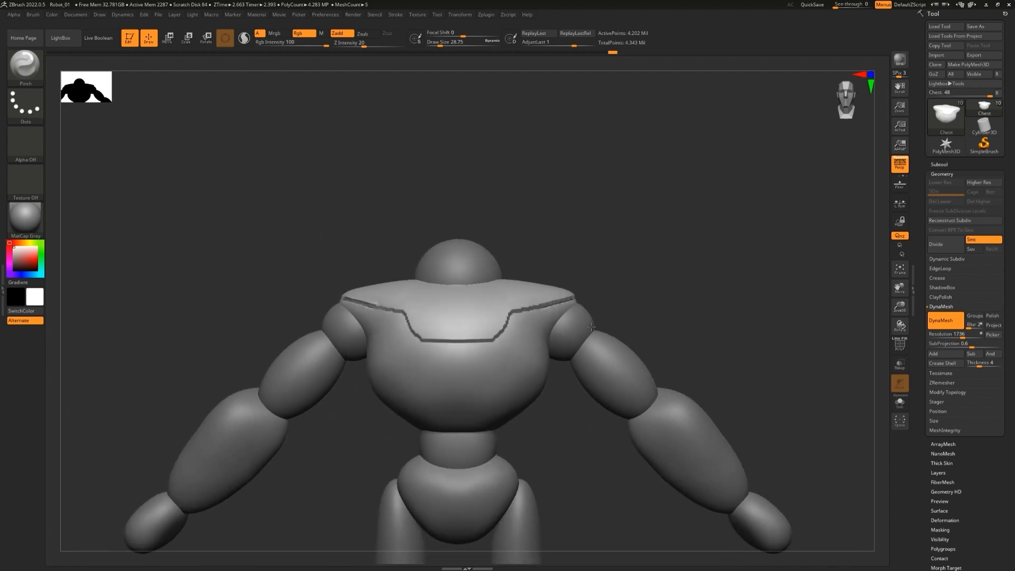
alt+drag(709, 342, 734, 315)
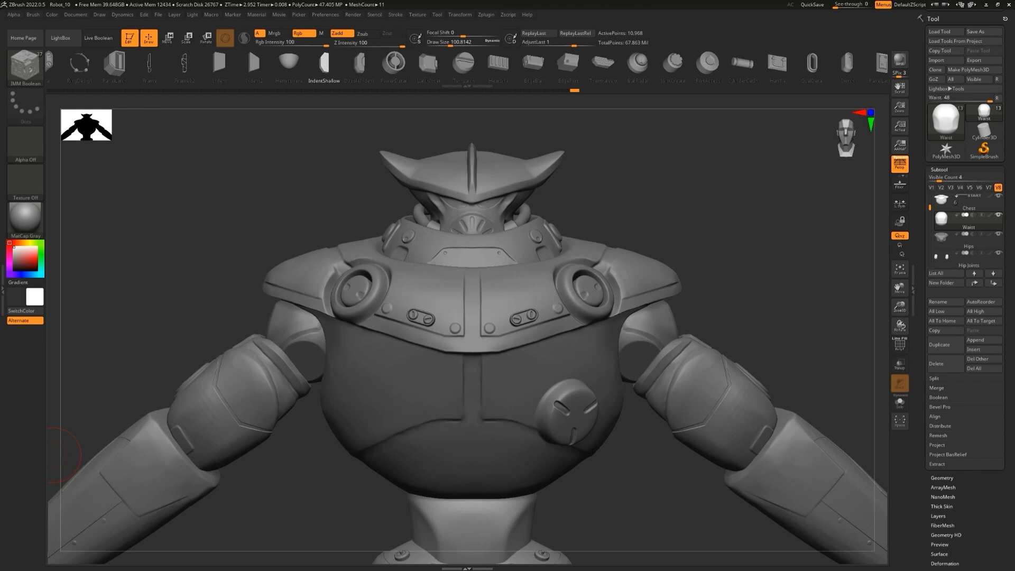
Switch to Cinema 4D and examine the detailed robot's collar, chest and shoulders from the front and at an angle
key(alt+Tab)
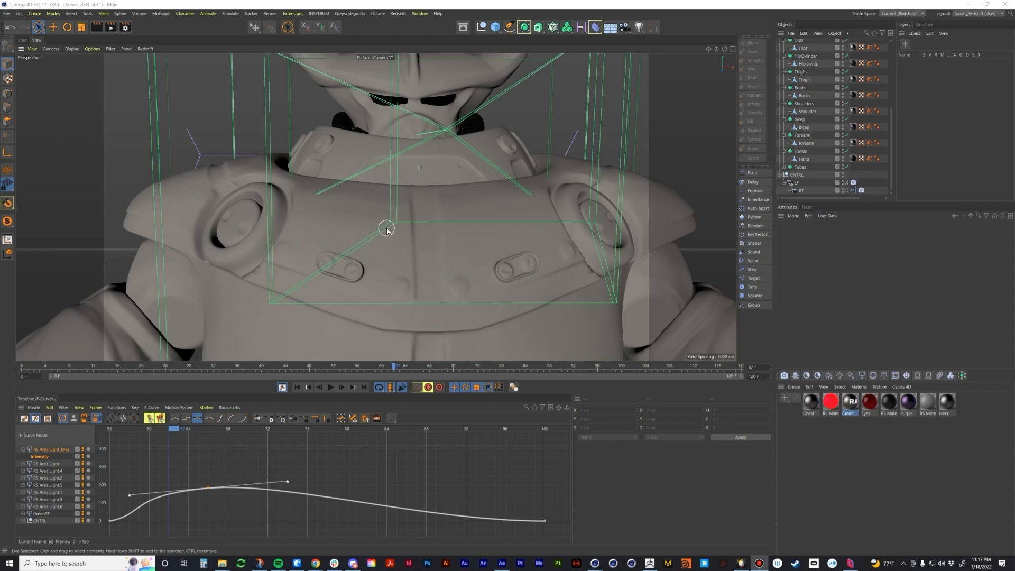
scroll(387, 230, down, 10)
scroll(420, 133, up, 10)
alt+drag(400, 200, 419, 238)
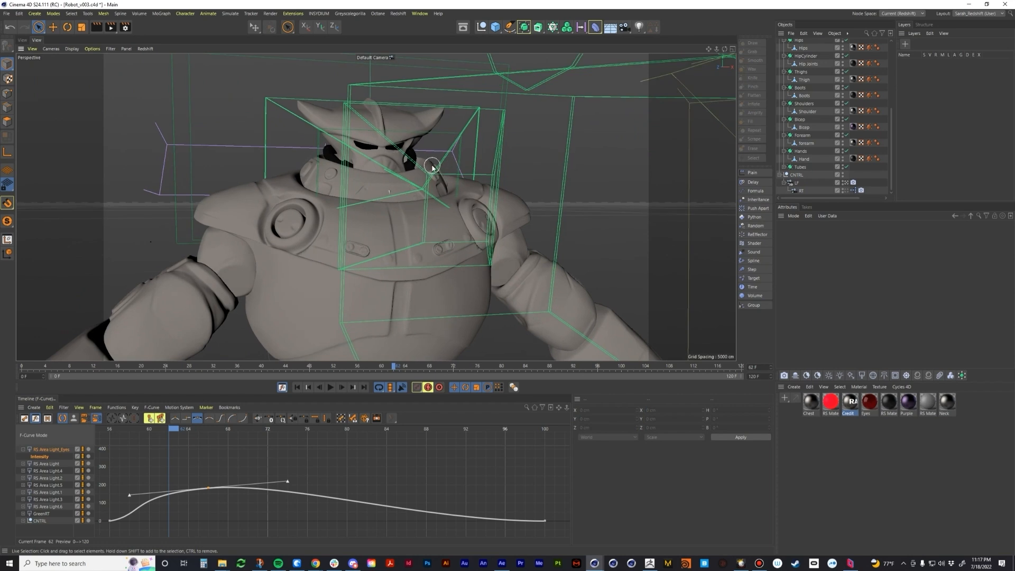
scroll(407, 169, up, 1)
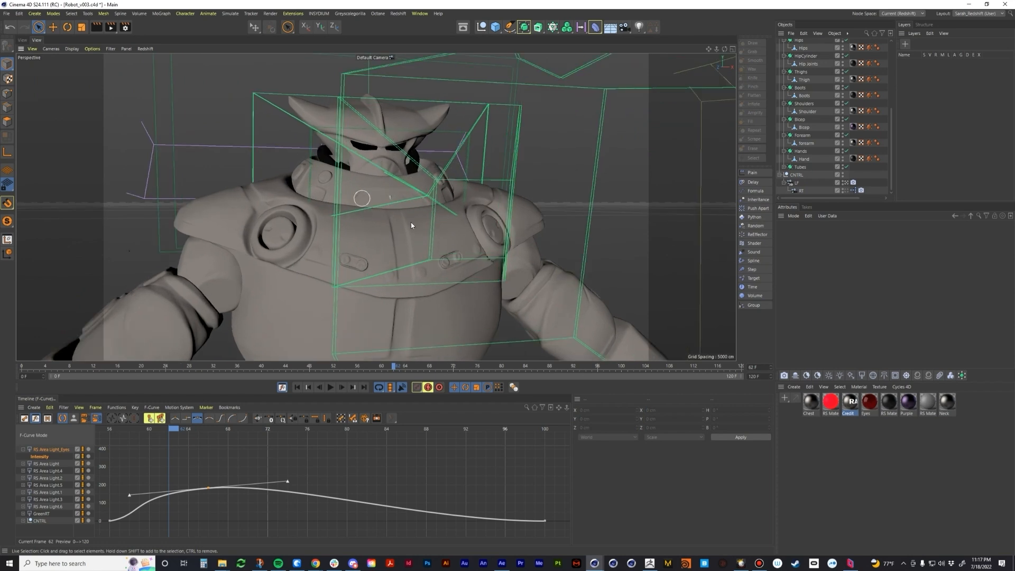
Open the Credit material's Redshift shader graph and examine its fill, stroke and heat texture nodes
double_click(848, 403)
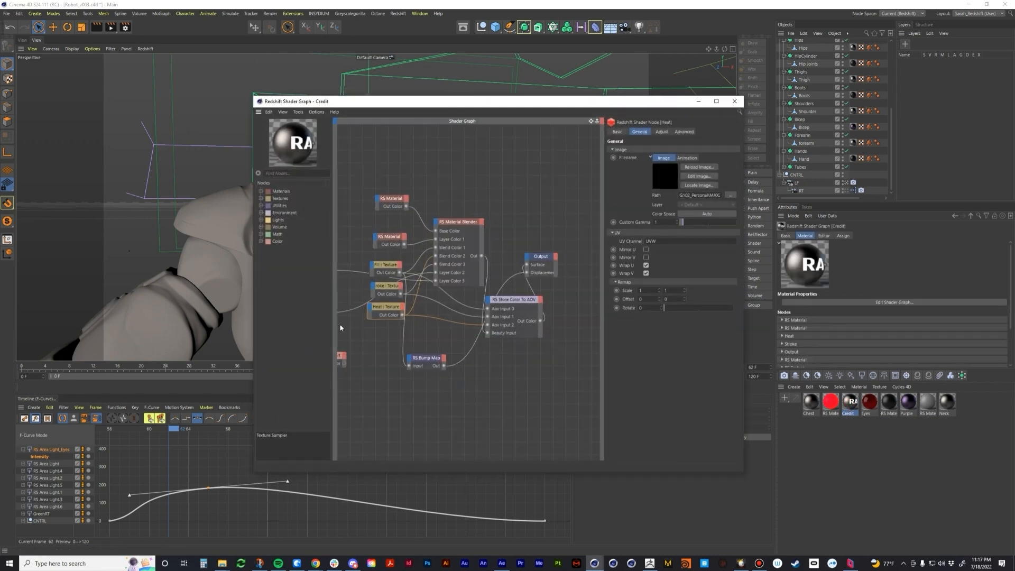
scroll(547, 314, down, 6)
scroll(561, 310, up, 3)
scroll(459, 243, up, 1)
scroll(507, 209, down, 2)
scroll(553, 235, up, 1)
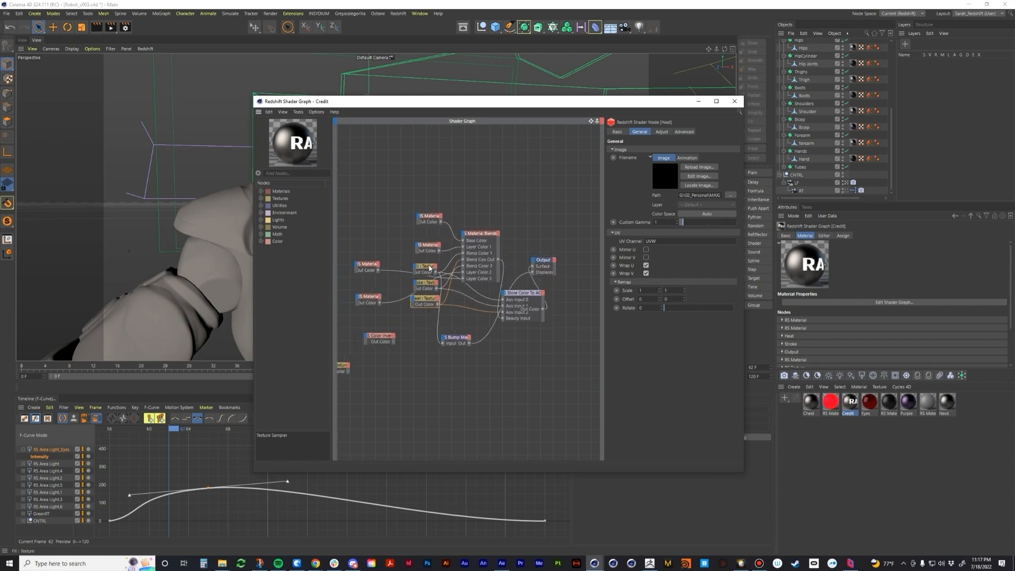
click(428, 270)
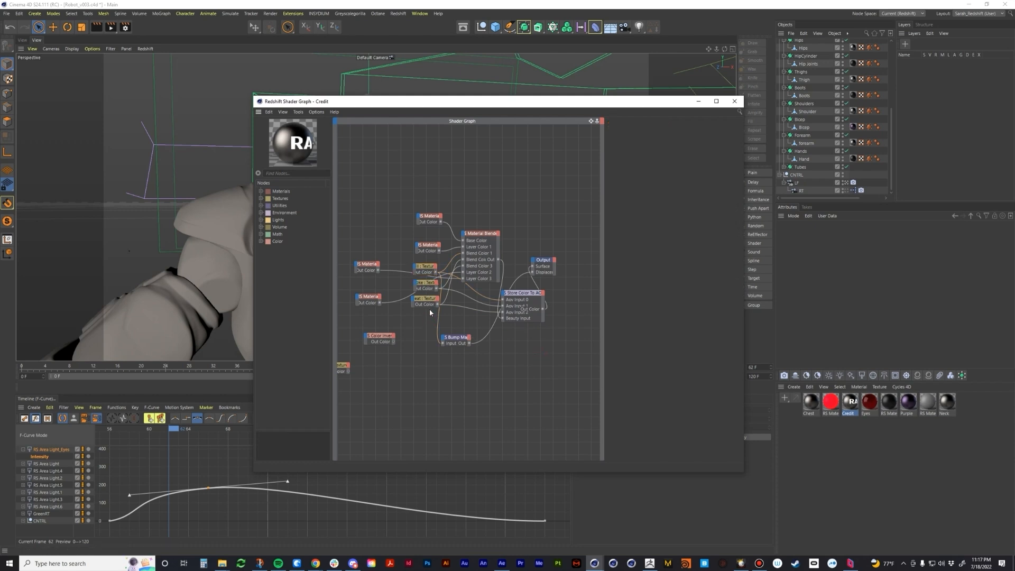
click(425, 271)
Switch to After Effects and preview the animation in the Credit_Fill, Credit_Stroke and Credit_Heat compositions
click(502, 563)
mouse_move(609, 394)
mouse_down()
mouse_move(501, 396)
mouse_move(613, 400)
mouse_up()
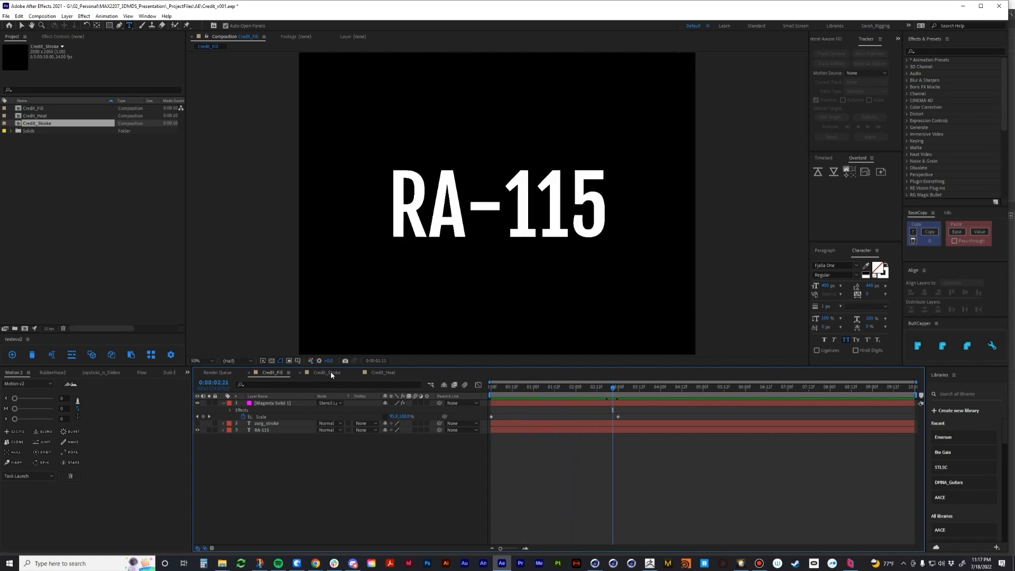
click(328, 373)
mouse_move(504, 392)
mouse_down()
mouse_move(603, 387)
mouse_move(521, 379)
mouse_move(563, 376)
mouse_up()
click(383, 372)
drag(491, 390, 530, 402)
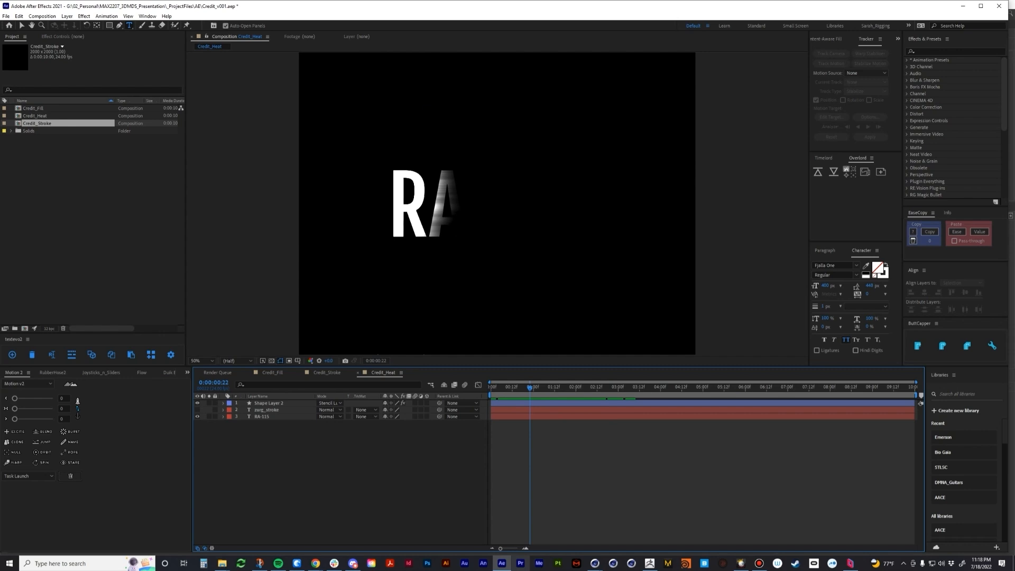
Return to Cinema 4D, inspect the RS Store Color To AOV connections in the Credit shader graph, and close it
click(595, 564)
click(521, 524)
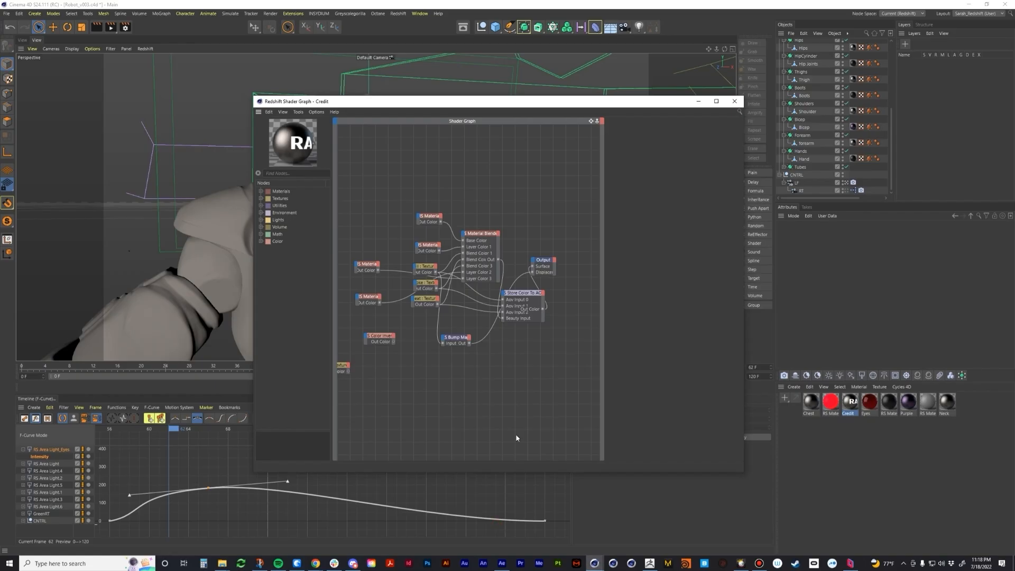
scroll(430, 233, up, 3)
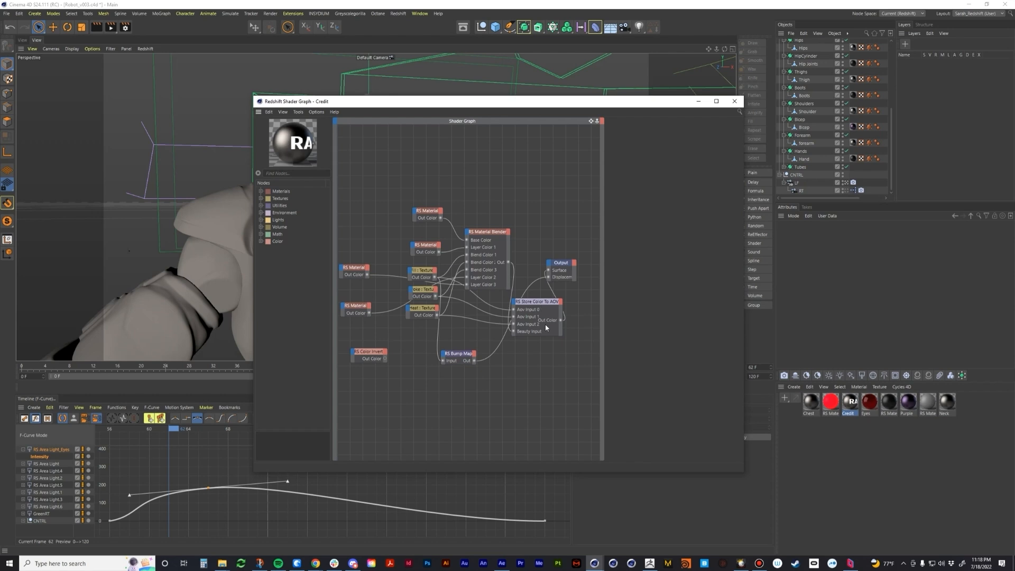
click(735, 101)
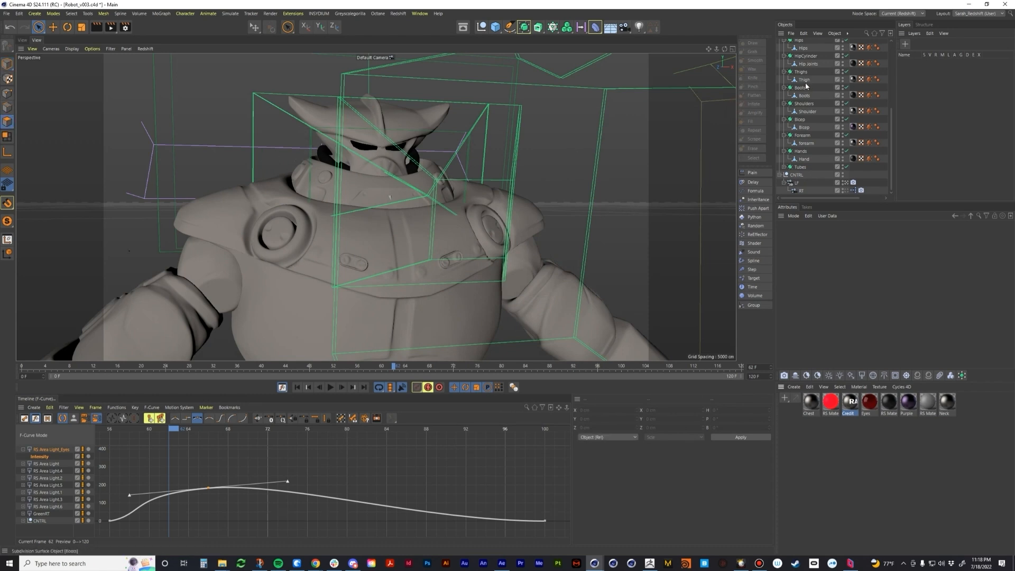
Select the Neck object and brush-select a horizontal strip of polygons across the front of its recessed panel with Live Selection
scroll(807, 86, up, 5)
click(804, 122)
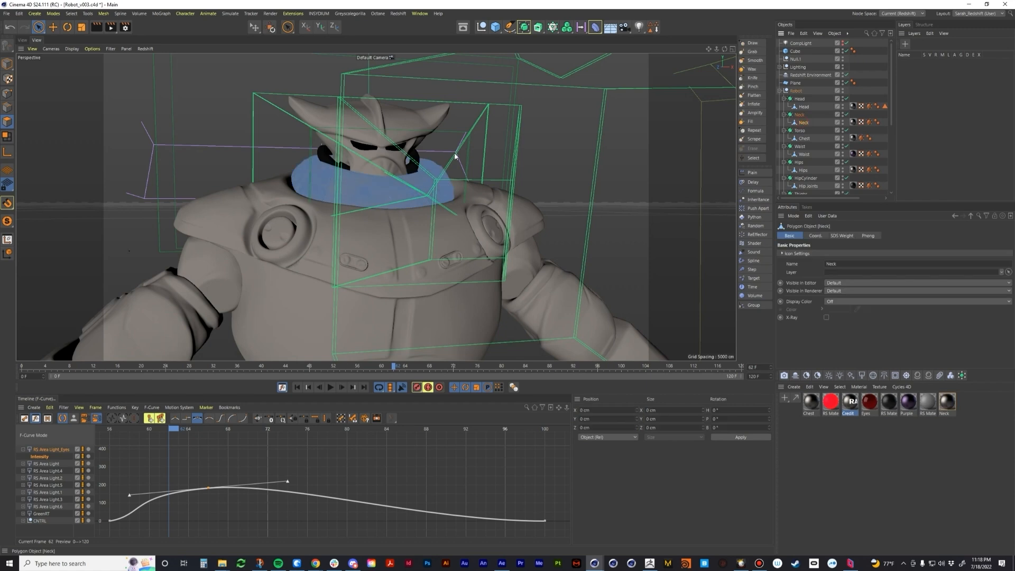
scroll(394, 199, up, 6)
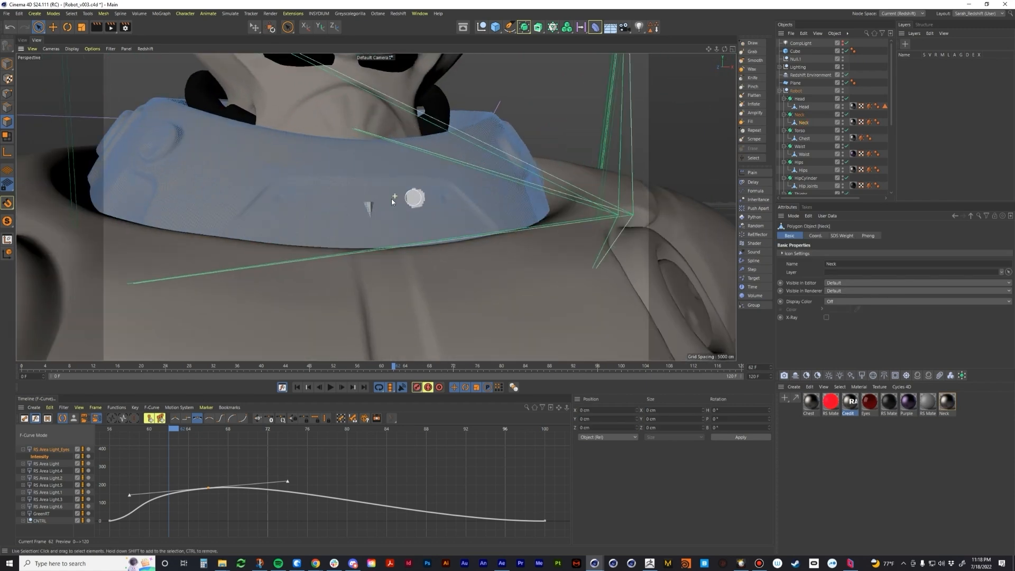
scroll(391, 198, up, 6)
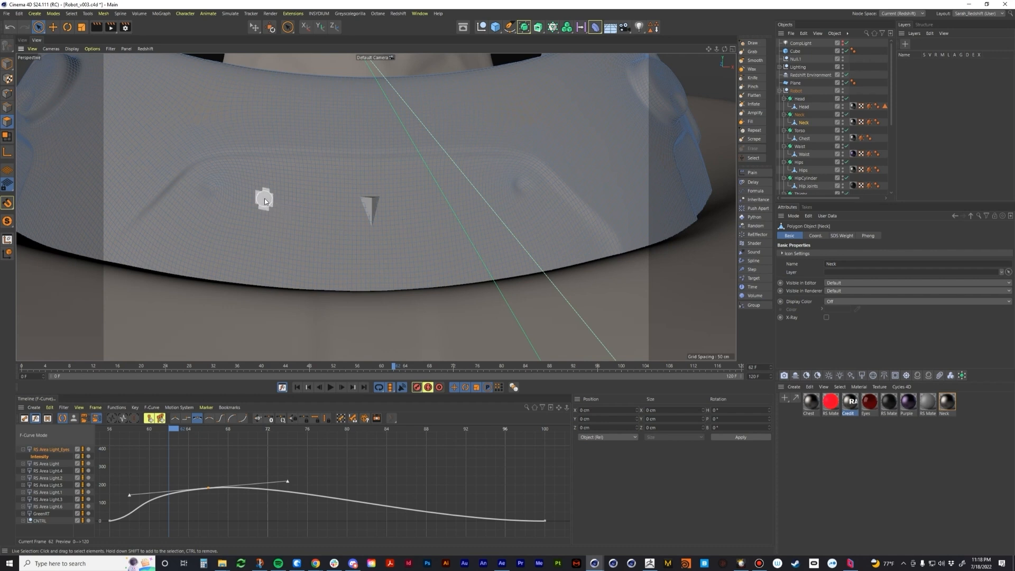
click(263, 197)
mouse_move(392, 202)
mouse_down()
mouse_move(478, 201)
mouse_move(344, 205)
mouse_move(315, 187)
mouse_move(391, 190)
mouse_up()
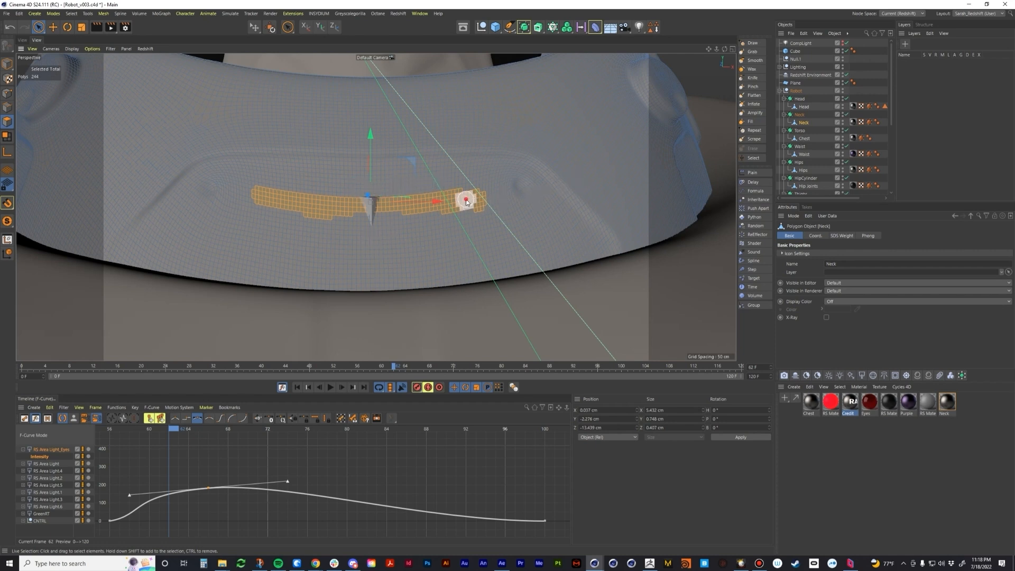
Add side and lower strips of polygons so the selection forms a closed rectangular frame on the neck's front
shift+drag(262, 204, 259, 259)
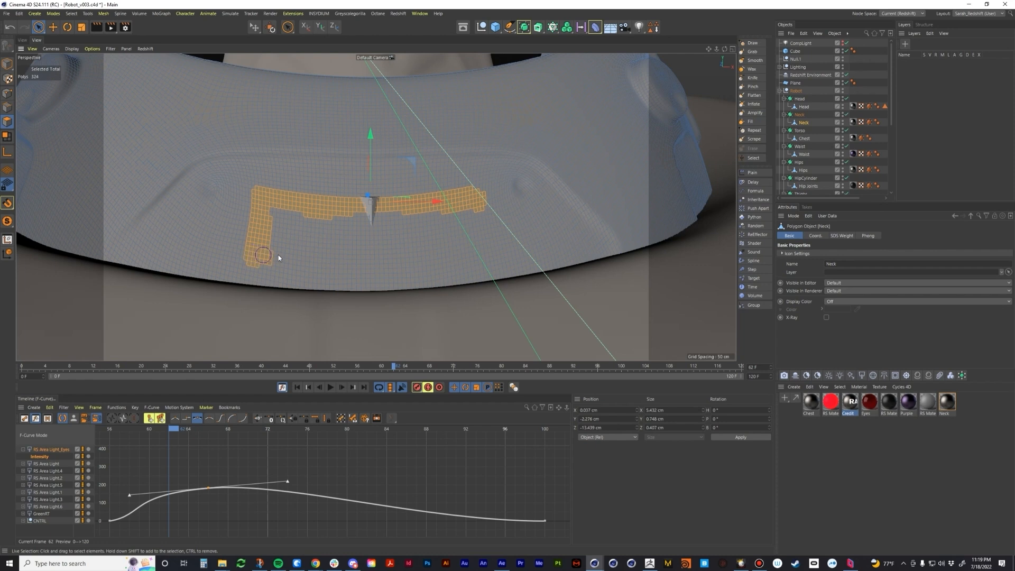
mouse_move(349, 256)
shift+mouse_down()
mouse_move(461, 234)
mouse_move(476, 205)
shift+mouse_up()
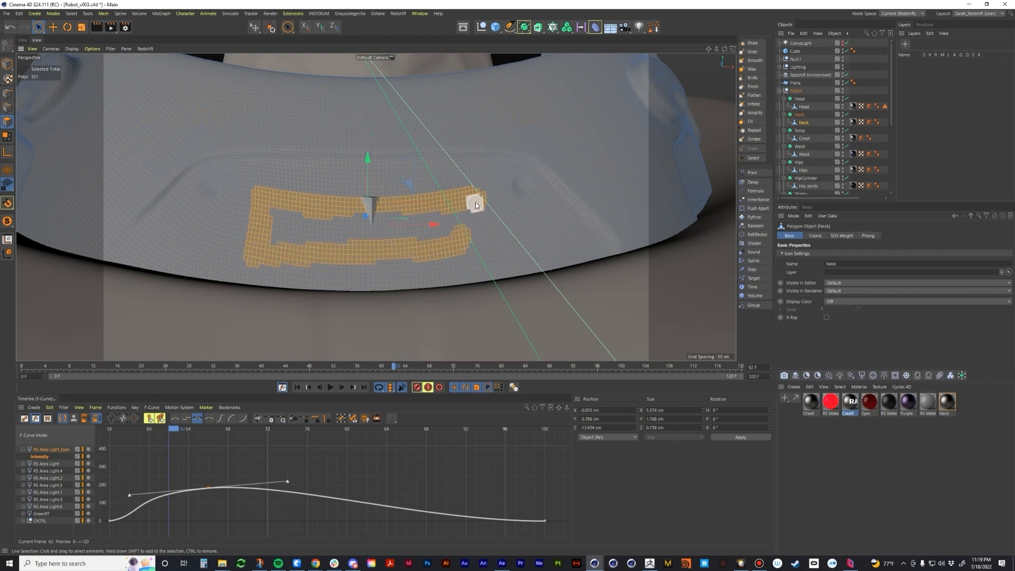
shift+drag(475, 248, 323, 264)
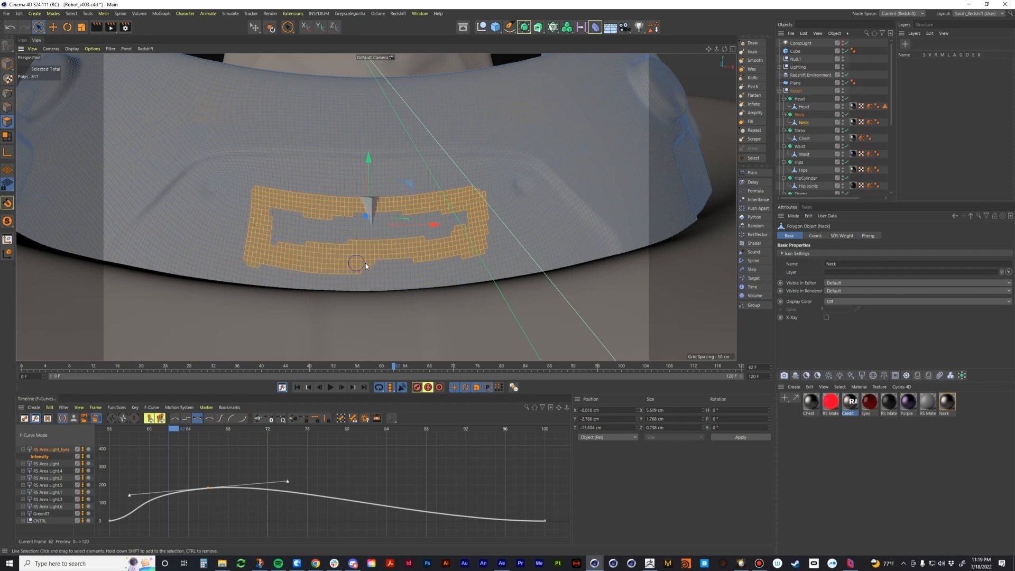
mouse_move(420, 263)
shift+mouse_down()
mouse_move(462, 260)
mouse_move(479, 230)
mouse_move(491, 267)
shift+mouse_up()
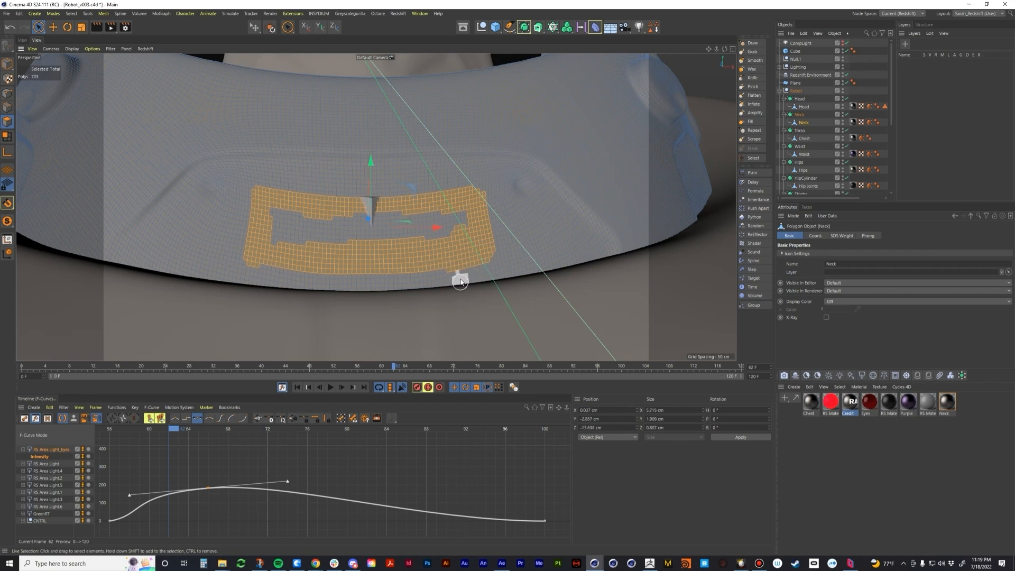
Trim stray polygons from the frame's lower edge, complete its corners and fill in the unselected interior
mouse_move(453, 275)
ctrl+mouse_down()
mouse_move(488, 269)
mouse_move(483, 236)
mouse_move(487, 251)
ctrl+mouse_up()
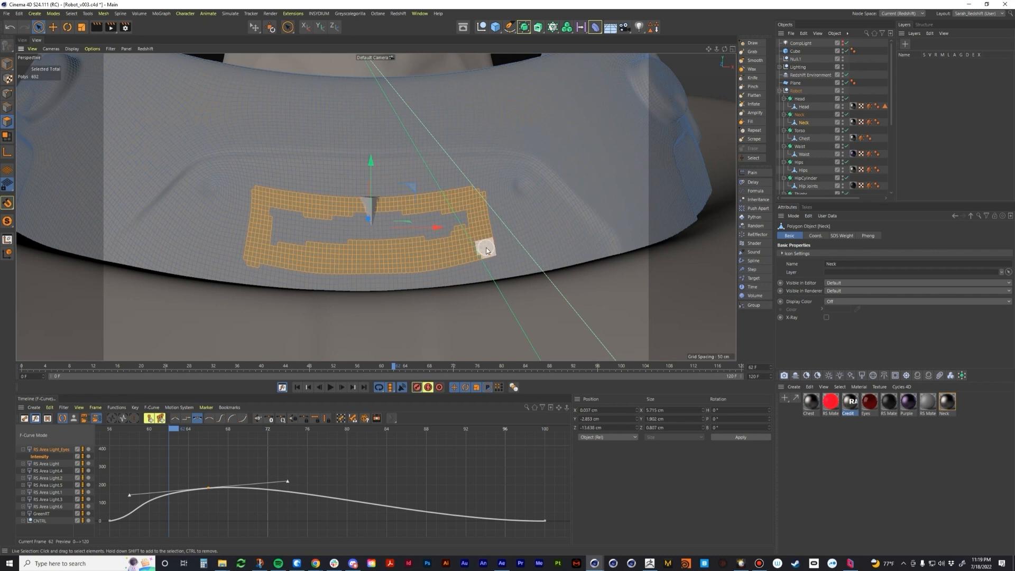
shift+click(487, 248)
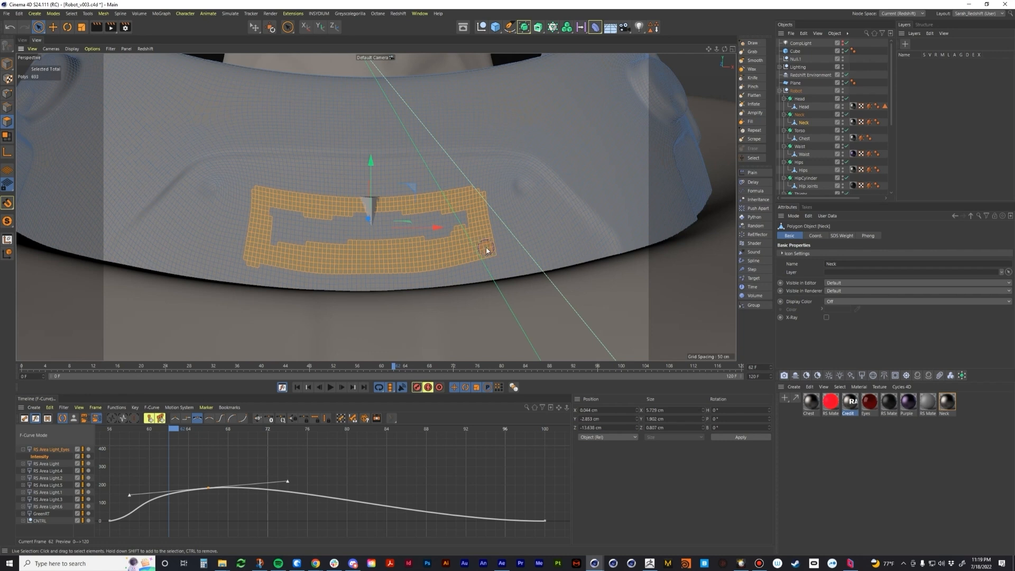
shift+click(478, 195)
mouse_move(303, 242)
shift+mouse_down()
mouse_move(442, 233)
mouse_move(460, 220)
mouse_move(292, 222)
shift+mouse_up()
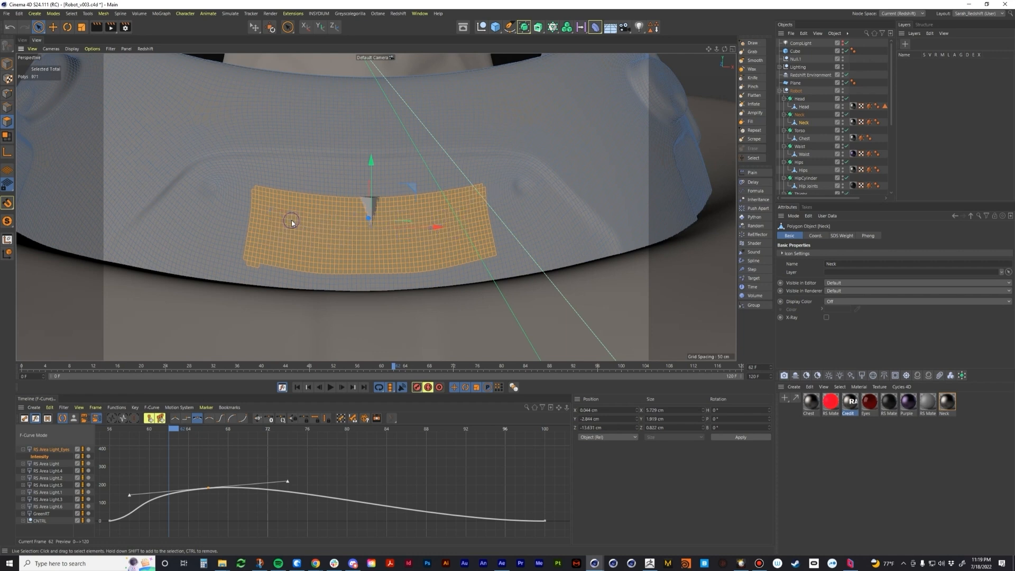
Square off the remaining corners and edges of the rectangular polygon selection on the neck's front
shift+click(255, 276)
ctrl+click(256, 194)
scroll(256, 192, up, 3)
scroll(257, 192, up, 3)
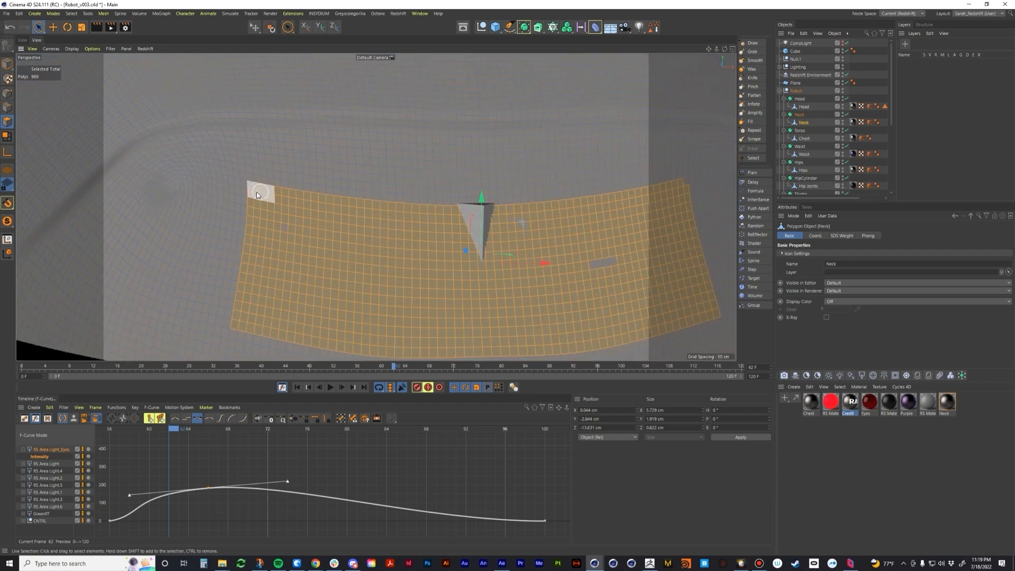
shift+click(258, 192)
scroll(245, 226, down, 2)
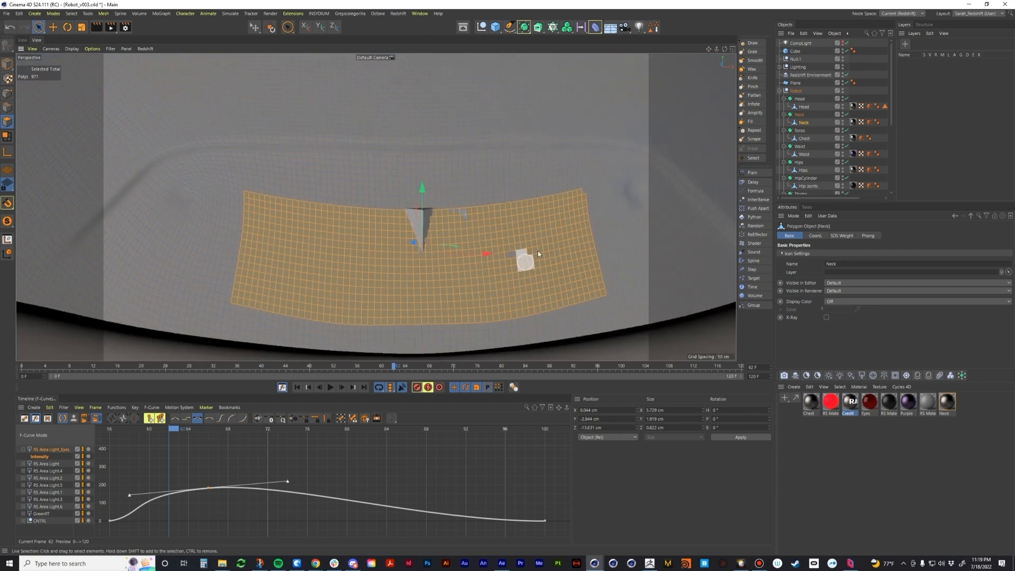
scroll(610, 178, up, 3)
scroll(610, 178, up, 2)
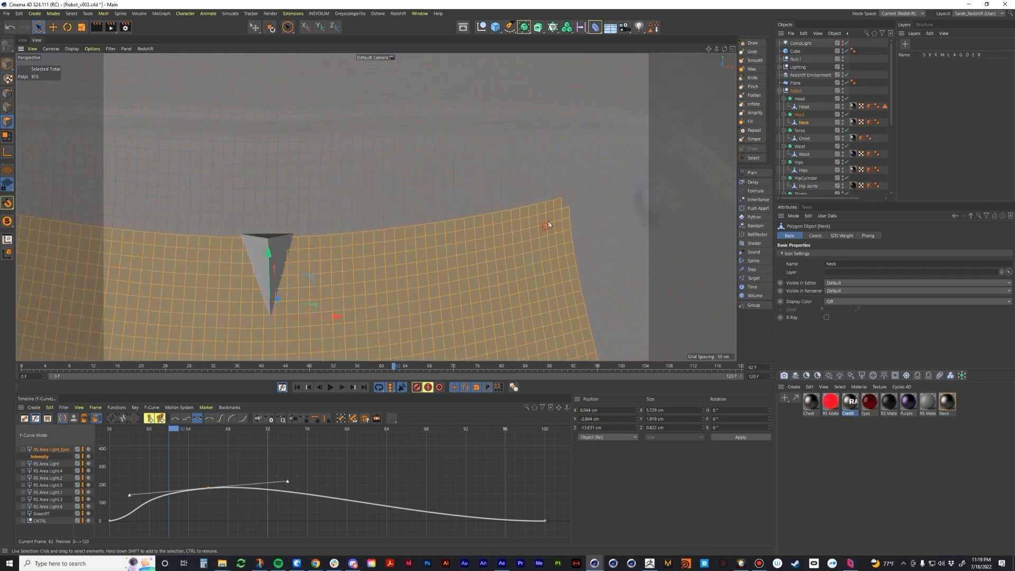
scroll(554, 195, down, 6)
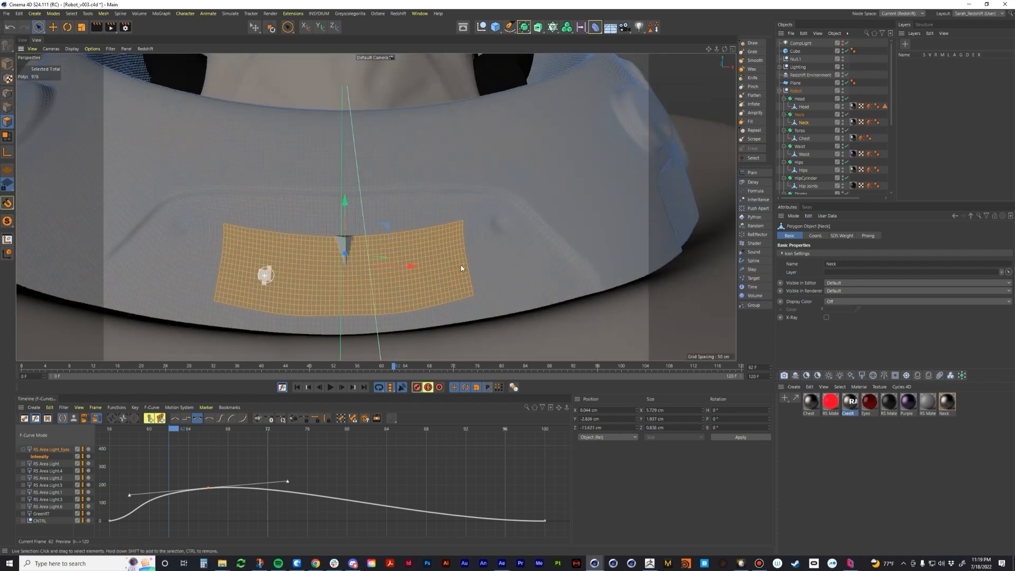
scroll(387, 242, up, 2)
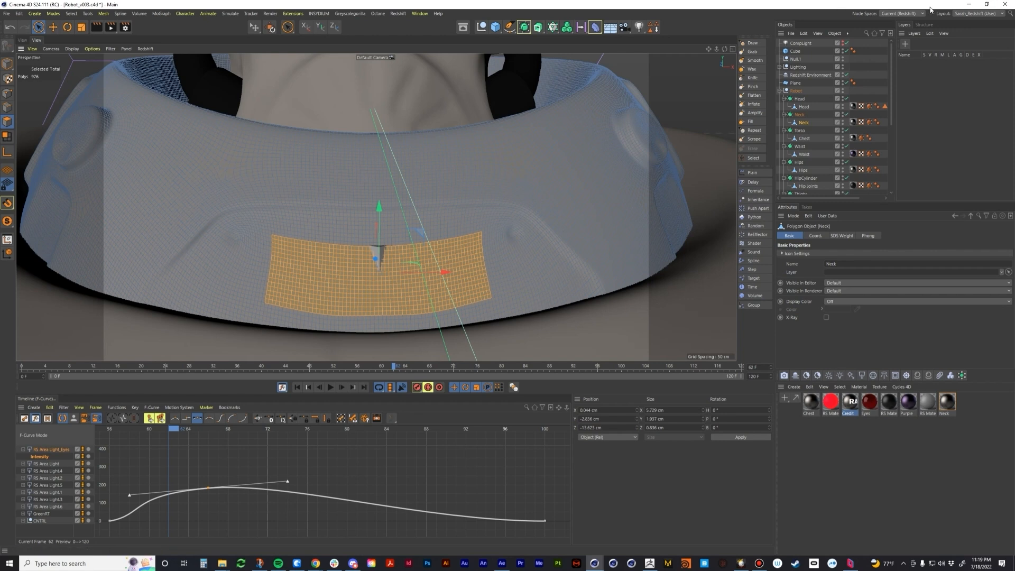
Switch to the BP - UV Edit layout and invert the neck's polygon selection
click(967, 14)
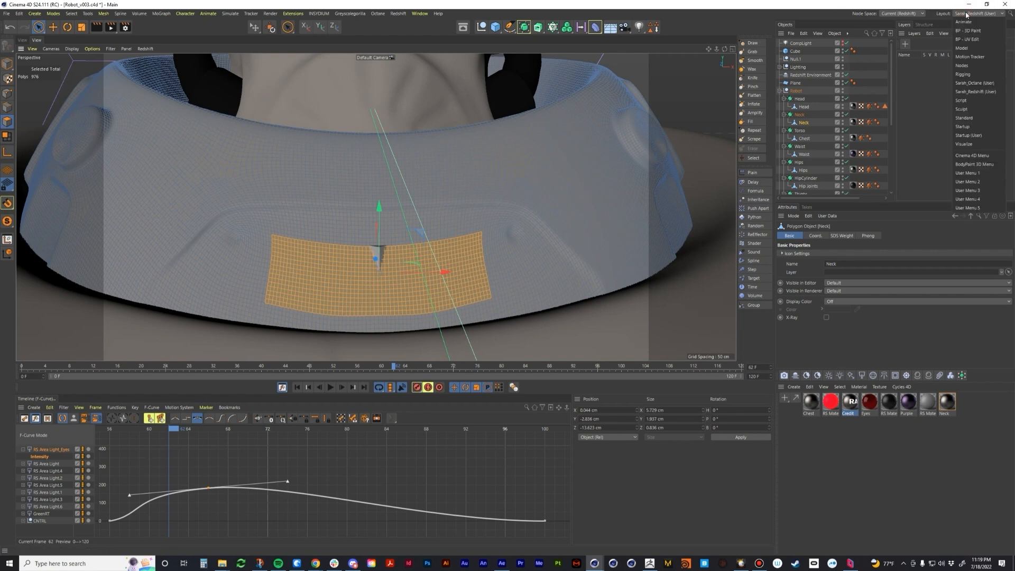
click(976, 92)
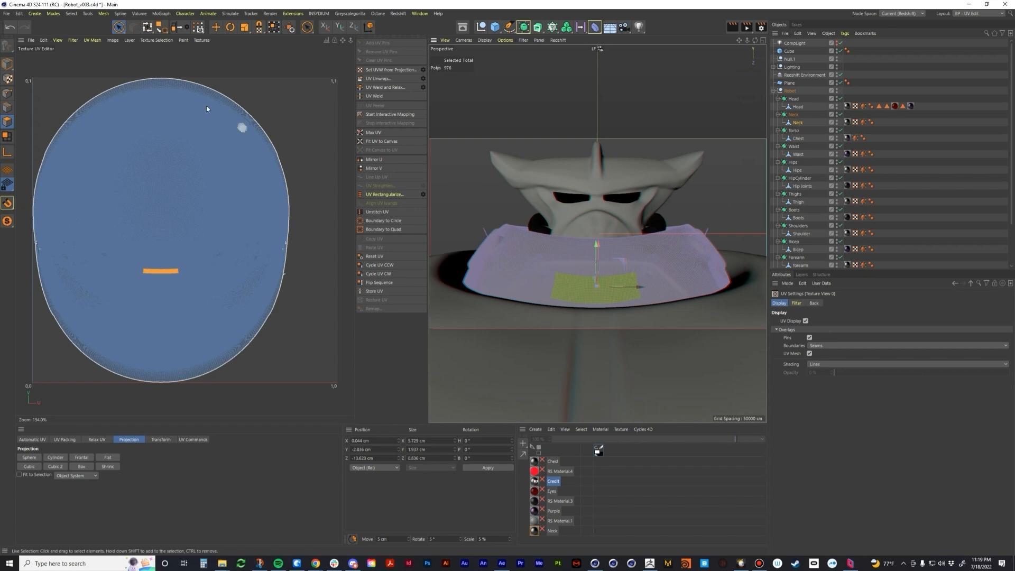
click(121, 13)
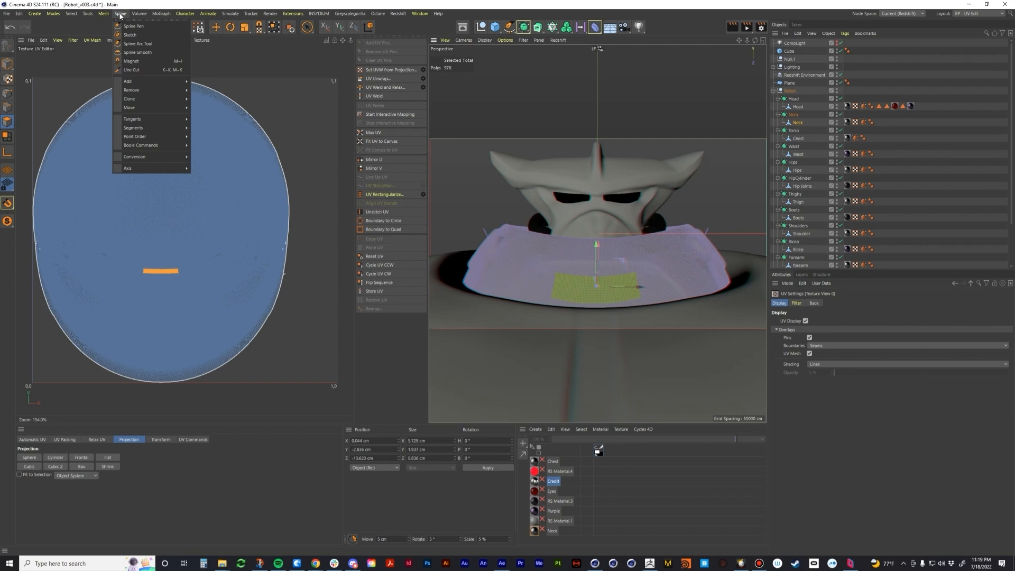
click(121, 15)
click(75, 14)
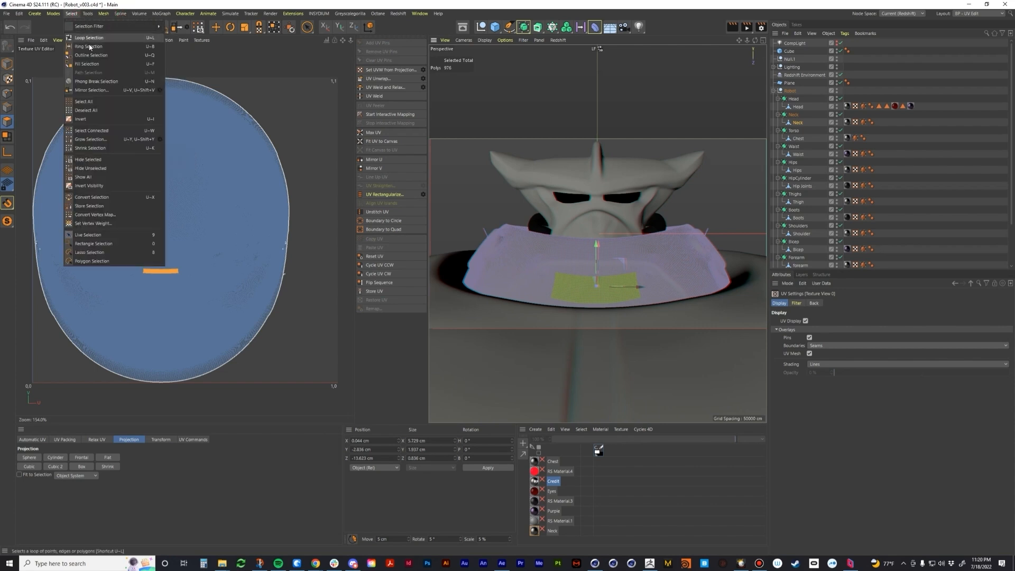
click(95, 118)
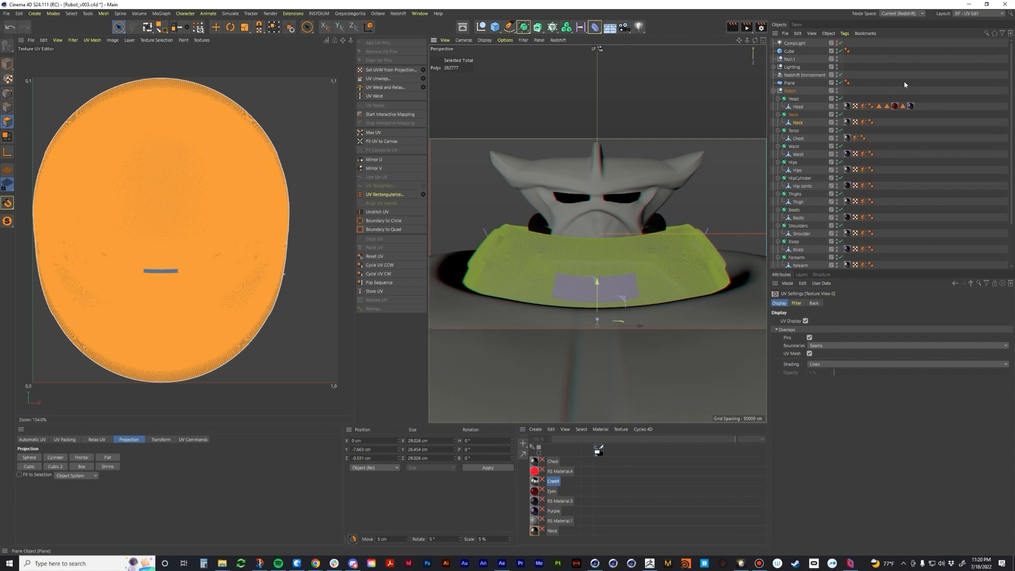
On a copy of the neck's UVW tag, reset the UVs outside the front patch and select the patch's UV island
click(856, 122)
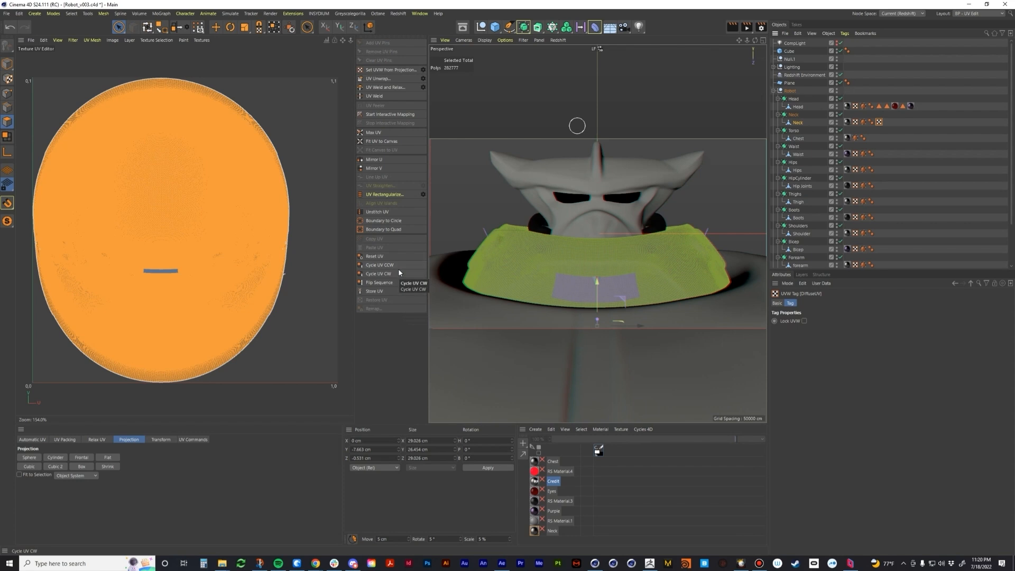
click(382, 256)
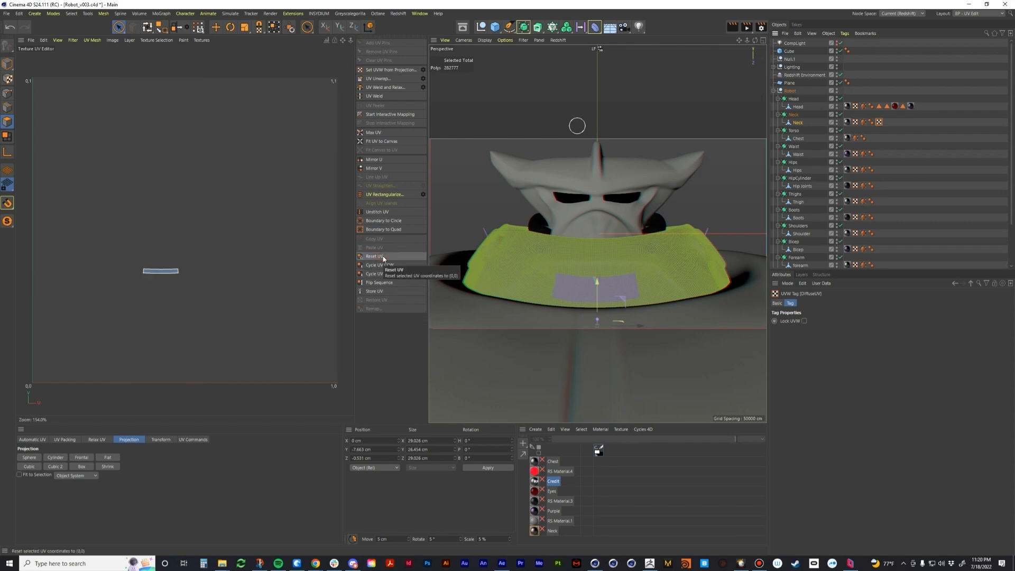
drag(161, 272, 185, 271)
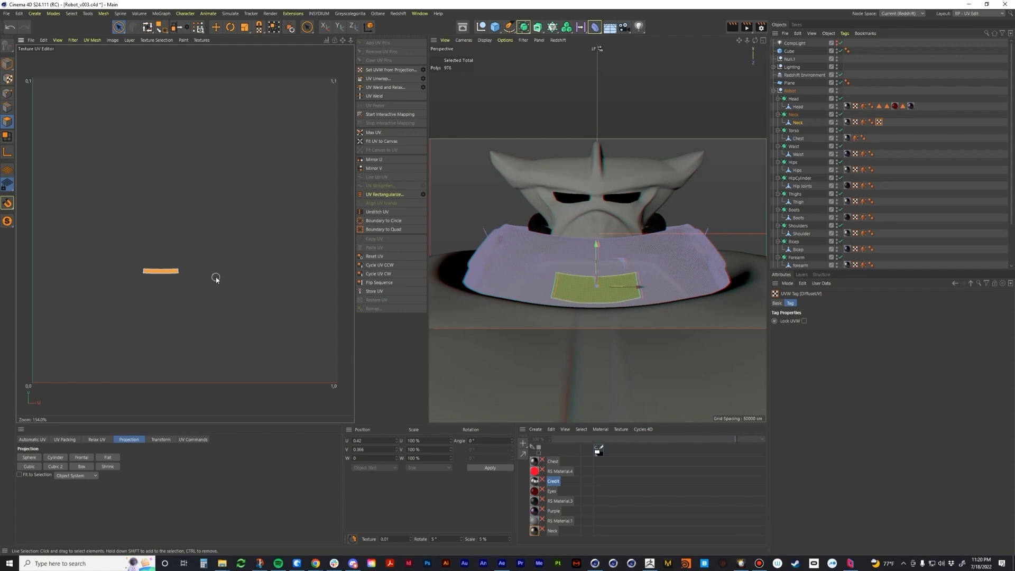
Try to enlarge the patch's UV island across the width of the UV canvas with UV Transform
click(274, 27)
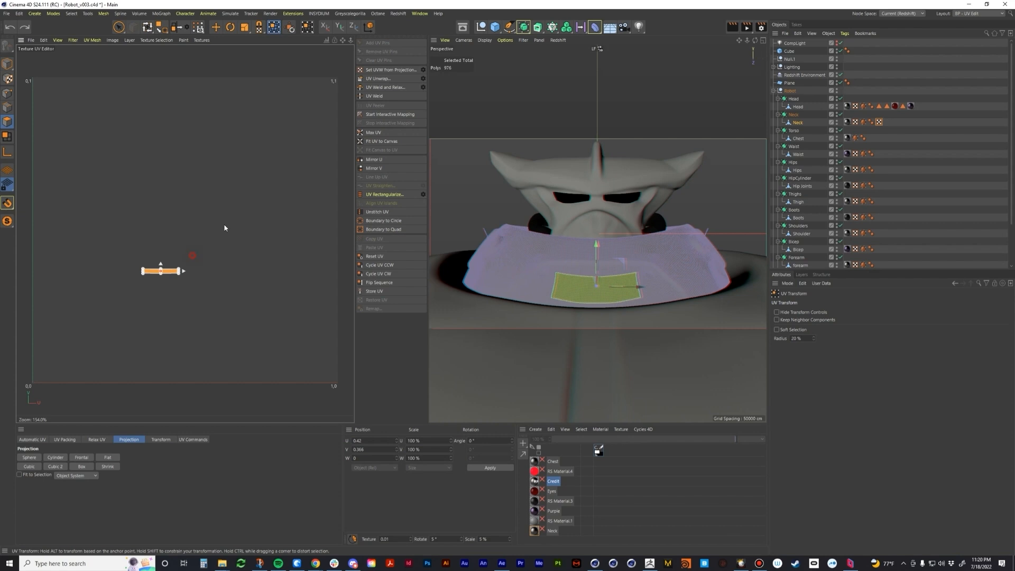
drag(196, 248, 385, 207)
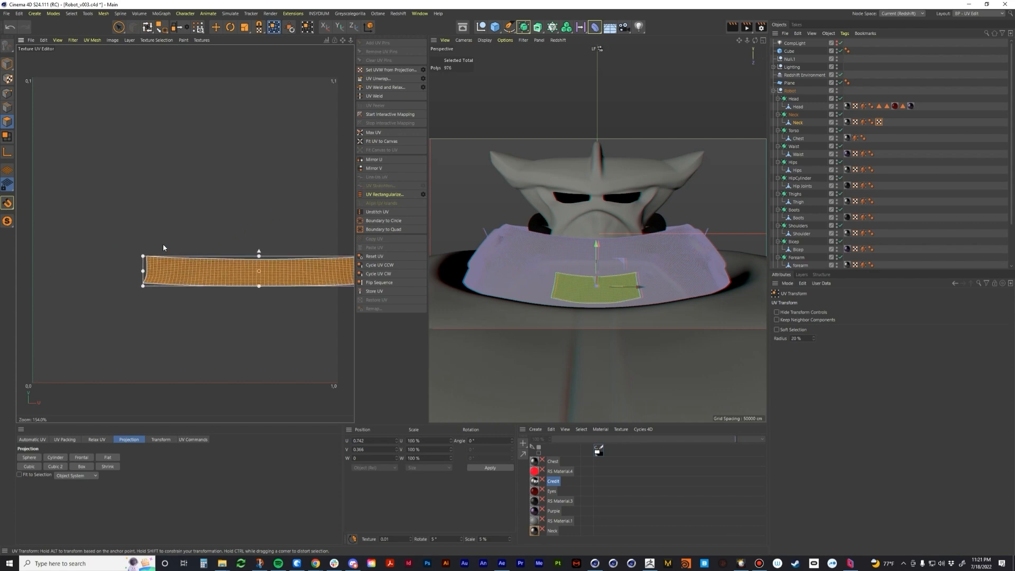
drag(142, 257, 24, 208)
mouse_move(199, 236)
mouse_down()
mouse_move(198, 216)
mouse_move(200, 243)
mouse_up()
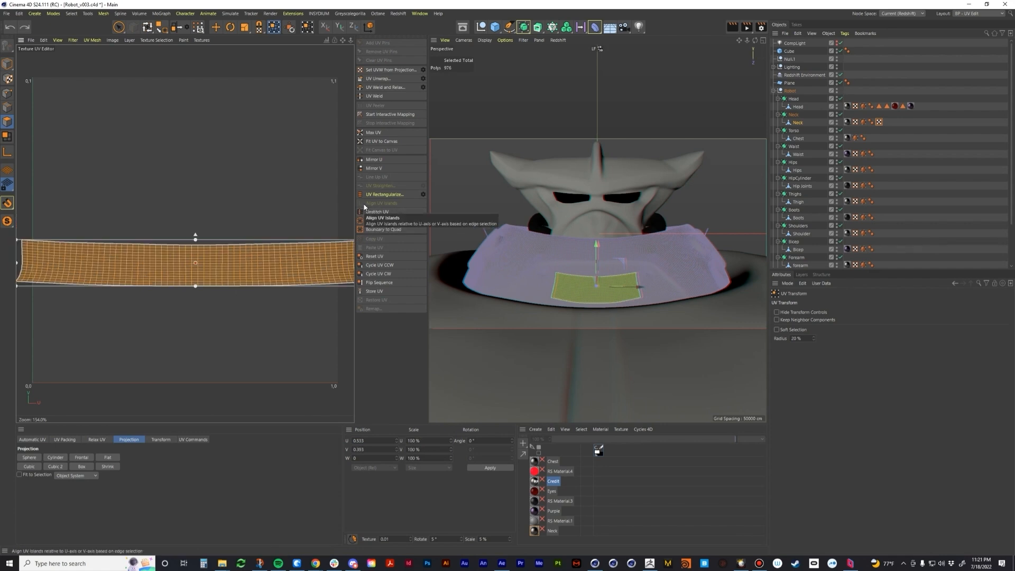
Unwrap the neck patch's UVs, rotate the island 180° and center it on the UV canvas
click(388, 79)
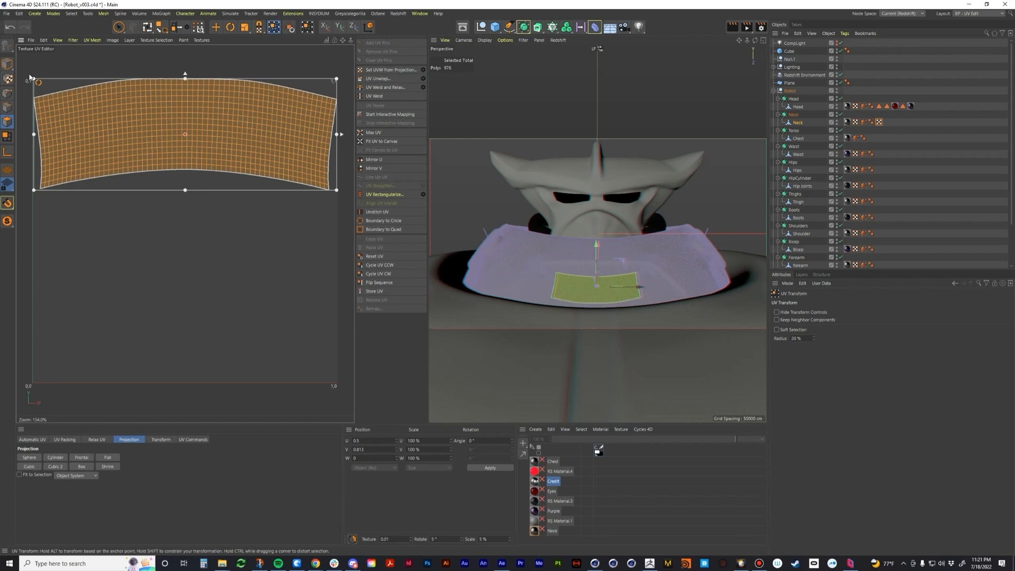
drag(34, 80, 250, 252)
drag(249, 267, 230, 265)
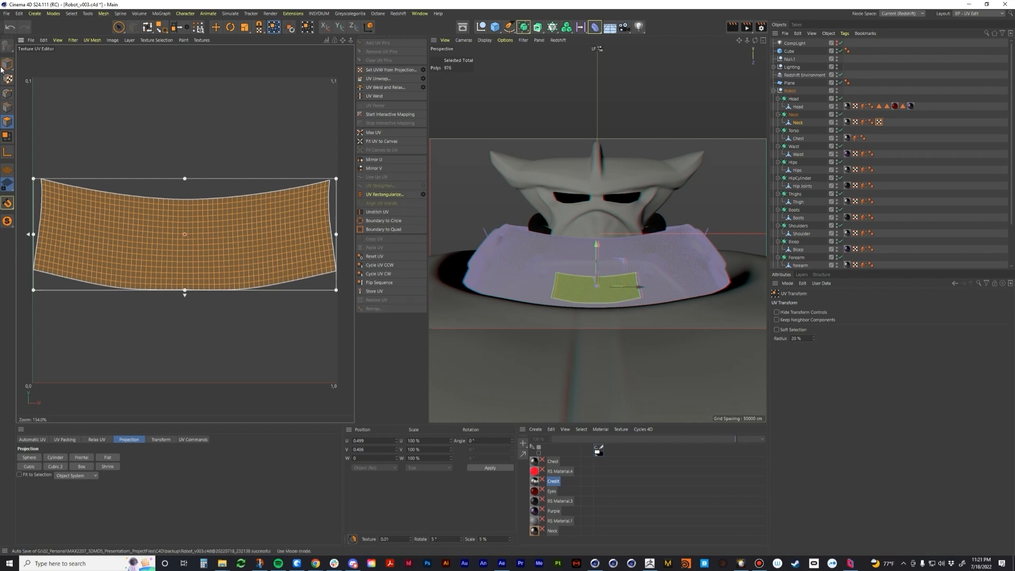
Rename the neck's duplicated UVW tag to Credit
click(880, 122)
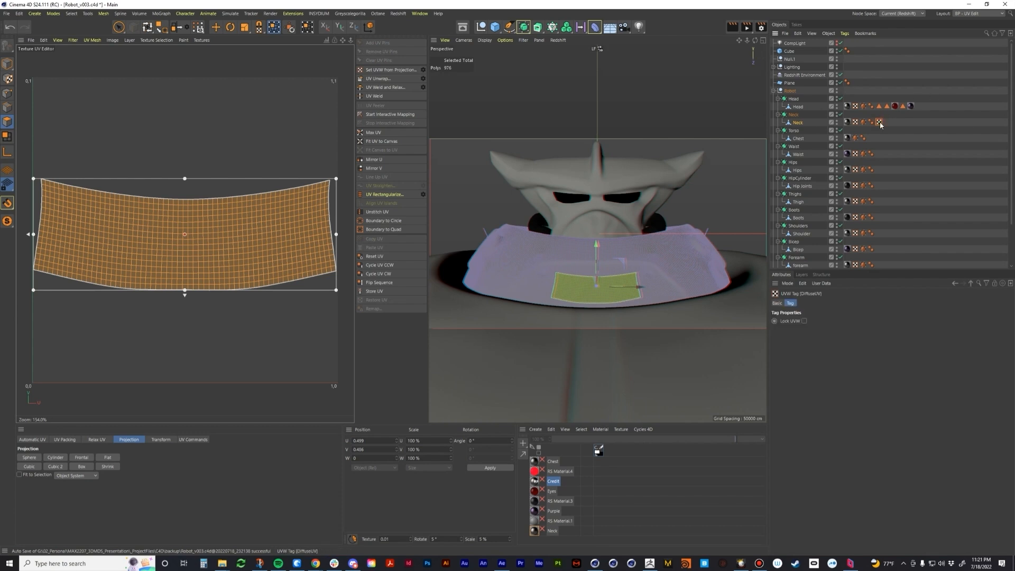
click(777, 303)
click(831, 331)
key(ctrl+a)
text(Credit)
key(Return)
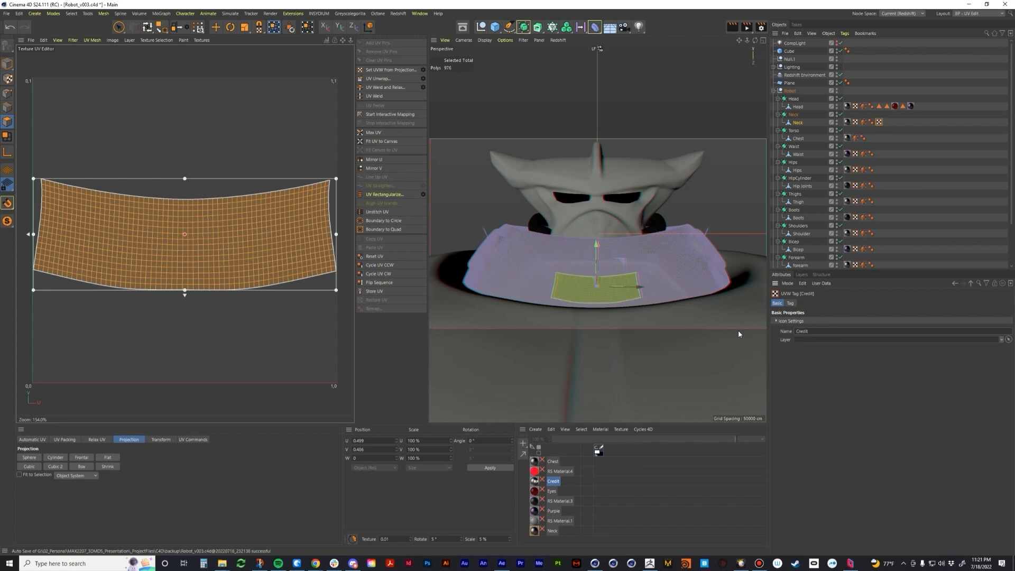
Select the neck's Credit UVW tag and switch to the custom Redshift user layout
click(856, 123)
click(879, 122)
click(979, 15)
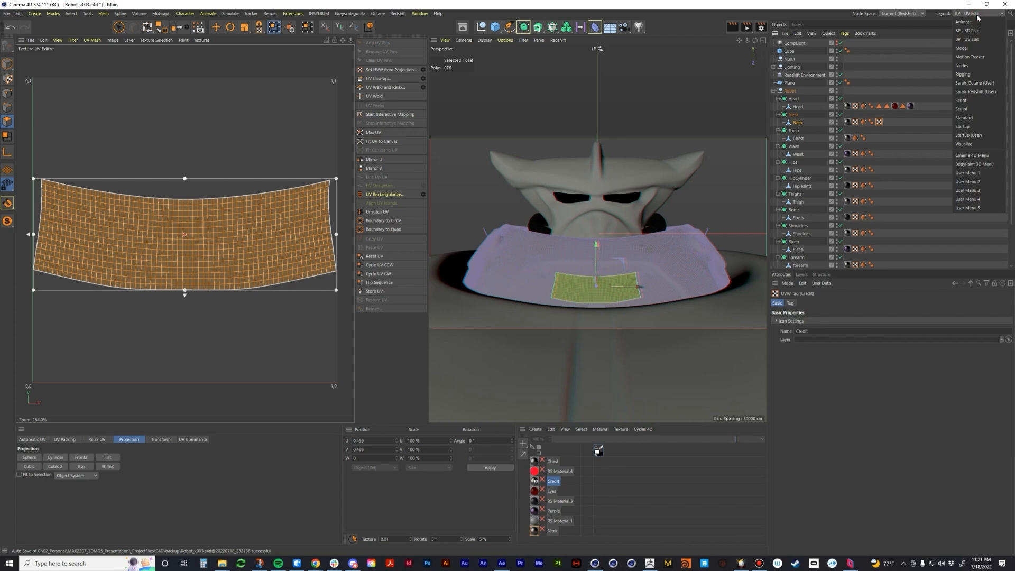
click(976, 92)
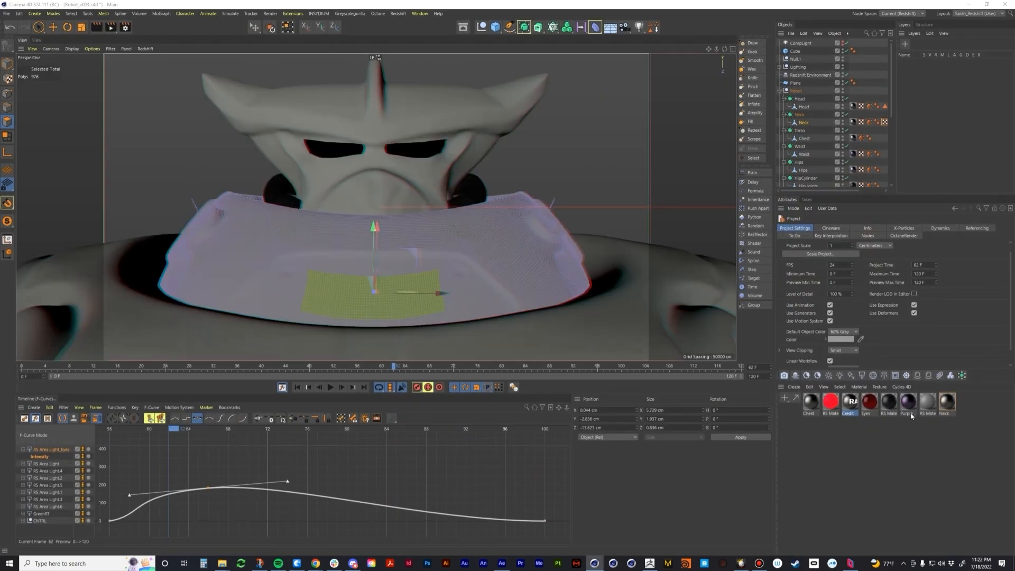
Open the Credit material's shader graph and assign the Credit UVW tag as the Fill texture's UV channel
double_click(849, 403)
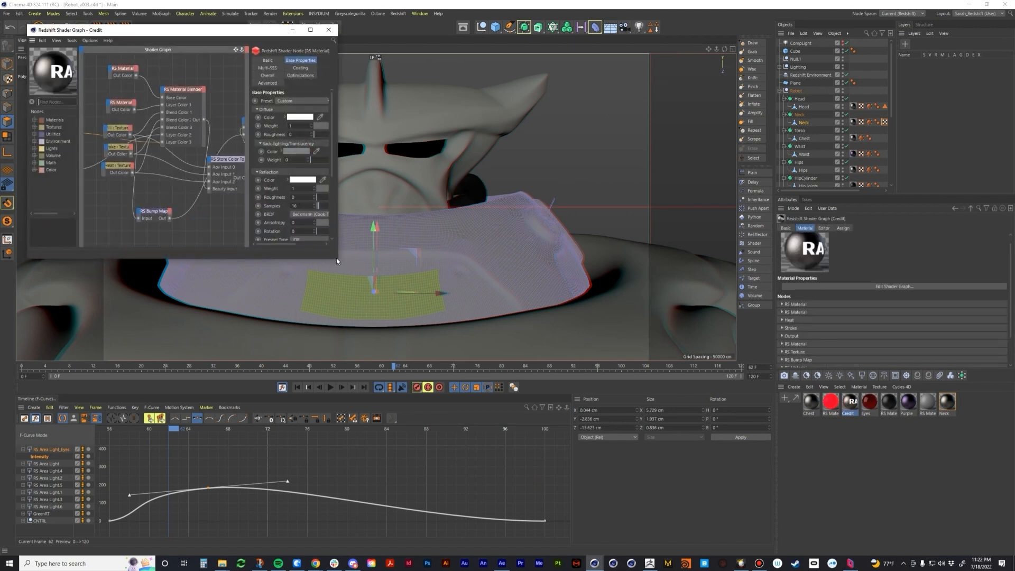
drag(335, 258, 522, 397)
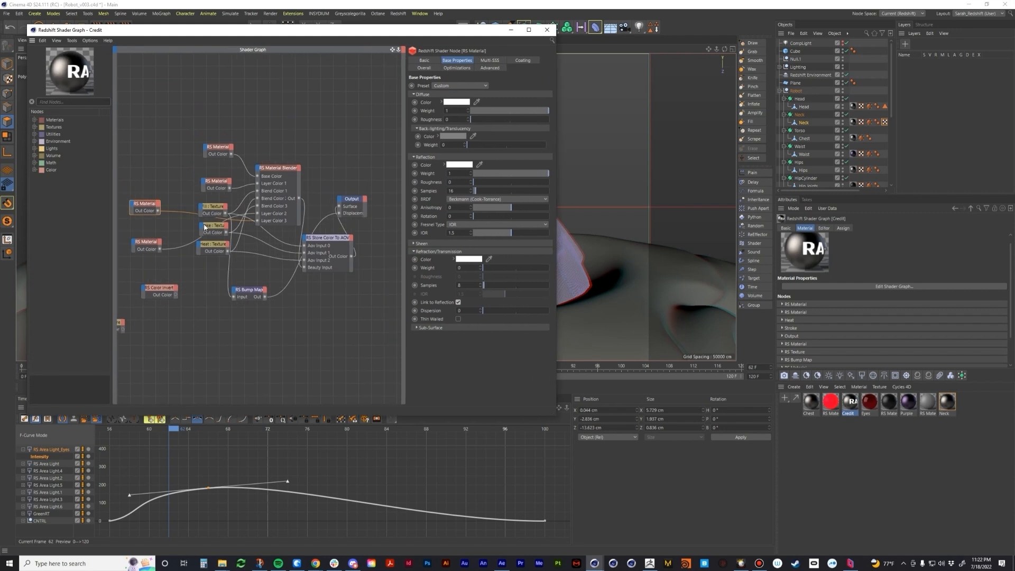
click(213, 206)
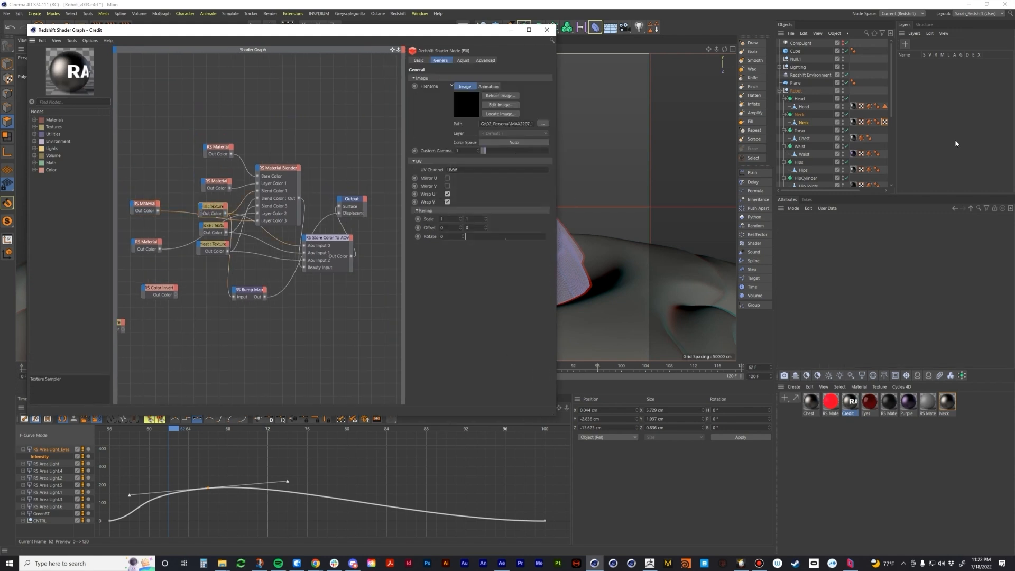
drag(885, 122, 458, 171)
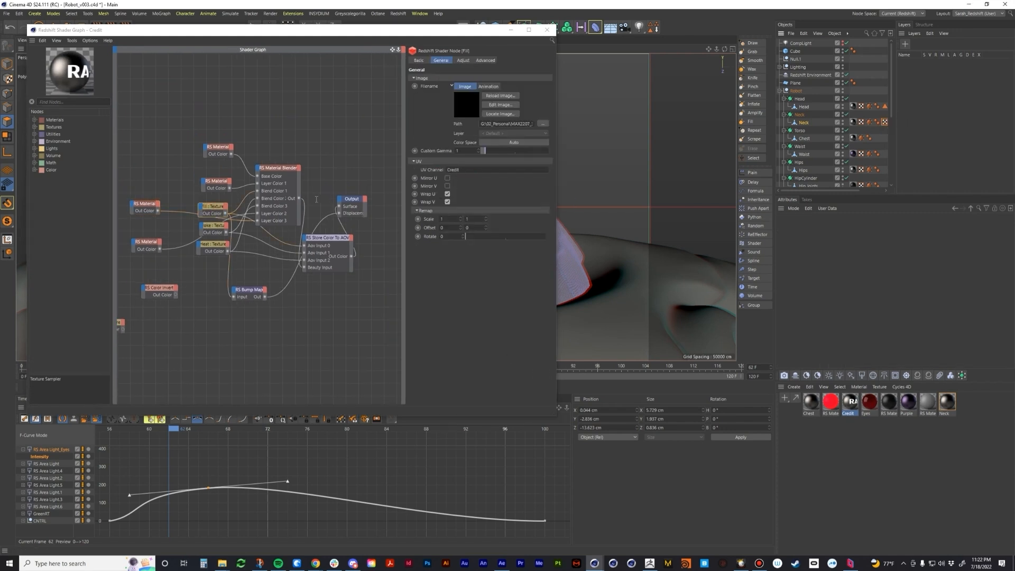
Assign the Credit UV channel to the Stroke and Heat textures and minimize the shader graph
click(215, 231)
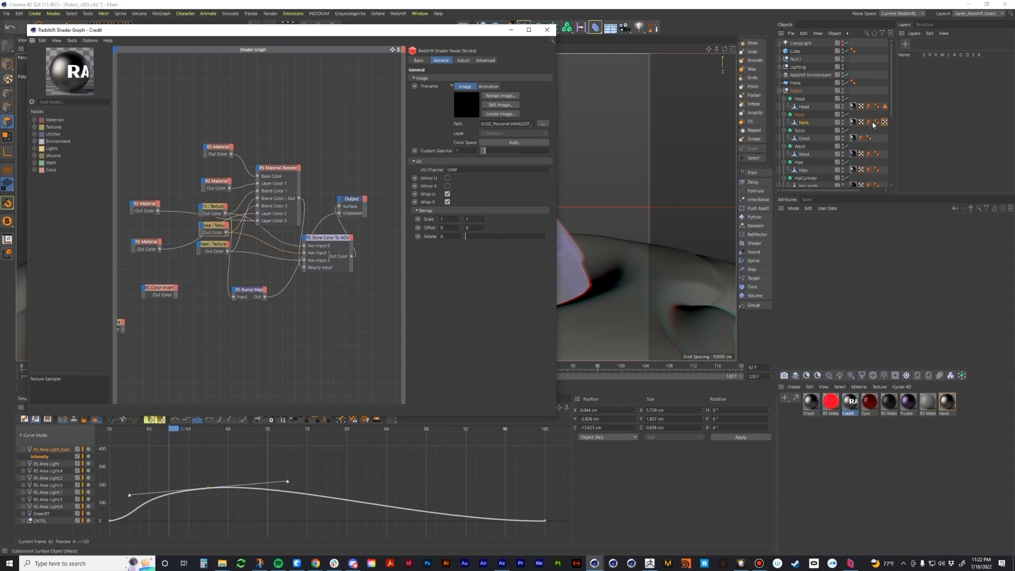
drag(888, 124, 476, 177)
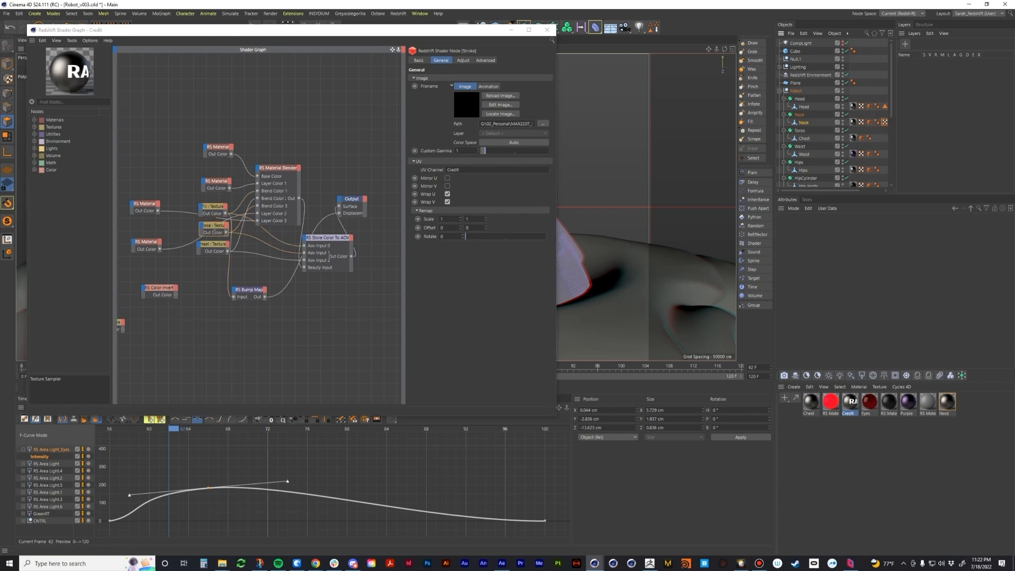
click(221, 248)
drag(885, 122, 452, 170)
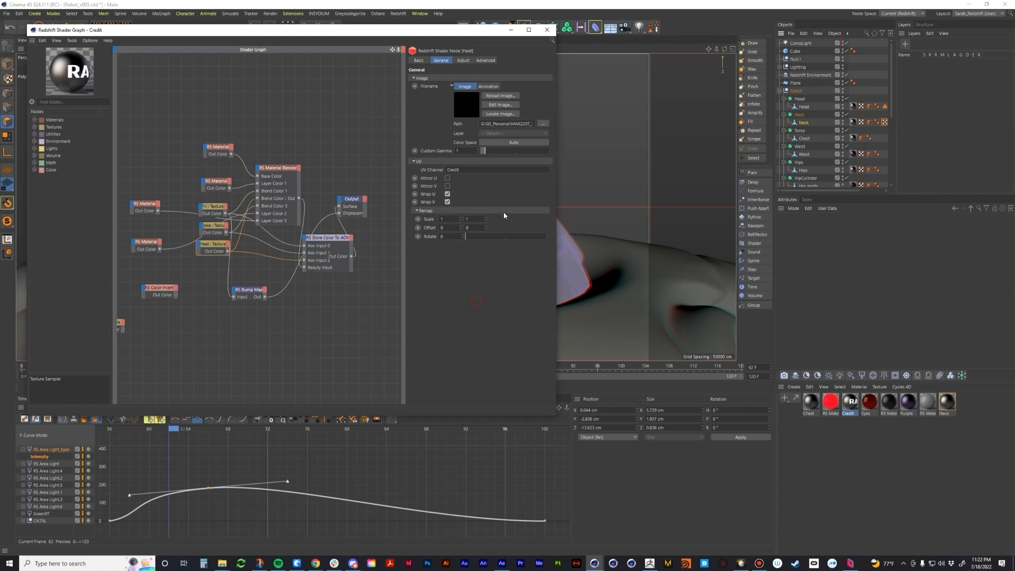
click(510, 30)
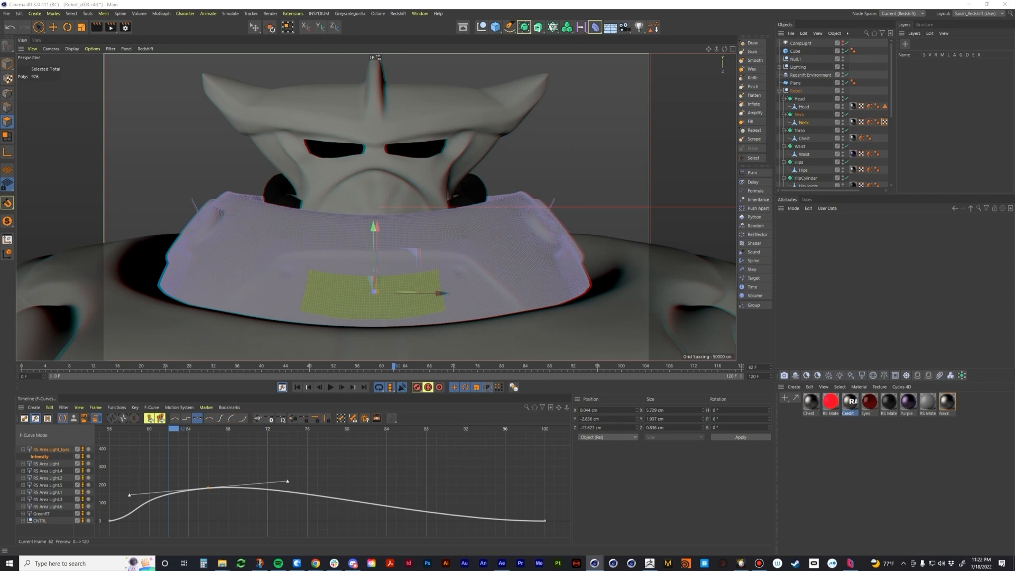
Reposition and enlarge the Redshift RenderView, and apply the Credit material to the Neck object
drag(382, 134, 403, 87)
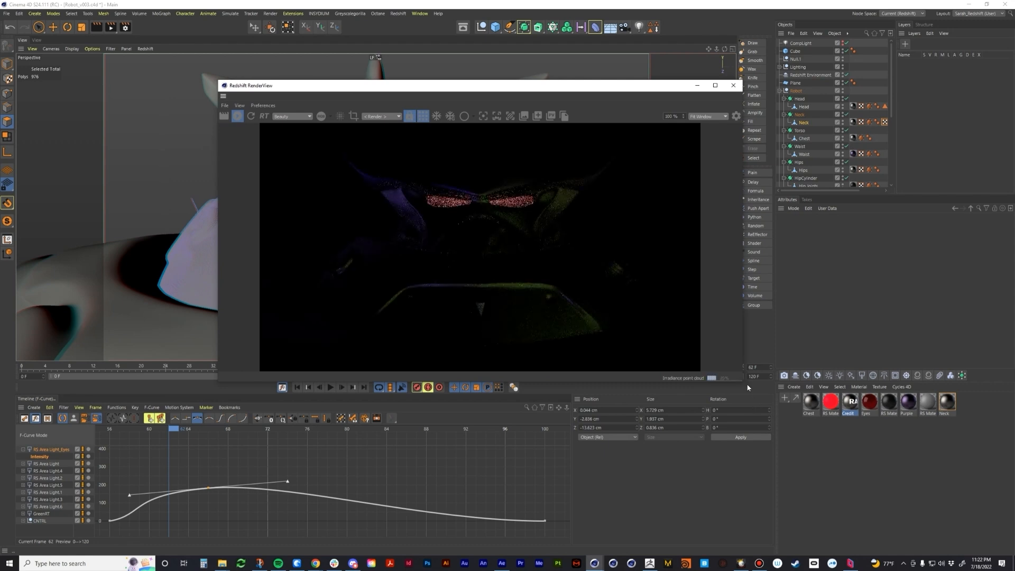
drag(742, 380, 776, 473)
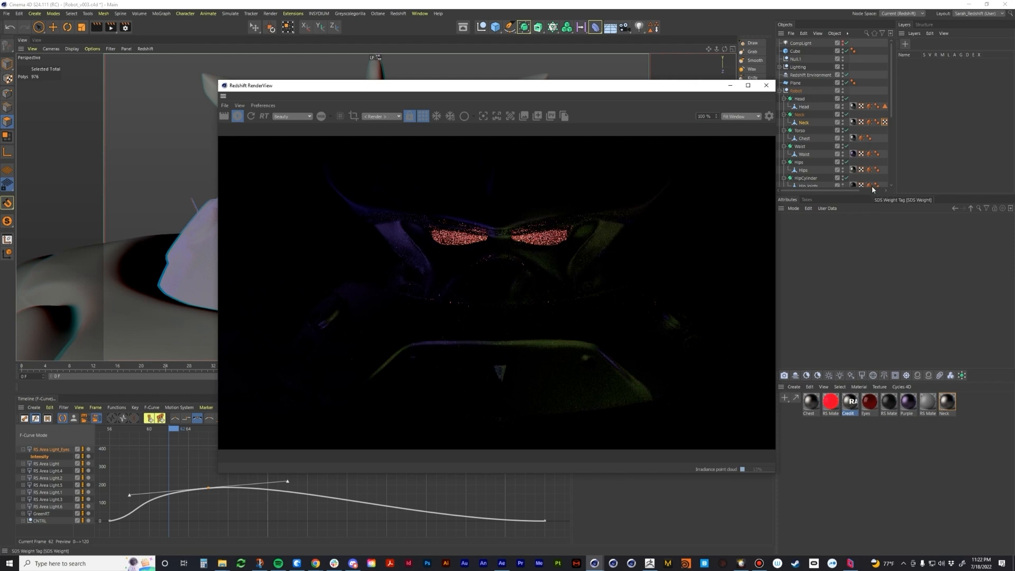
drag(850, 403, 804, 123)
drag(820, 190, 871, 188)
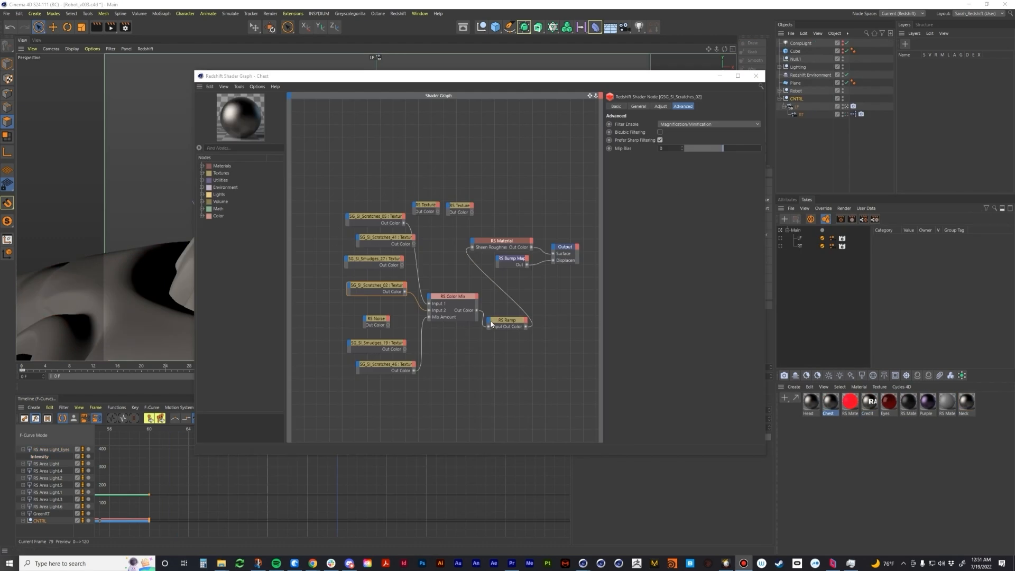
In the Chest shader graph, move unconnected texture and noise nodes aside and line up the three Scratches textures feeding RS Color Mix
drag(389, 241, 341, 189)
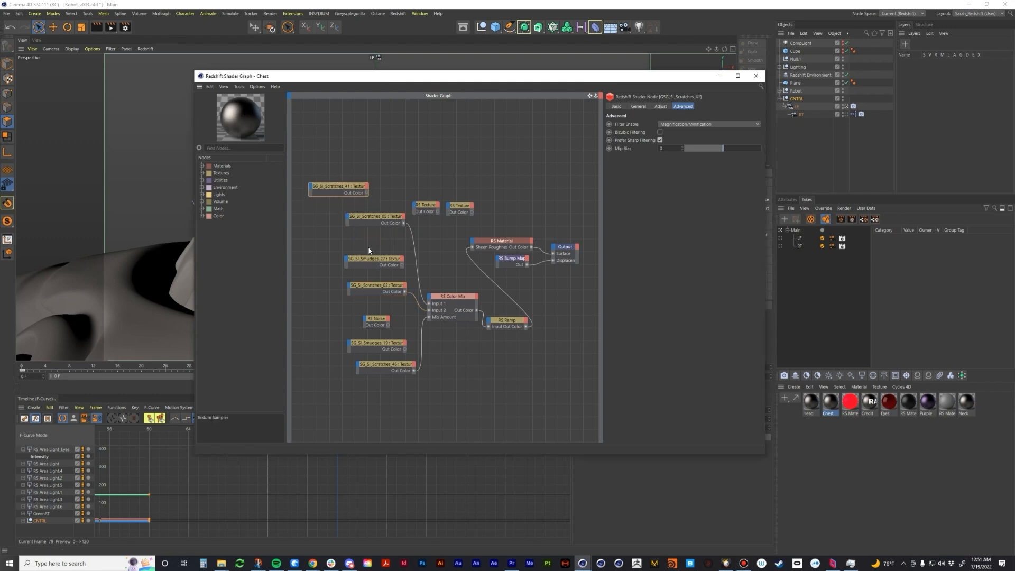
drag(373, 257, 329, 158)
drag(378, 221, 371, 283)
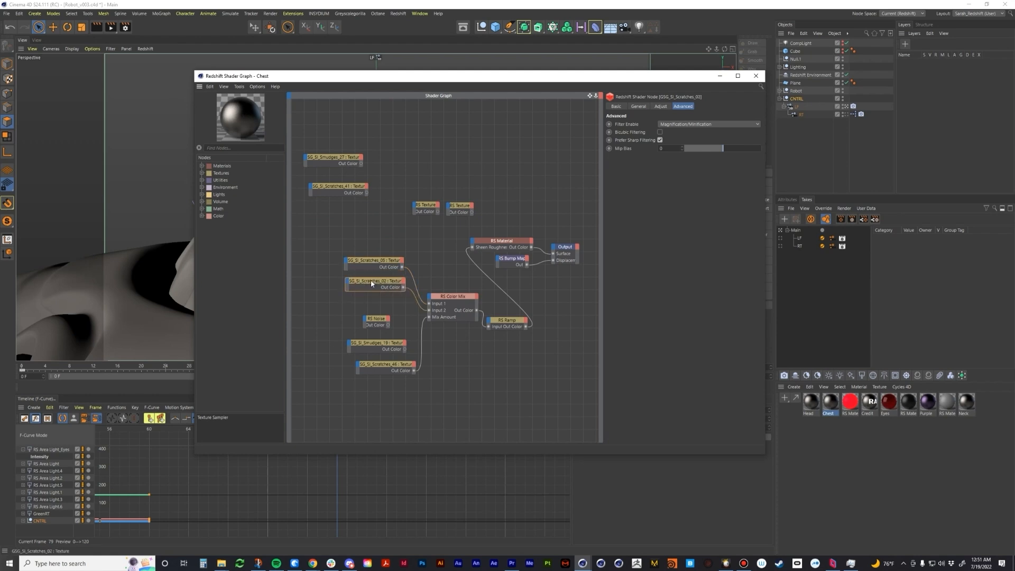
drag(380, 320, 332, 247)
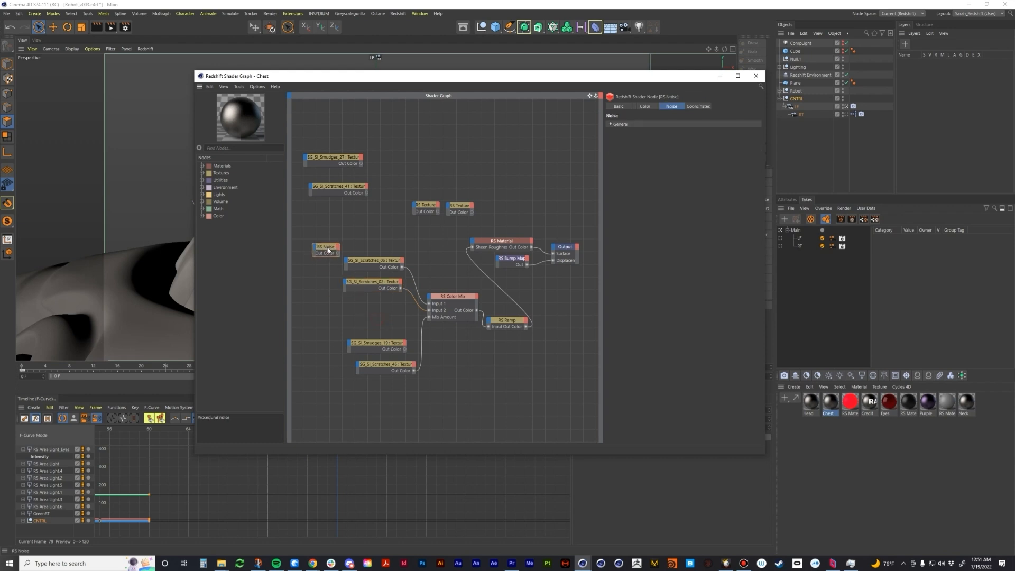
drag(370, 348, 319, 234)
click(396, 368)
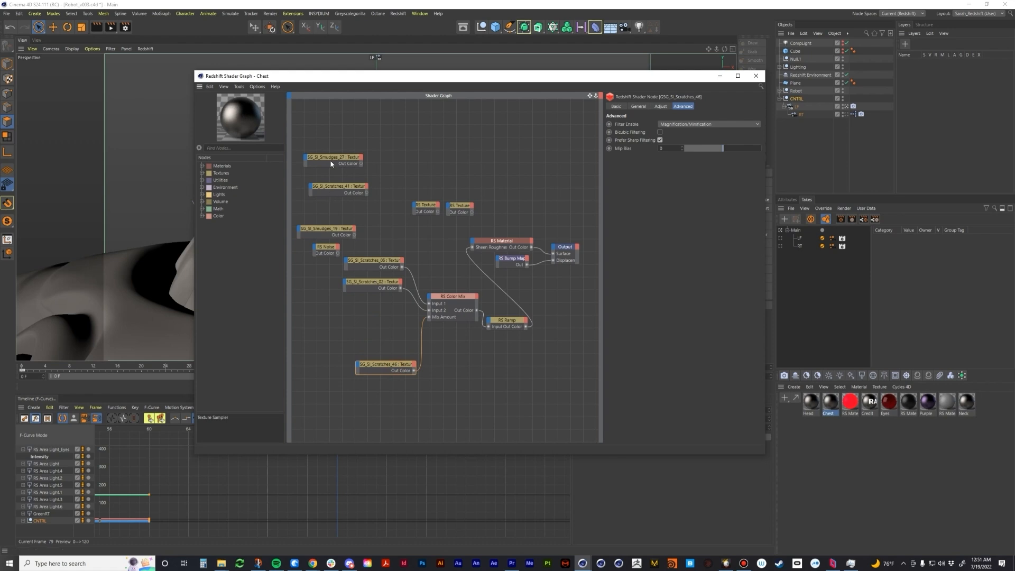
drag(333, 236, 338, 217)
drag(396, 365, 427, 317)
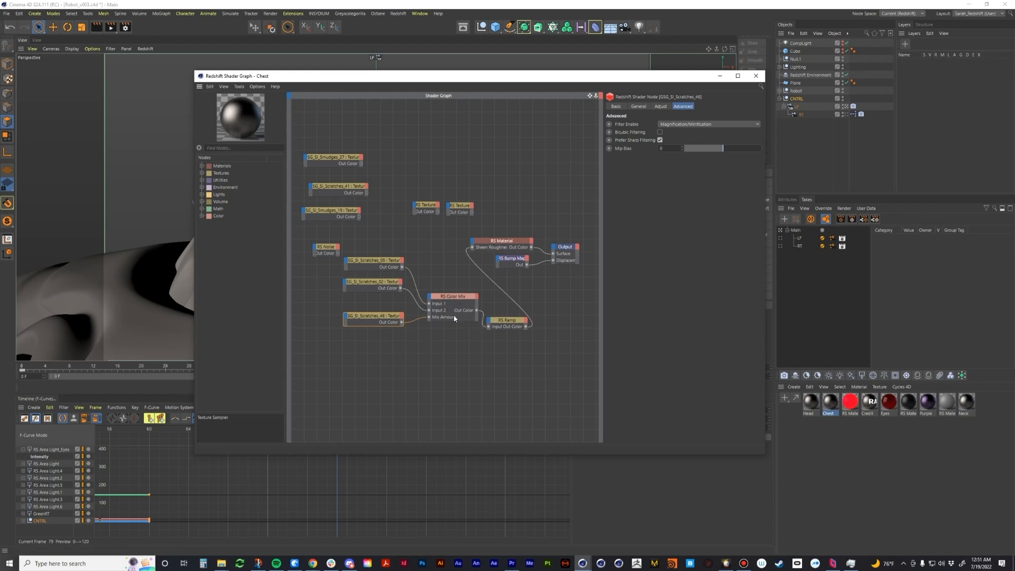
View the RS Ramp settings, close the Chest shader graph and select the Eyes material
click(501, 326)
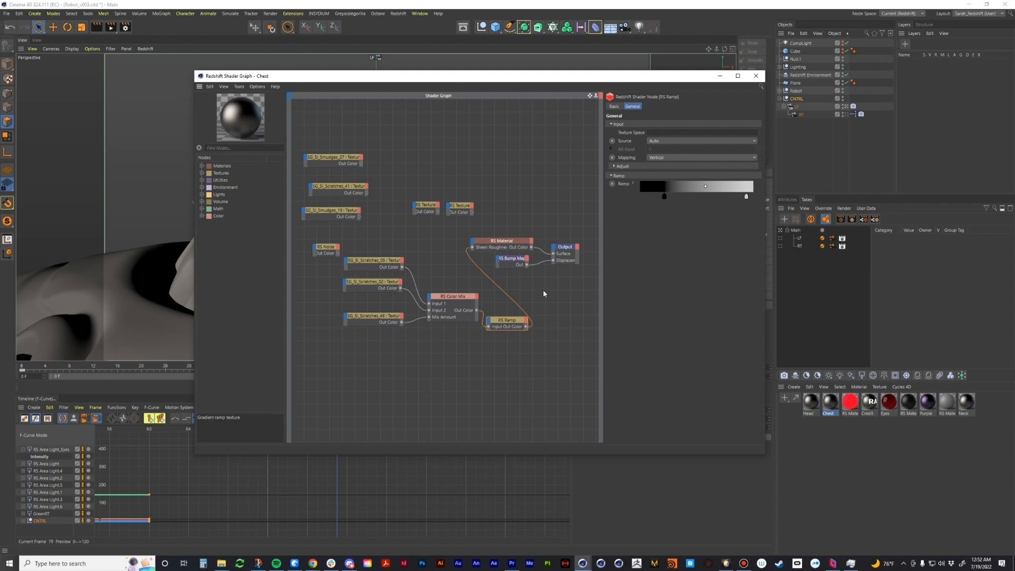
click(756, 76)
click(889, 402)
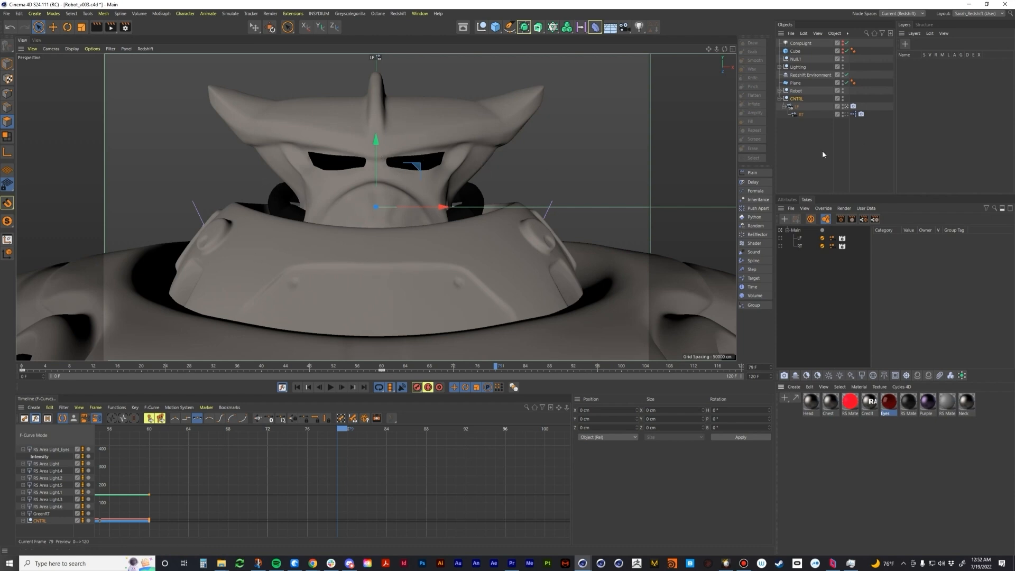
click(817, 134)
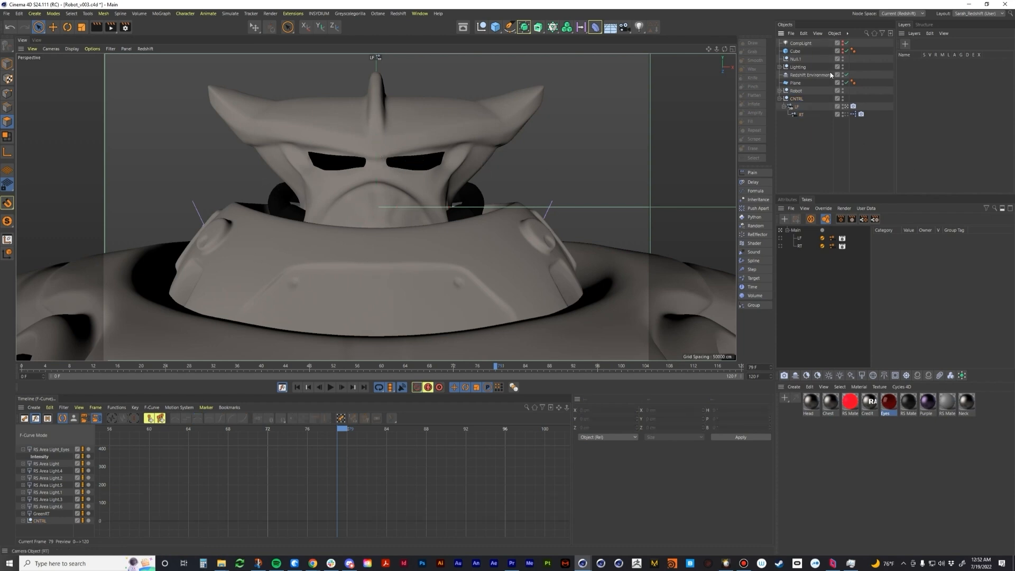
Duplicate the CNTRL camera group, delete the copy's RT camera and look through its LF camera
click(797, 99)
ctrl+drag(798, 102, 811, 128)
click(802, 139)
key(Delete)
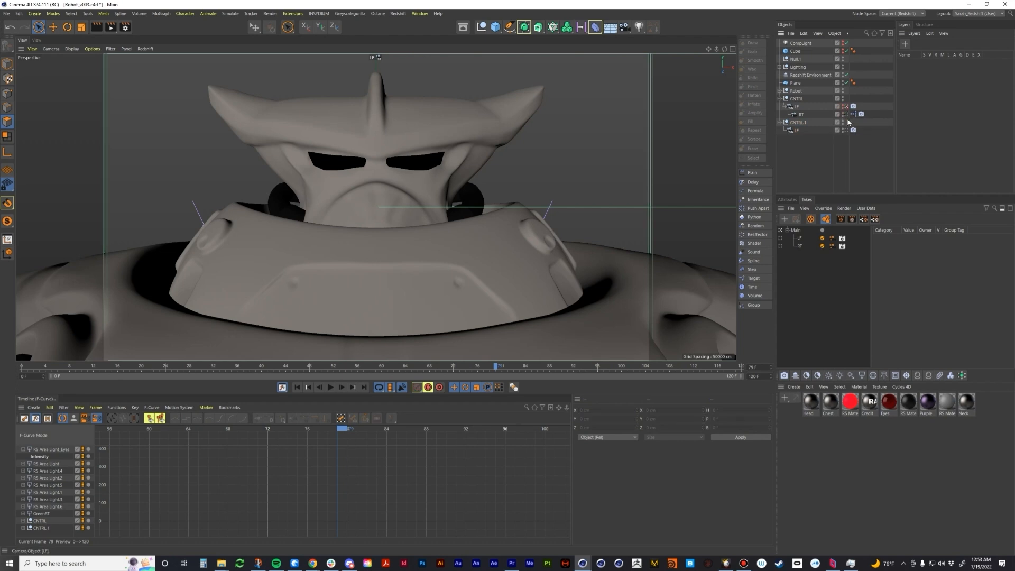
click(847, 130)
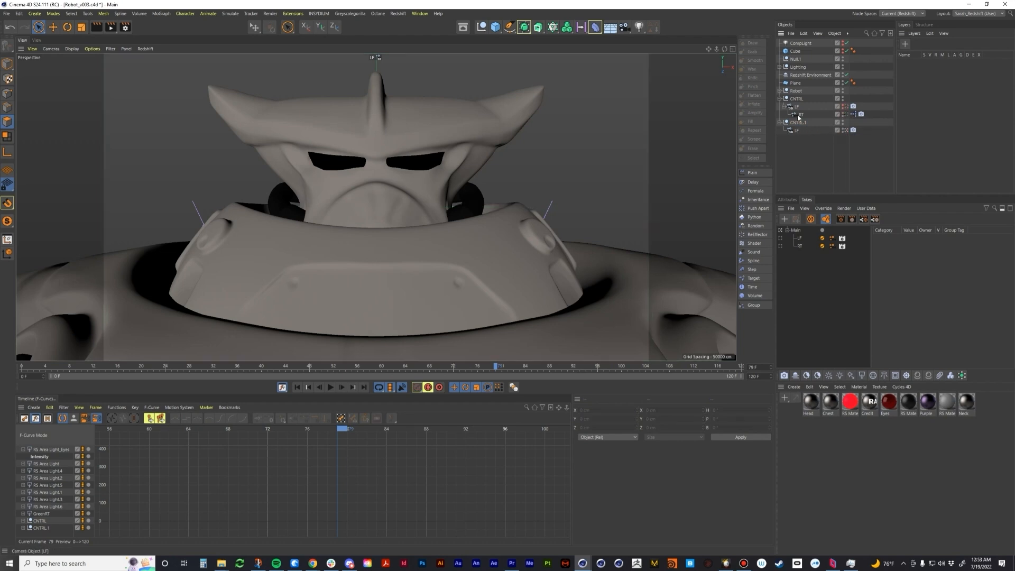
Toggle visibility within the original CNTRL camera group and collapse the group
click(780, 99)
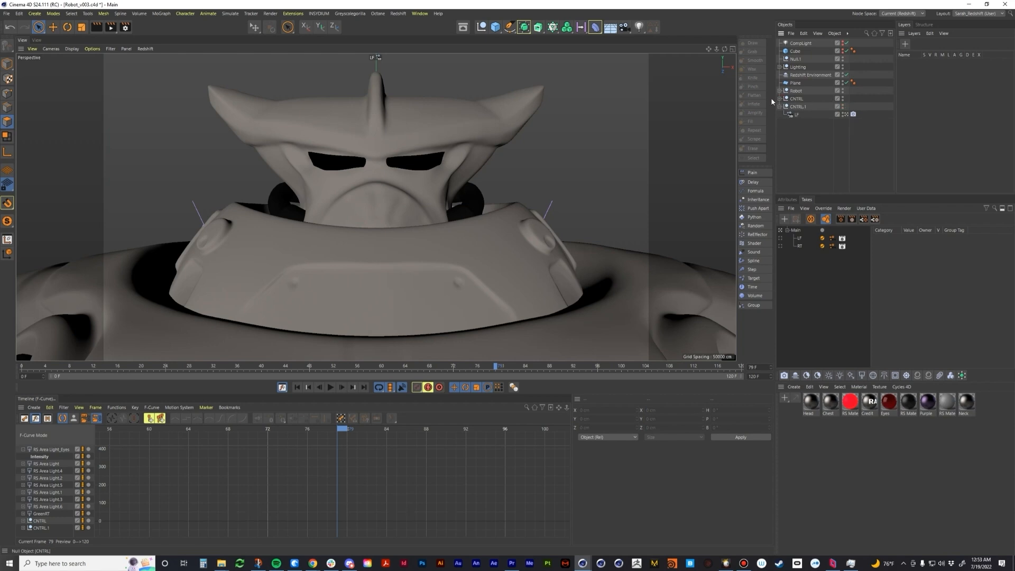
click(779, 99)
click(844, 105)
click(844, 105)
click(780, 99)
Try the Left stereoscopic mode on the duplicated group's LF camera, restoring it to Mono
click(798, 107)
click(787, 199)
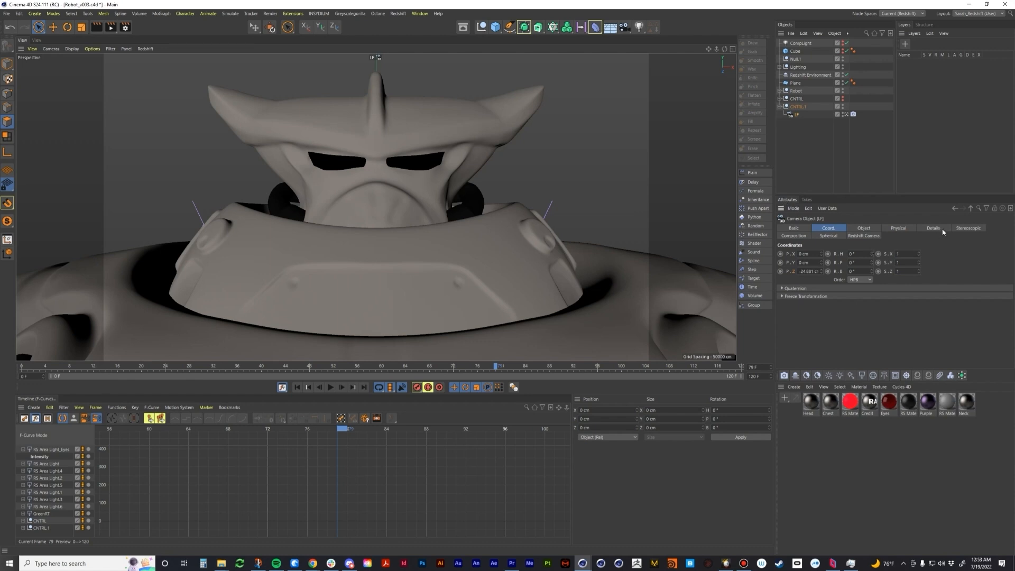
click(964, 229)
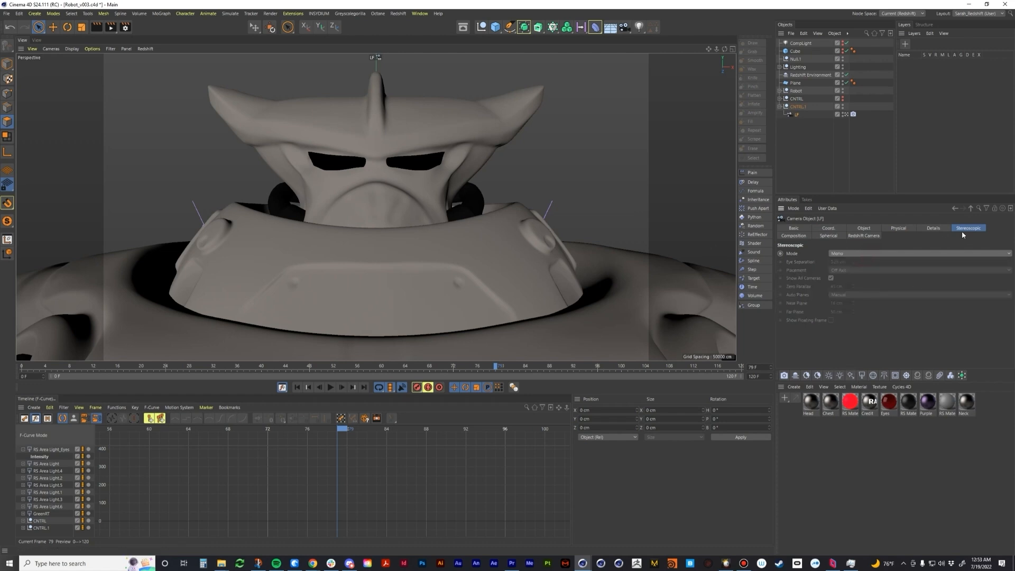
click(901, 254)
click(843, 280)
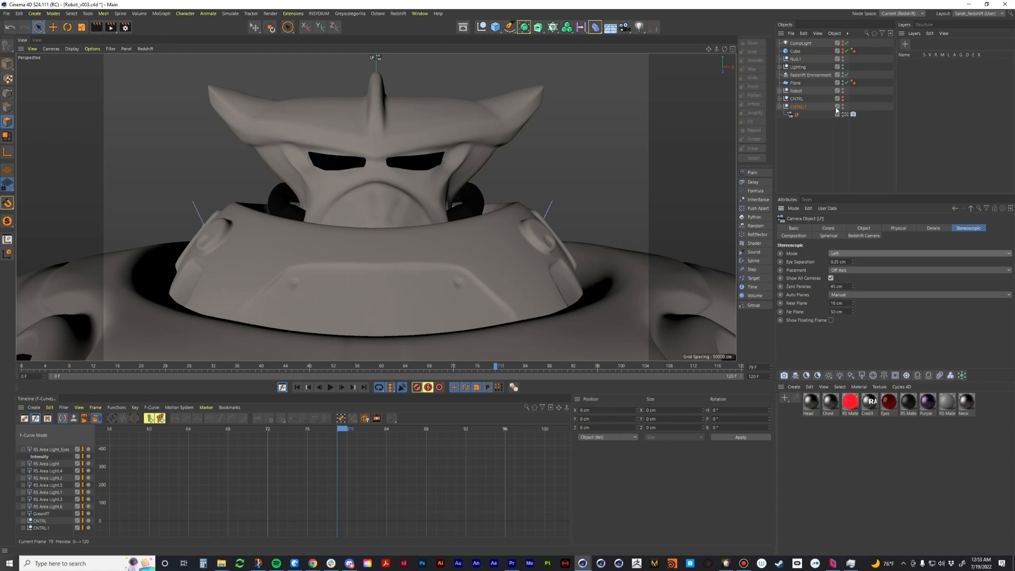
click(891, 255)
click(881, 262)
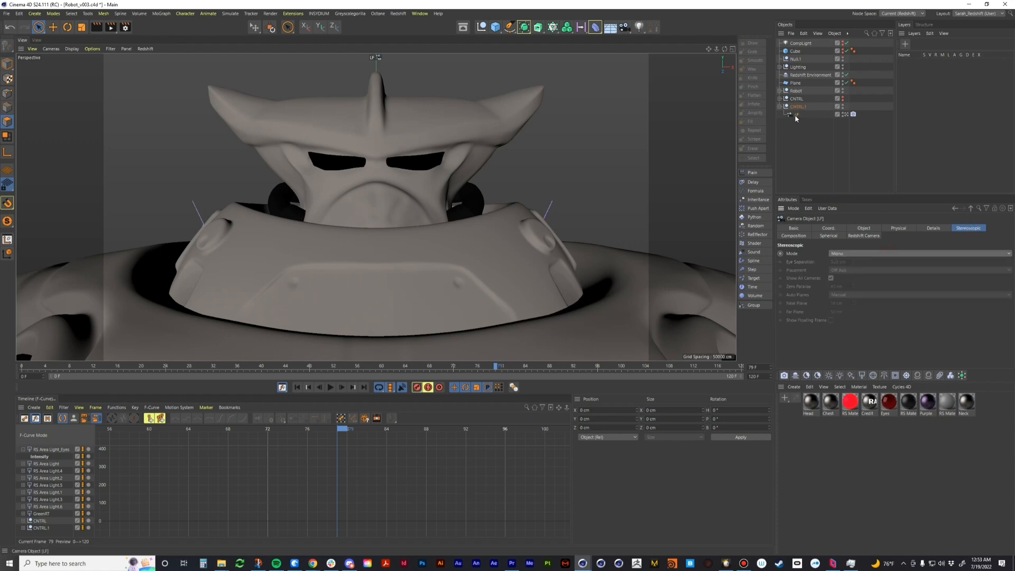
At frame 0, duplicate the LF camera as its own child and name the copy RT
click(297, 387)
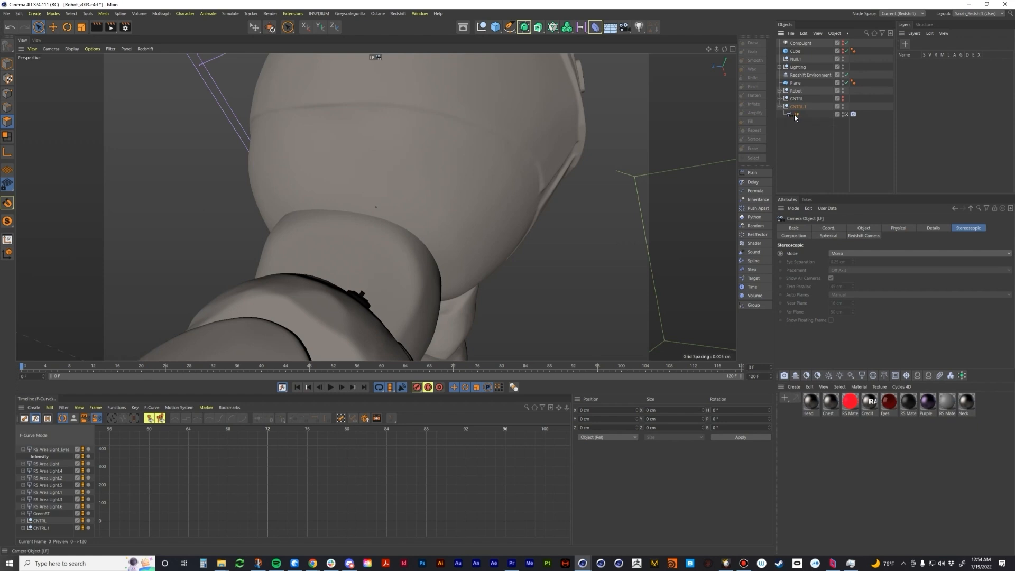
ctrl+drag(794, 113, 796, 119)
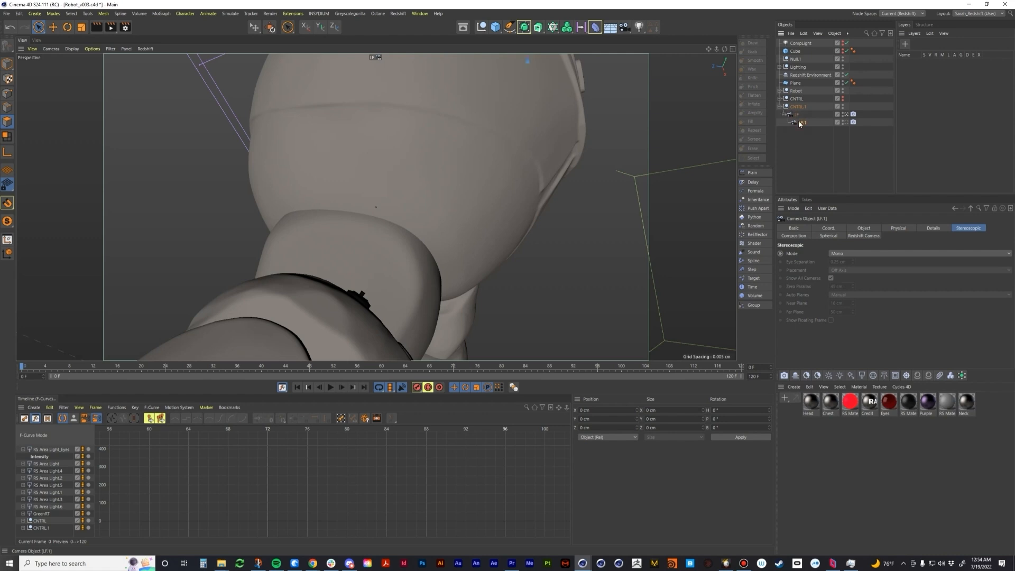
double_click(802, 122)
text(RT)
key(Return)
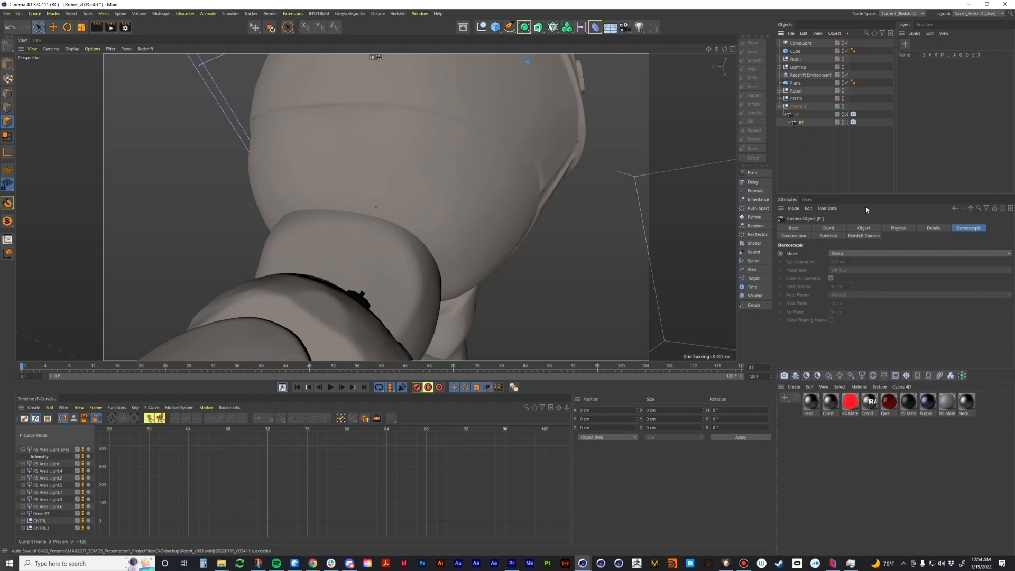
Inspect the RT camera's coordinates and Freeze Transformation values
click(838, 229)
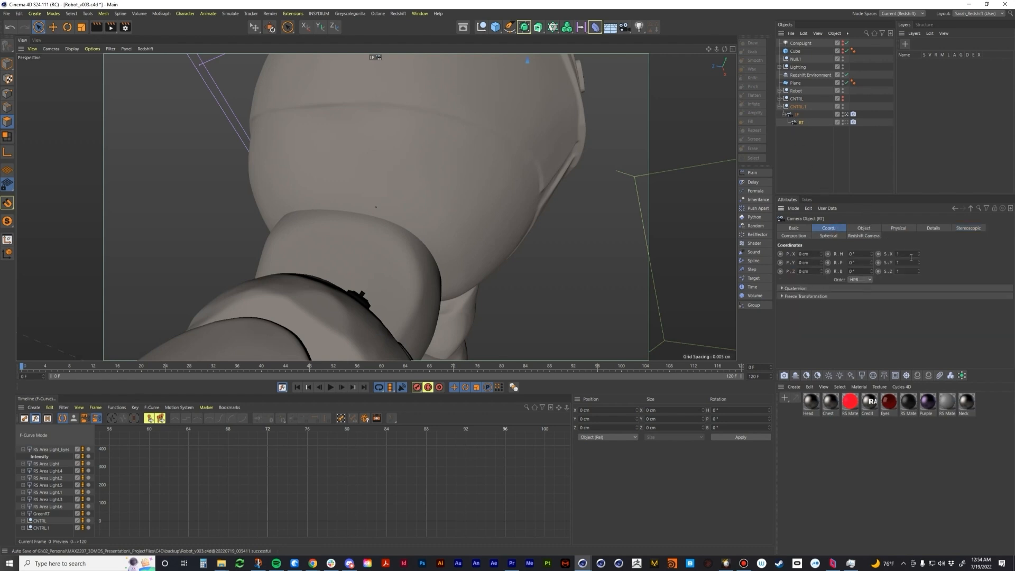
click(781, 296)
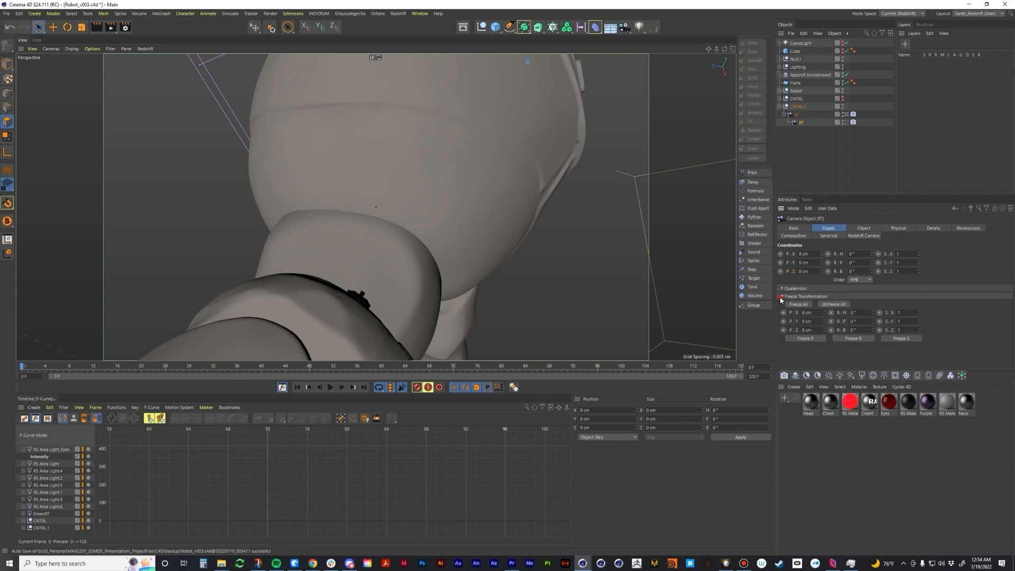
click(781, 297)
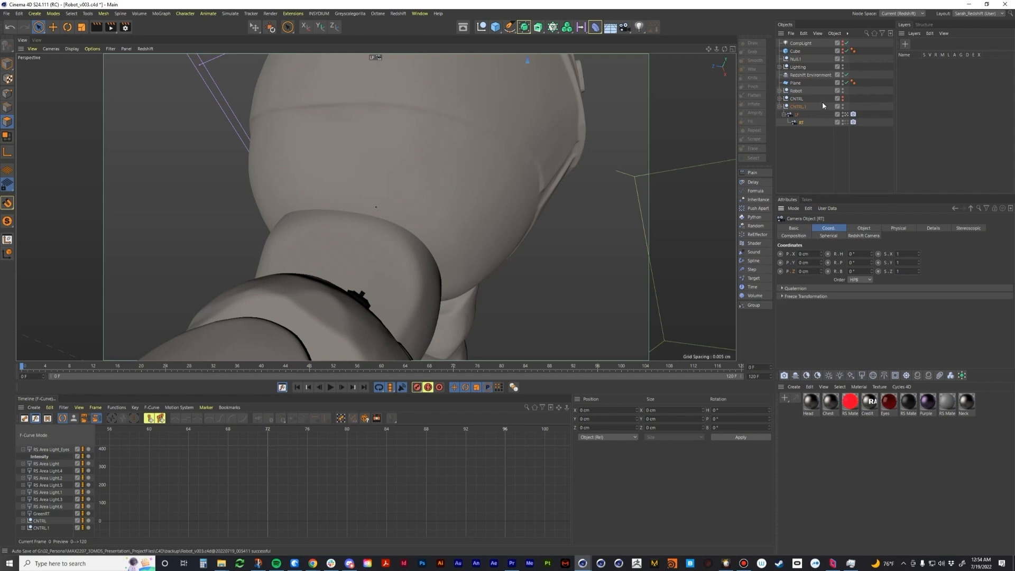
Set the LF camera's stereoscopic mode to Left and make its Eye Separation parameter an XPresso driver
click(797, 114)
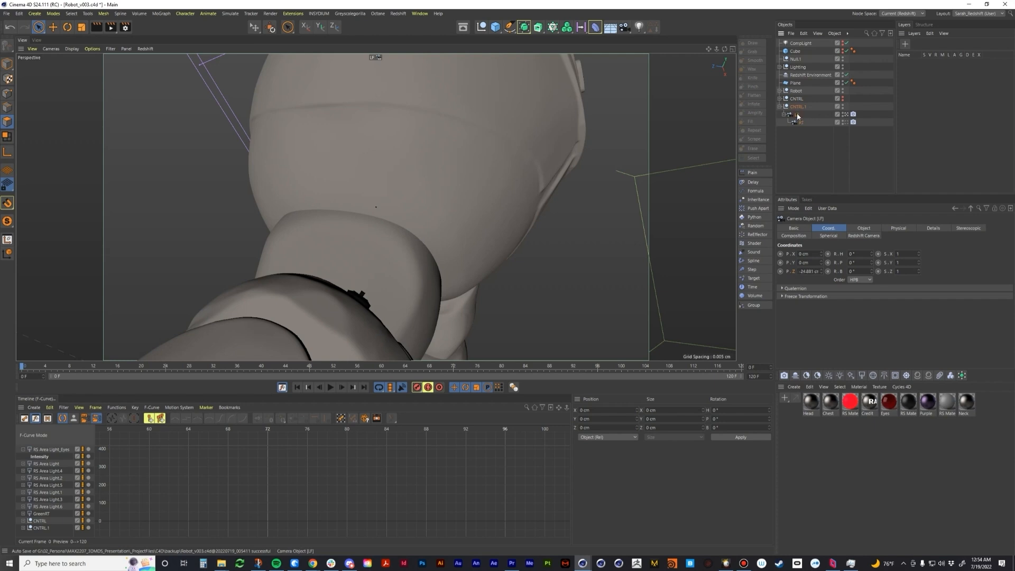
click(956, 232)
click(890, 254)
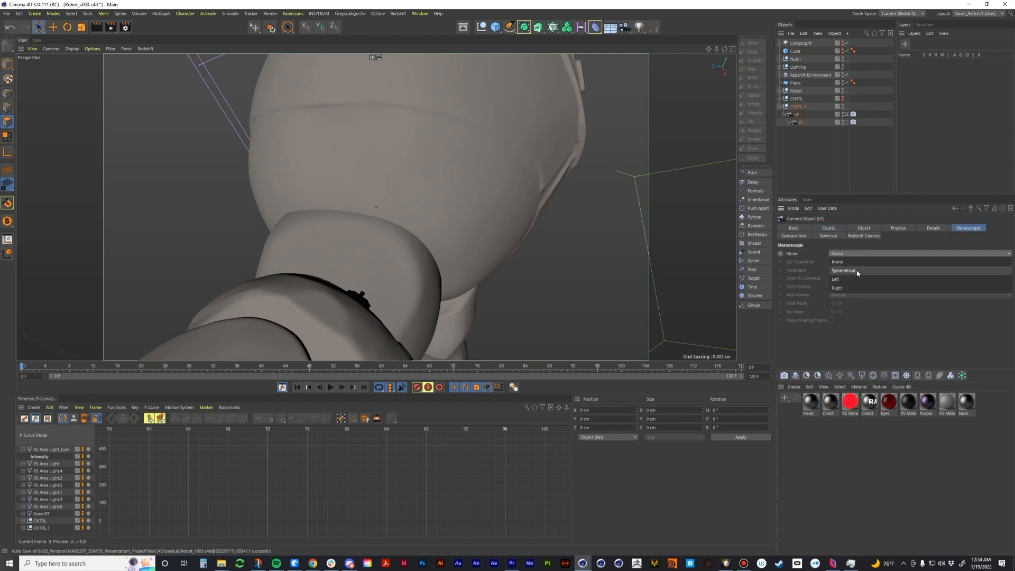
click(846, 280)
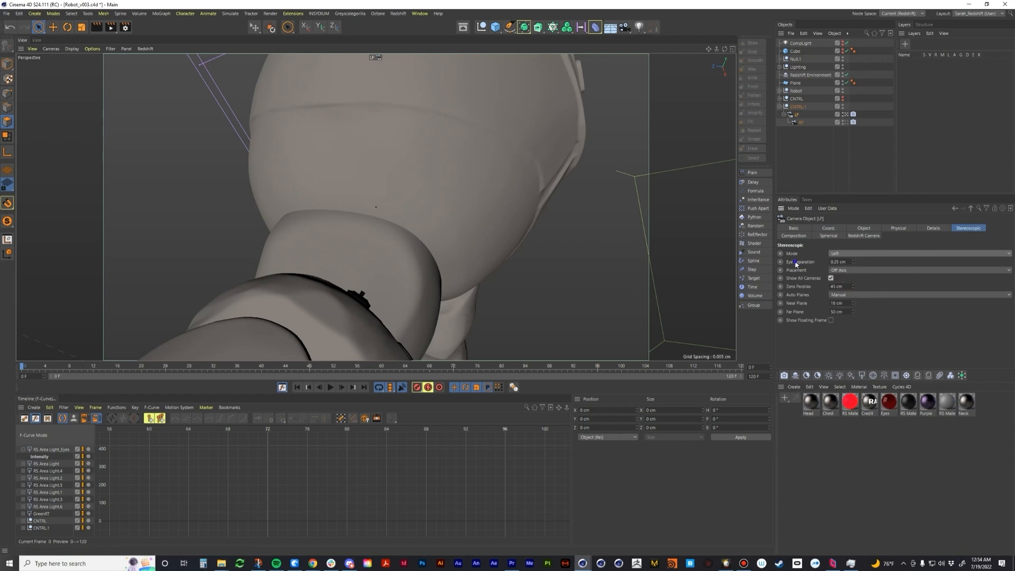
right_click(796, 263)
mouse_move(831, 276)
click(867, 277)
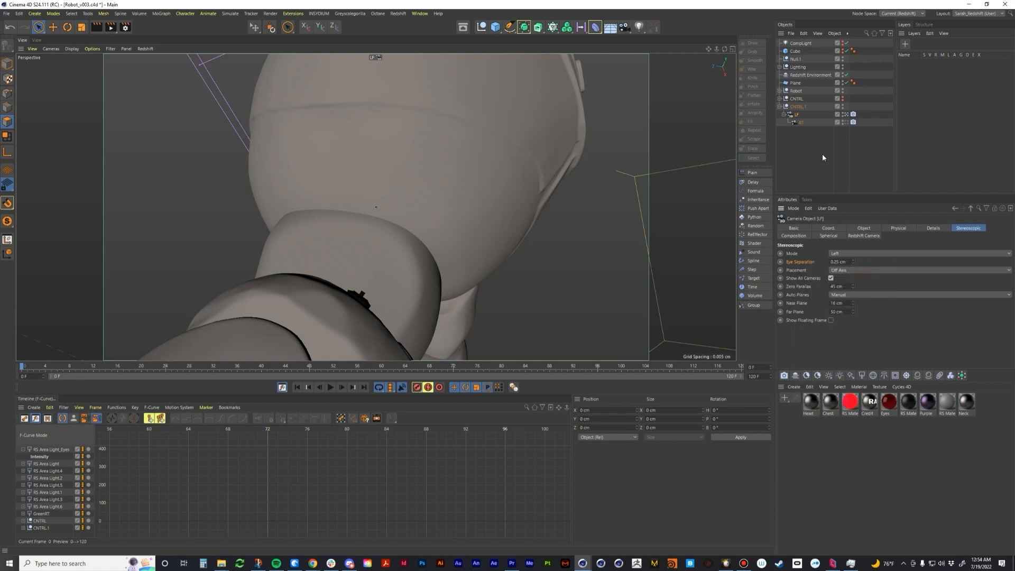
Link the RT camera's X position to the LF camera's Eye Separation as an absolute driven value
click(802, 122)
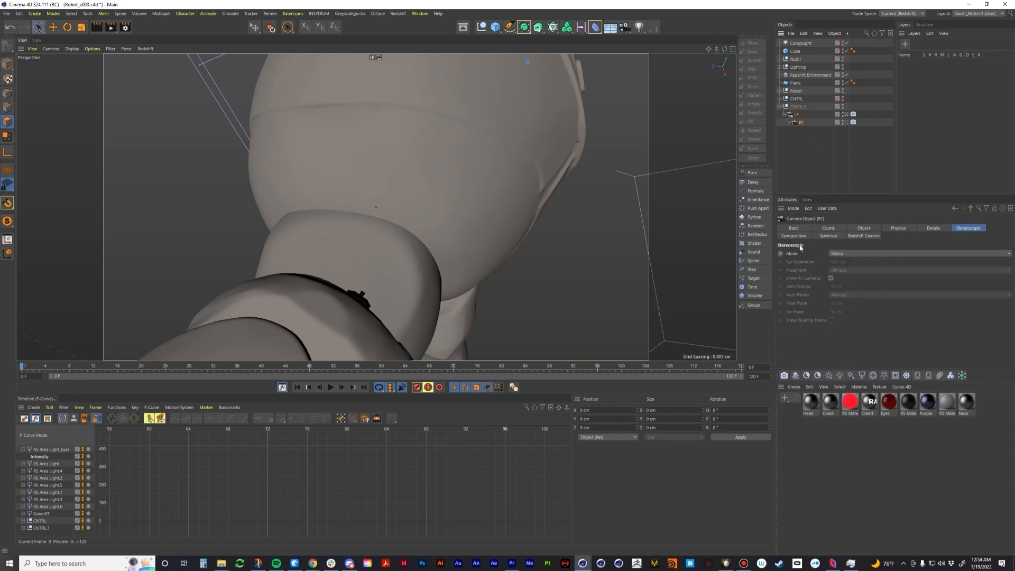
click(870, 229)
click(831, 228)
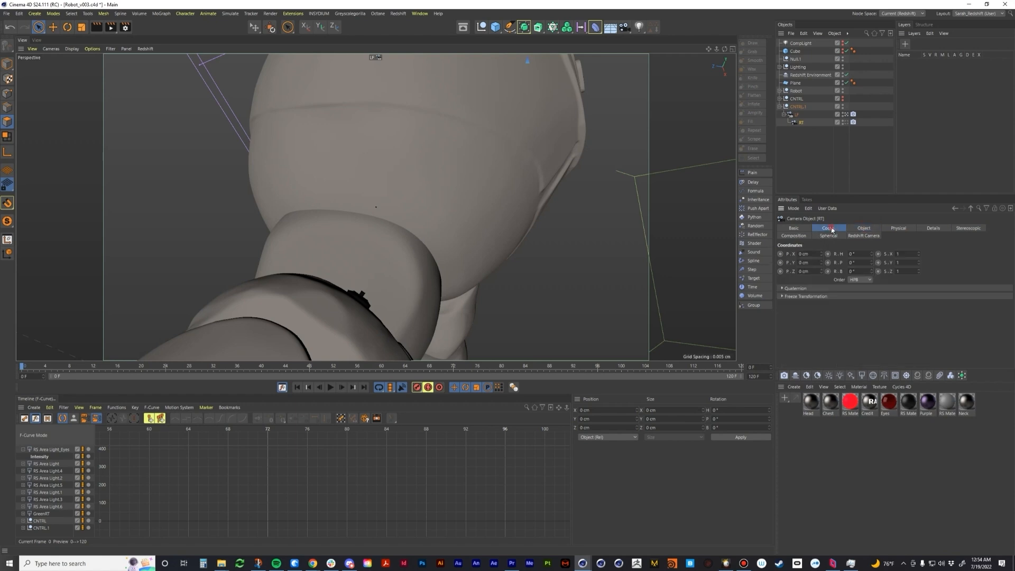
right_click(795, 255)
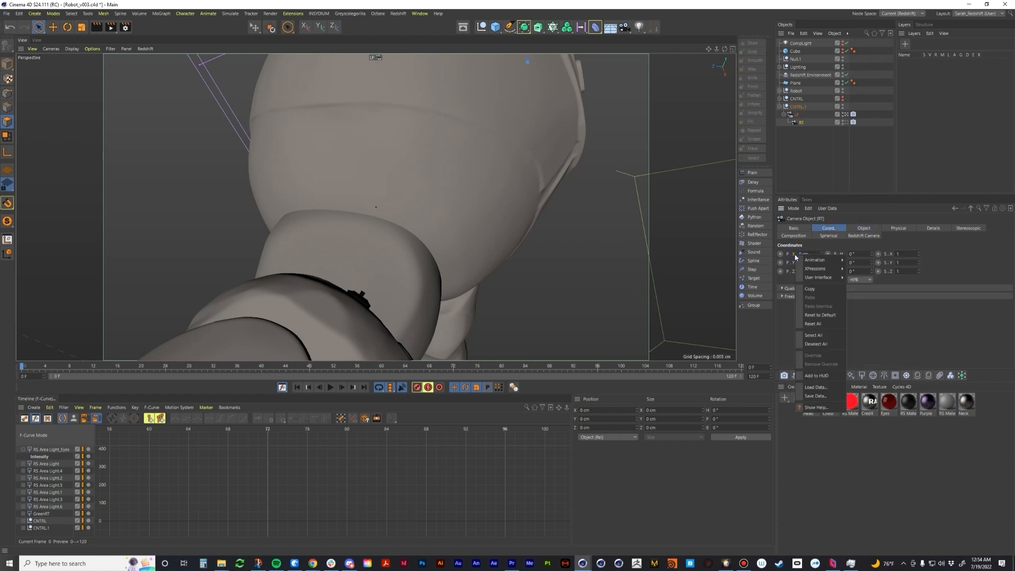
mouse_move(820, 268)
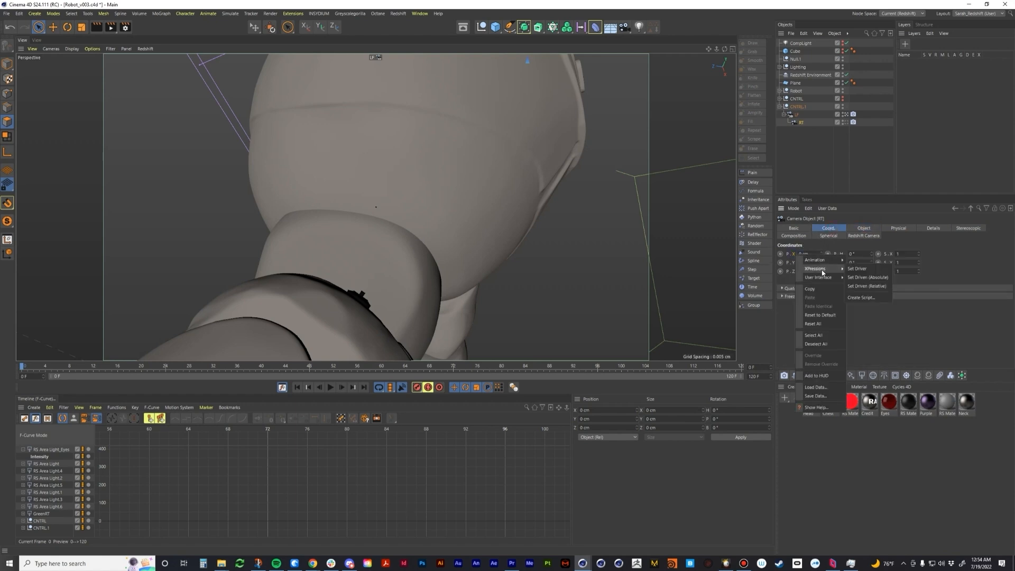
click(867, 278)
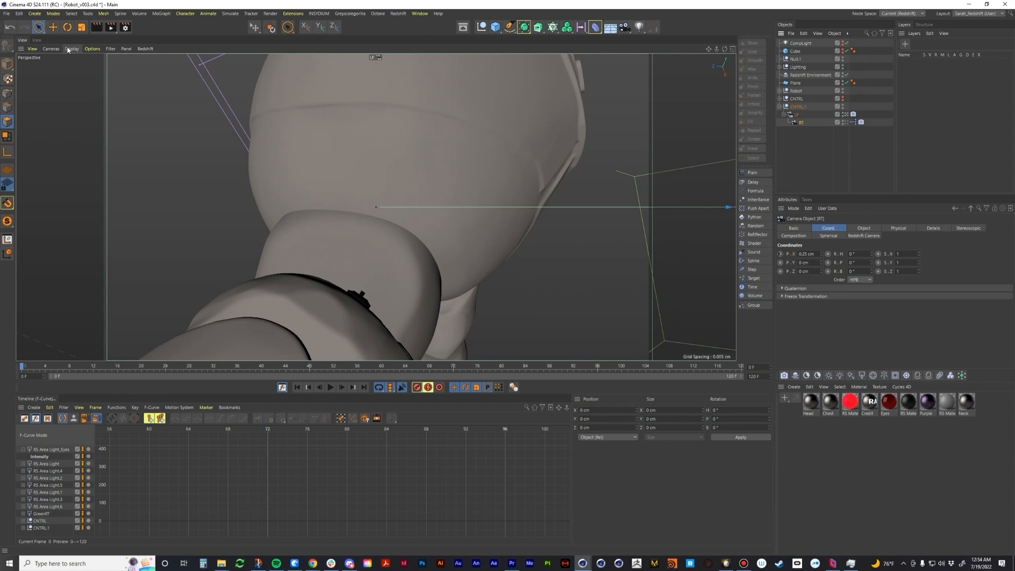
Enable the Stereoscopic display in the viewport and scrub the timeline to frame 37
click(93, 48)
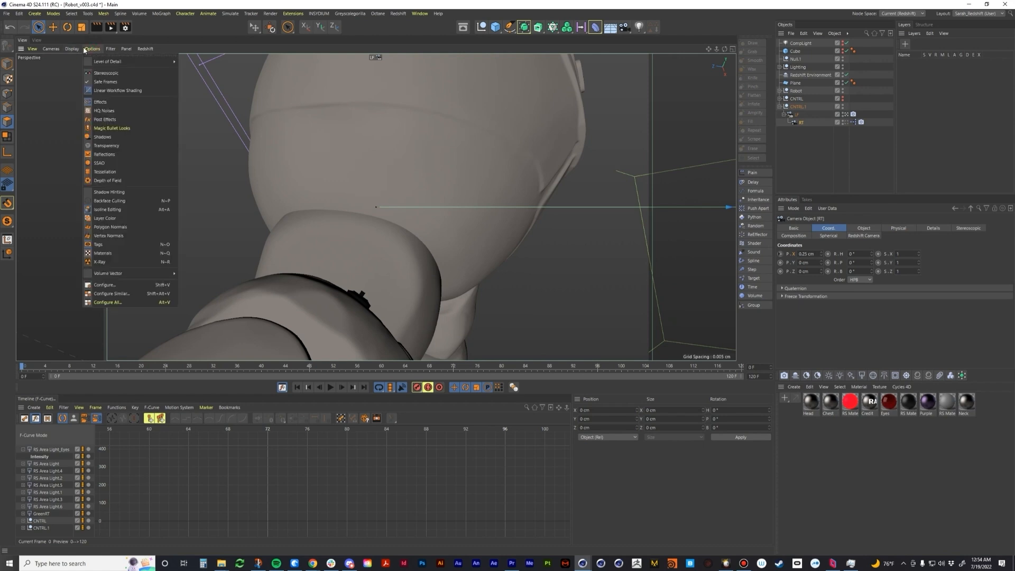
click(107, 76)
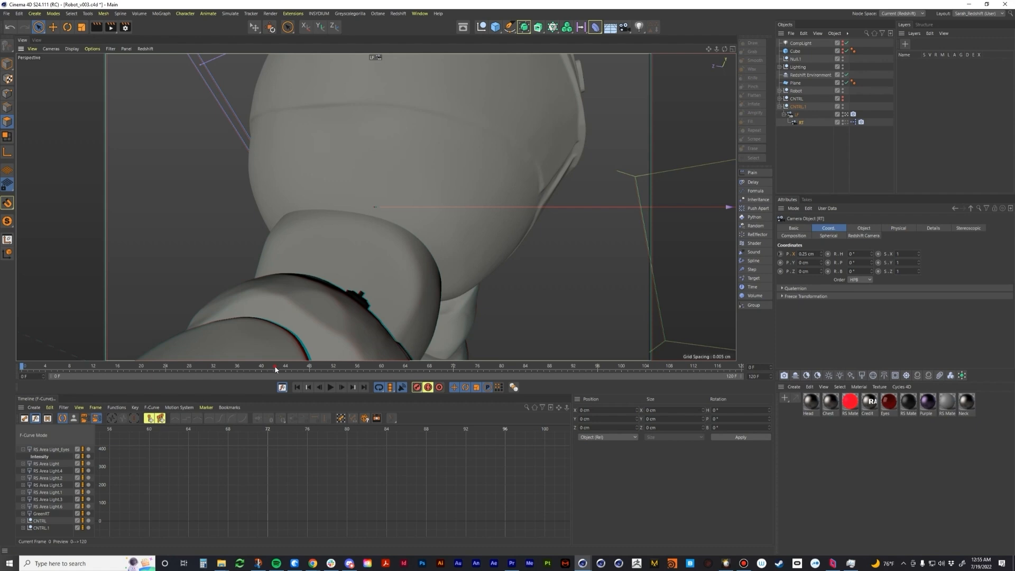
click(292, 366)
drag(302, 368, 252, 321)
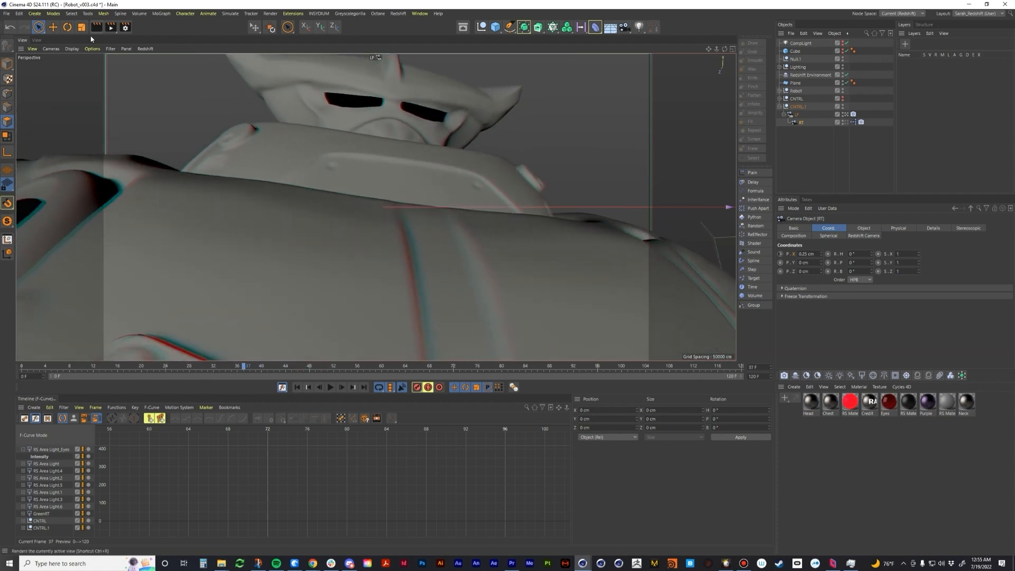
Try Quick Shading (Lines) in the stereoscopic viewport, restoring plain Quick Shading
click(74, 49)
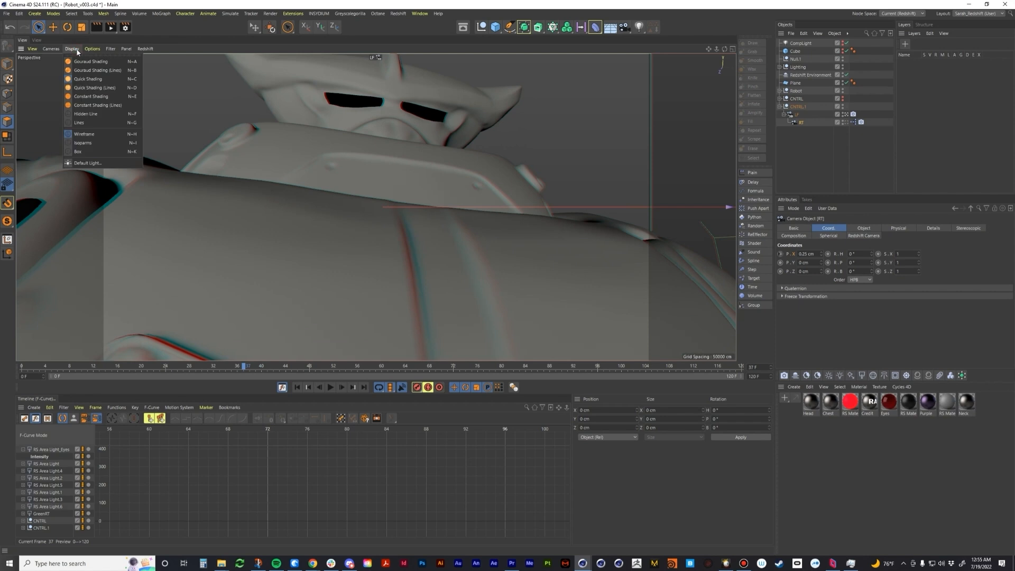
click(77, 86)
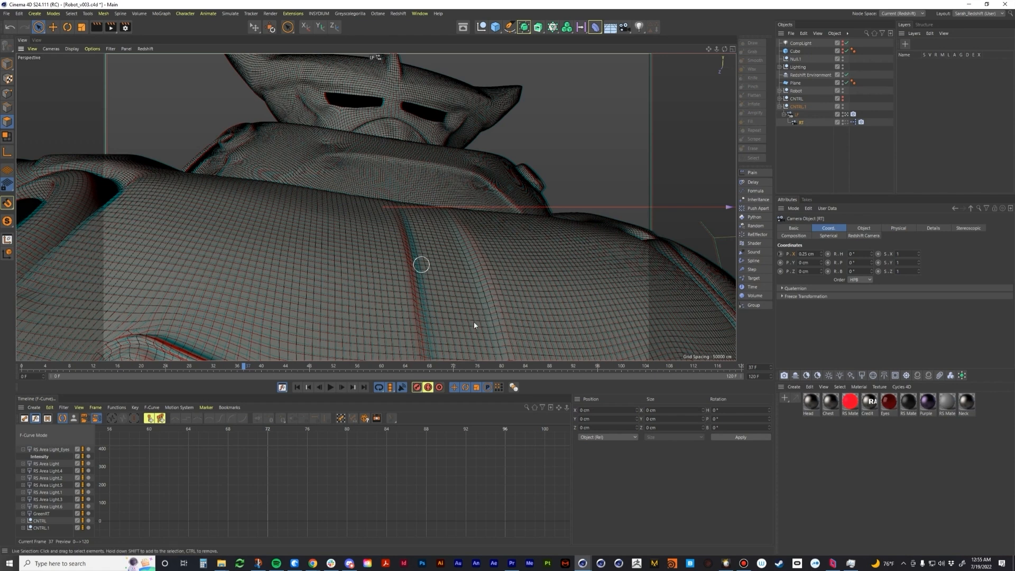
click(72, 48)
click(88, 79)
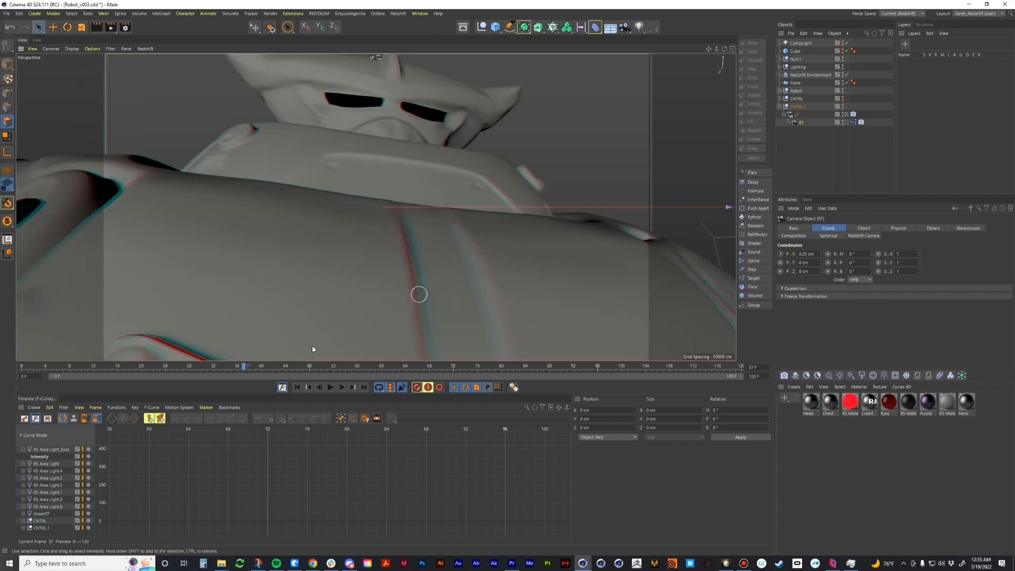
Move to frame 61 and review the LF camera's Film Offset and stereoscopic settings
drag(238, 374, 388, 366)
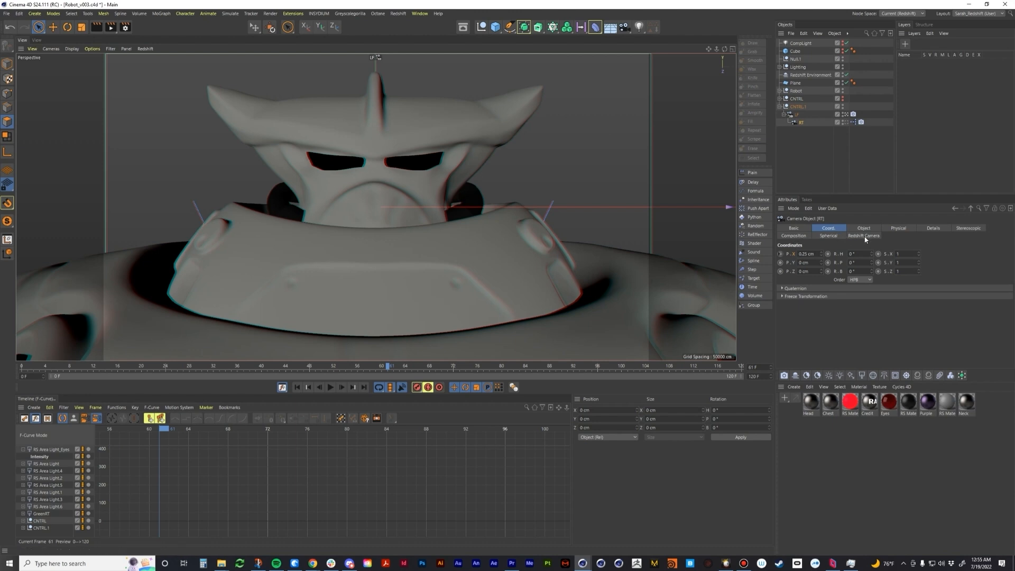
click(971, 229)
click(809, 114)
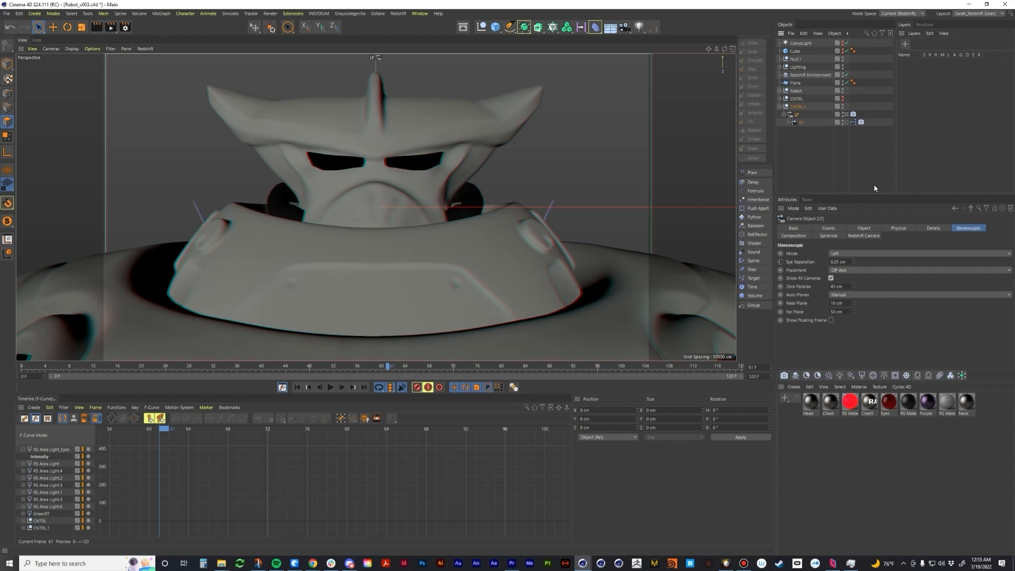
click(867, 228)
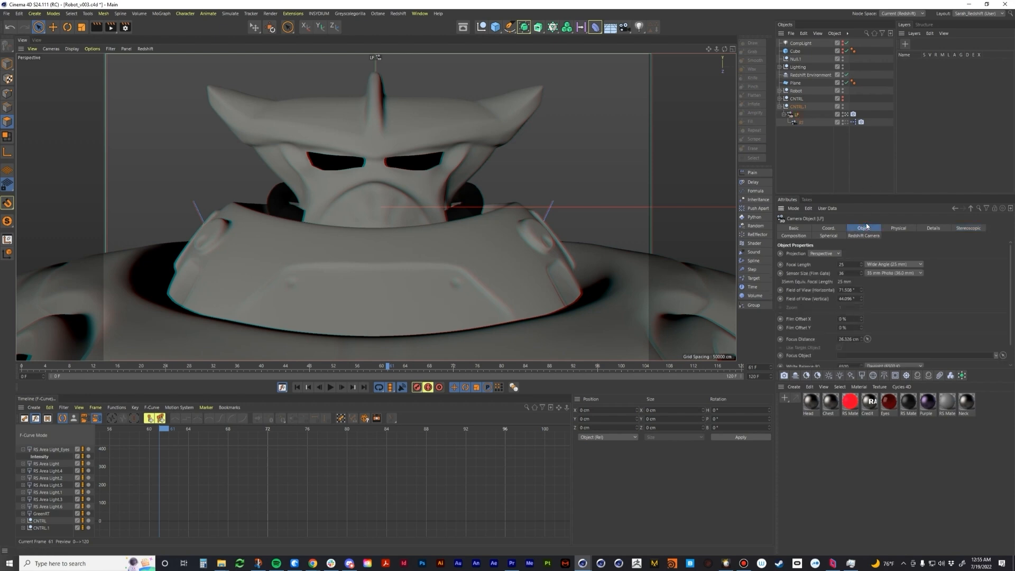
click(857, 319)
click(976, 228)
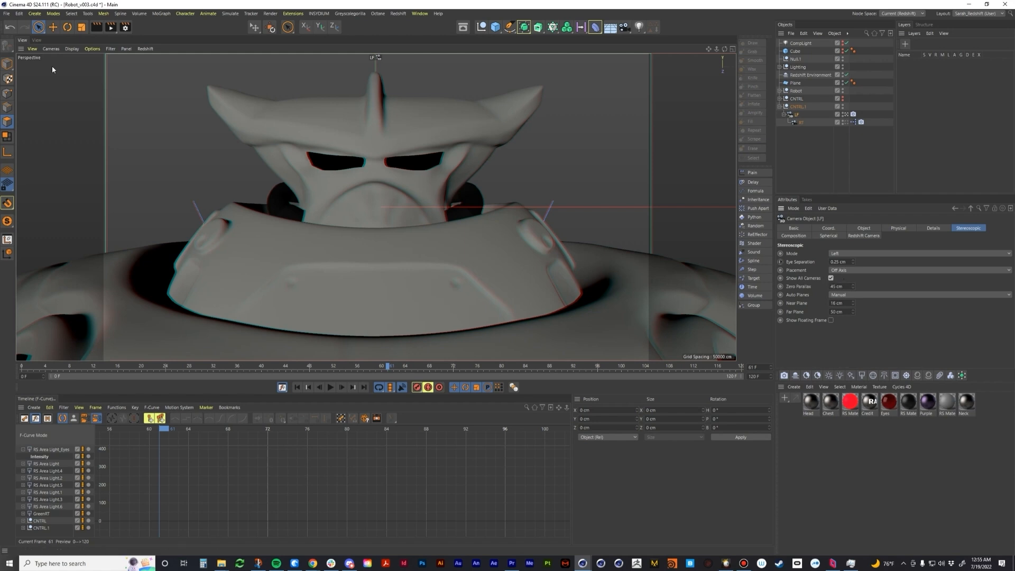
Switch to the second viewport with the default camera and examine the stereo camera frustums beside the robot
click(37, 40)
scroll(297, 207, down, 4)
scroll(386, 220, down, 5)
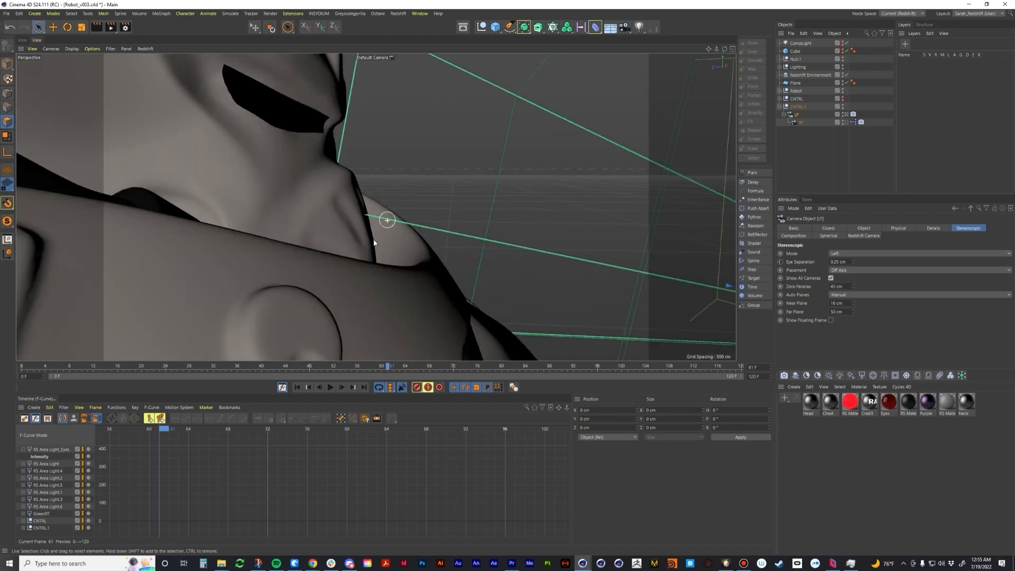
scroll(351, 255, down, 8)
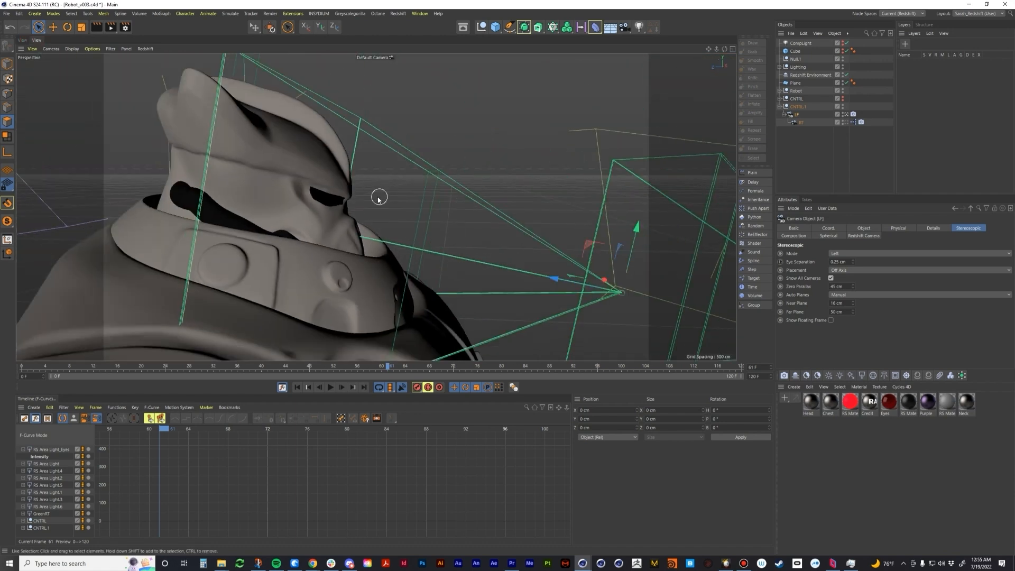
alt+drag(379, 198, 158, 134)
scroll(161, 135, up, 5)
scroll(212, 140, down, 5)
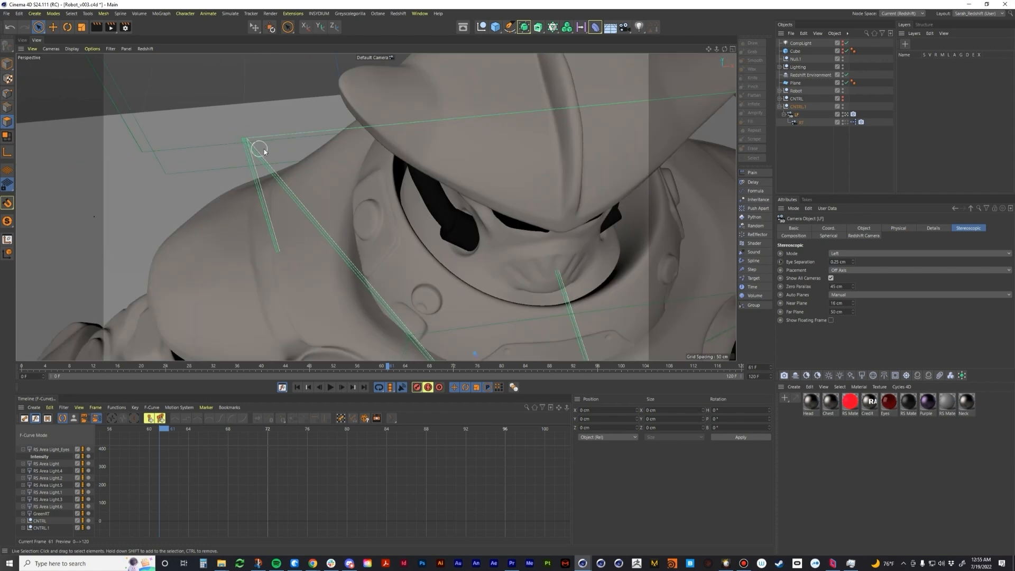
scroll(247, 149, up, 4)
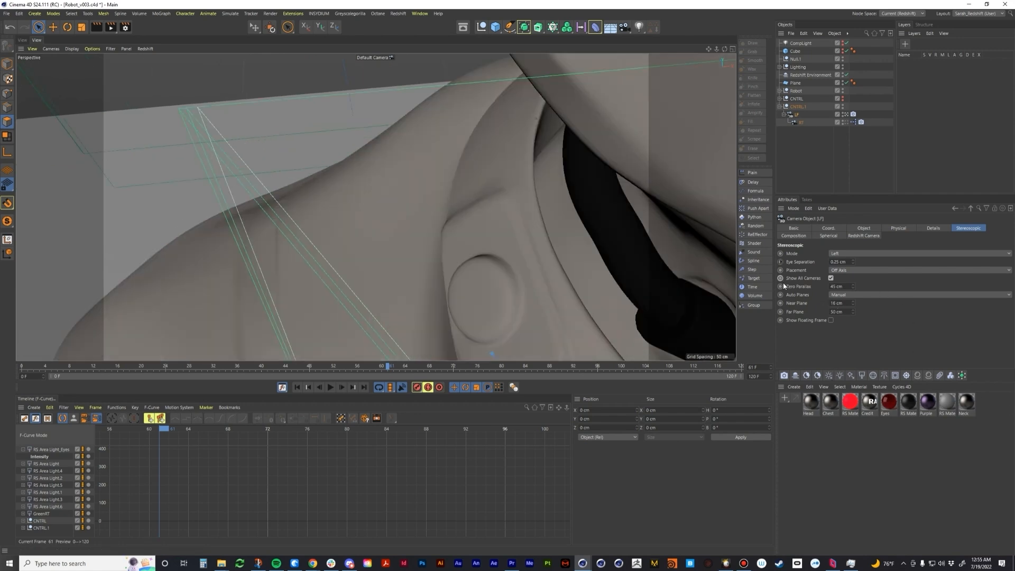
Toggle the LF camera's Show All Cameras option repeatedly to compare the frustum display, leaving it enabled
click(832, 278)
click(832, 278)
click(832, 278)
click(832, 279)
click(832, 278)
click(832, 278)
Try Film Offset X values of -0.5% and -0.4% on the RT camera to match the stereo frustum guides
click(802, 122)
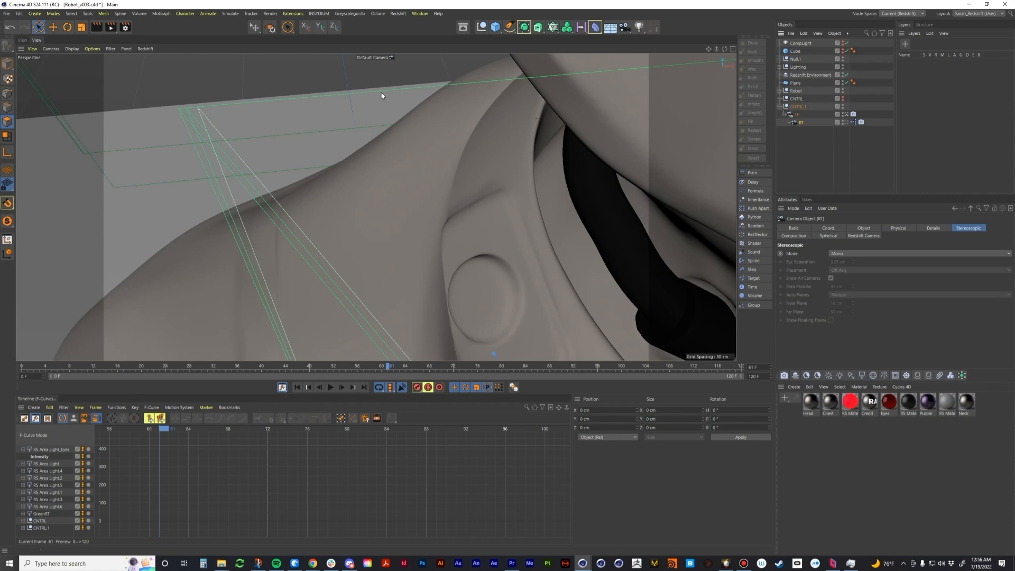
click(865, 229)
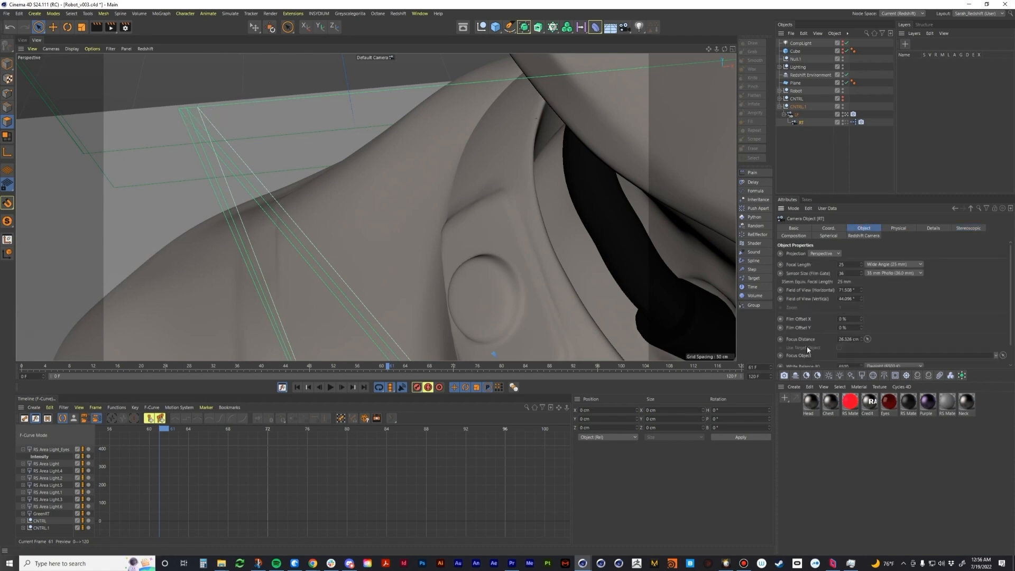
scroll(810, 346, down, 1)
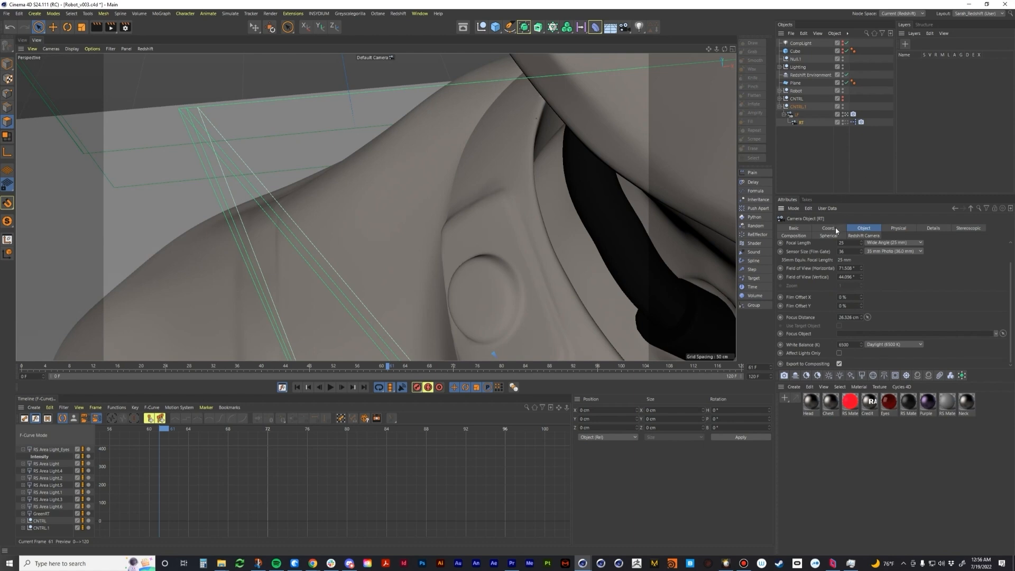
scroll(852, 262, up, 2)
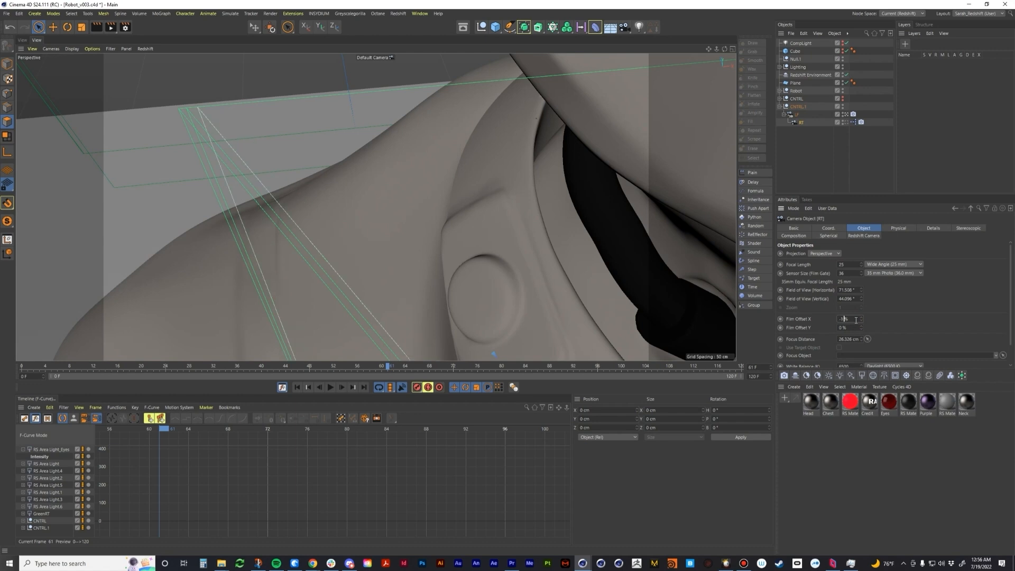
double_click(851, 320)
key(BackSpace)
text(-.5)
key(Return)
drag(844, 319, 848, 319)
text(.4)
key(Return)
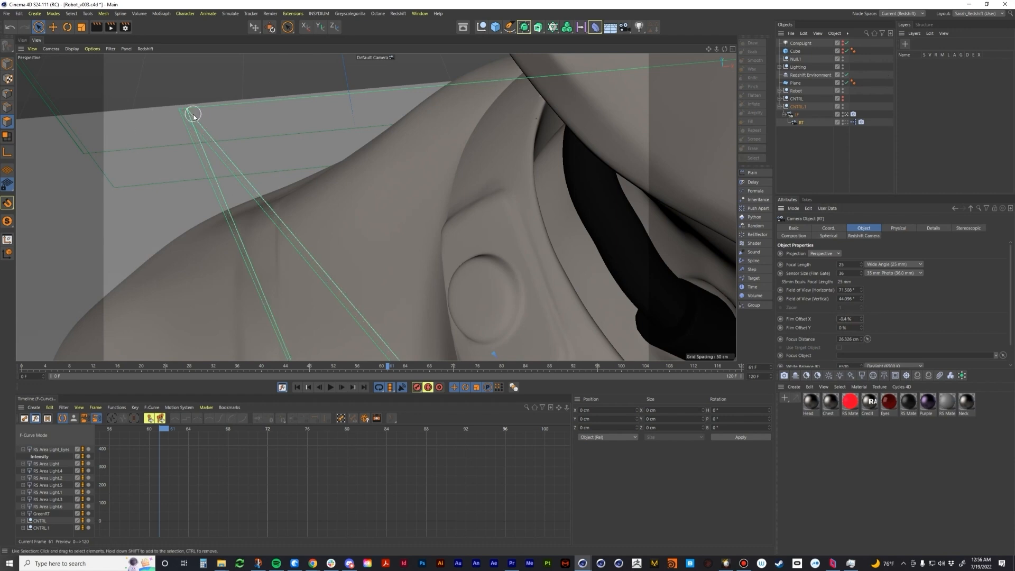
Examine closely how the RT camera's frustum lines up with LF's stereo frustum guides near the robot's shoulder
scroll(206, 132, up, 3)
scroll(207, 132, down, 3)
scroll(250, 196, up, 3)
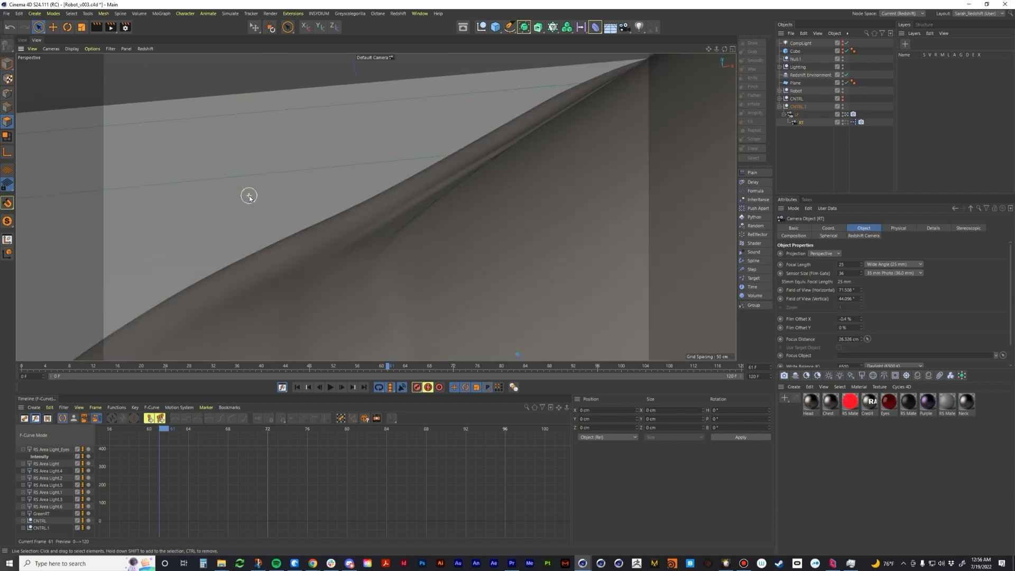
scroll(253, 195, down, 3)
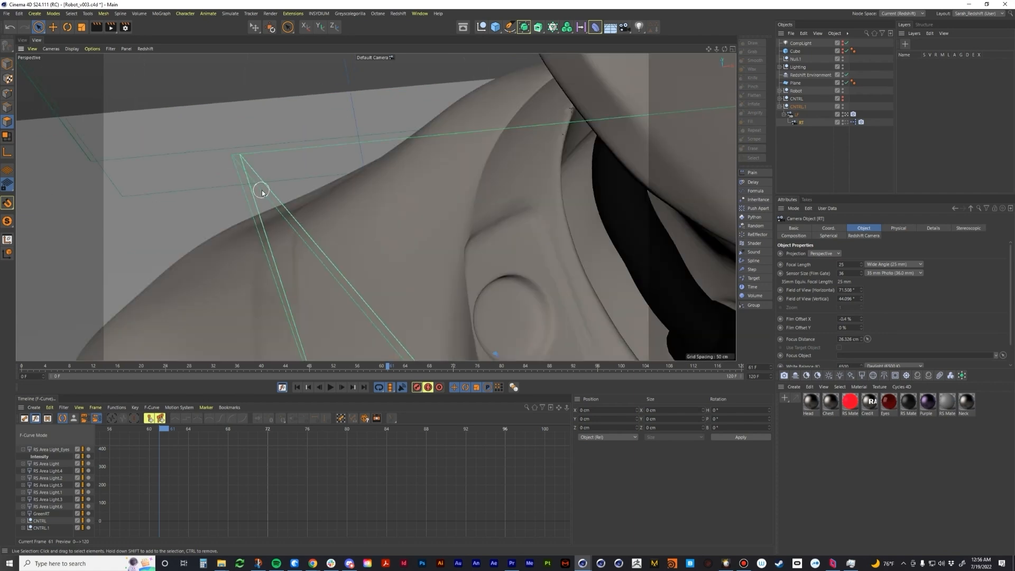
scroll(272, 198, up, 3)
scroll(268, 185, down, 3)
scroll(268, 195, up, 2)
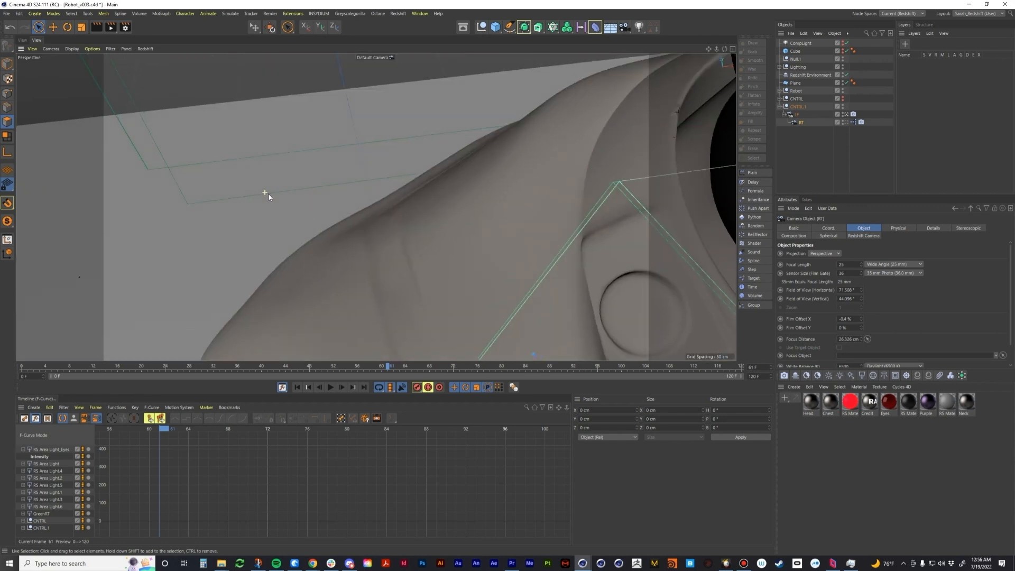
scroll(269, 195, down, 3)
scroll(352, 227, up, 5)
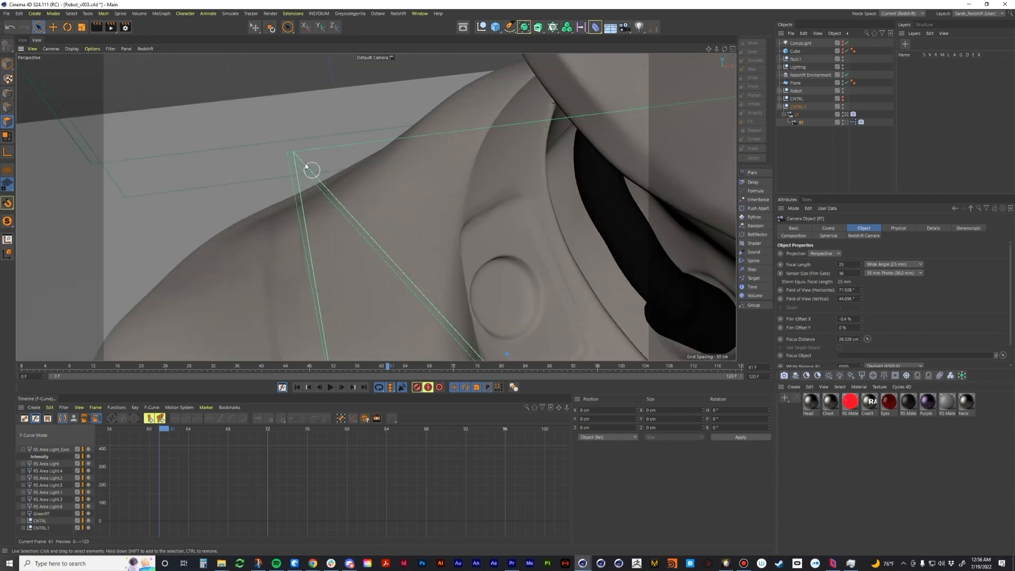
scroll(305, 166, up, 1)
Set the project's View Clipping to Tiny
key(ctrl+d)
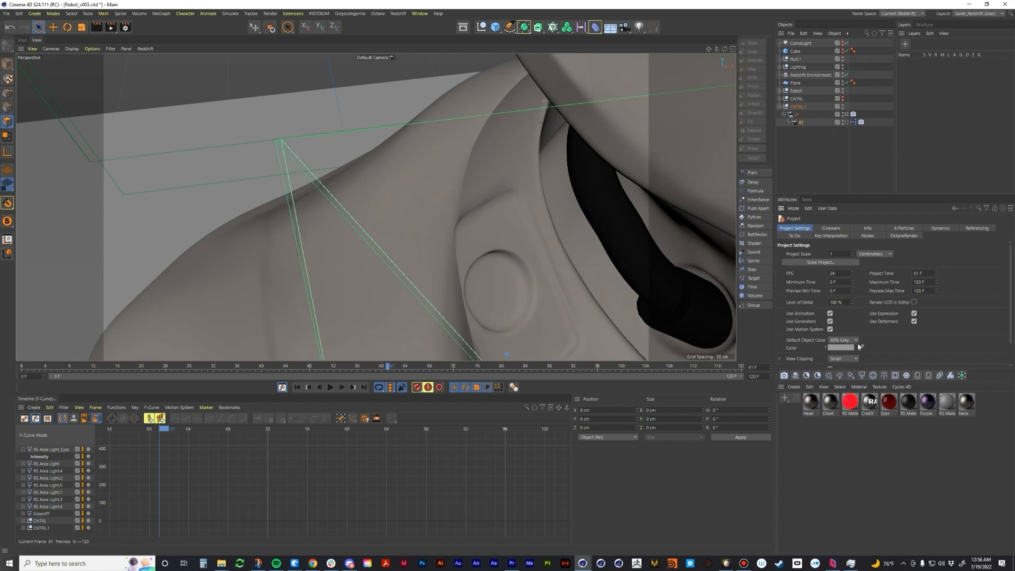
click(844, 359)
click(841, 360)
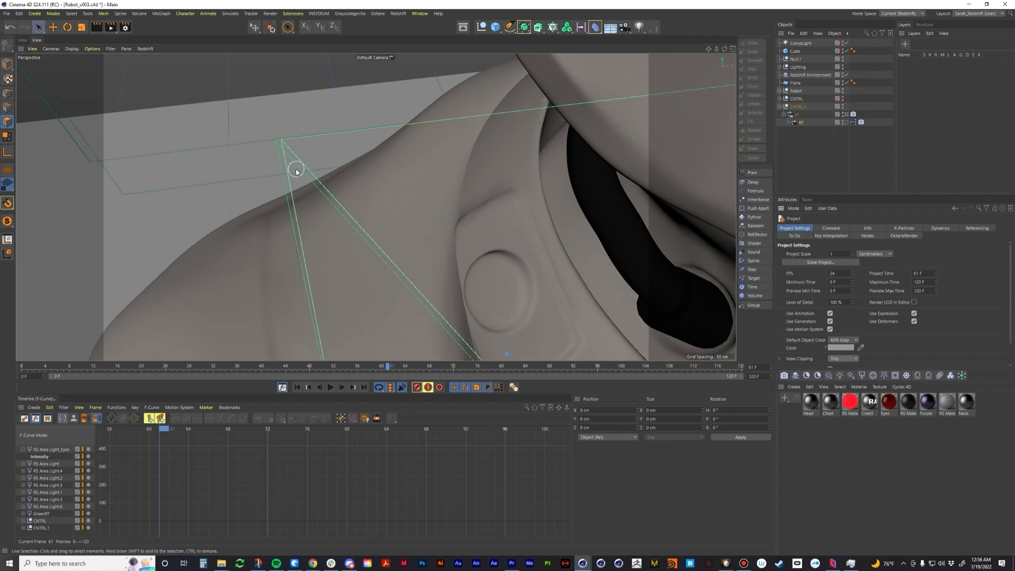
Refine the RT camera's Film Offset X to -0.39% and frame the camera in the default view
alt+drag(295, 167, 326, 171)
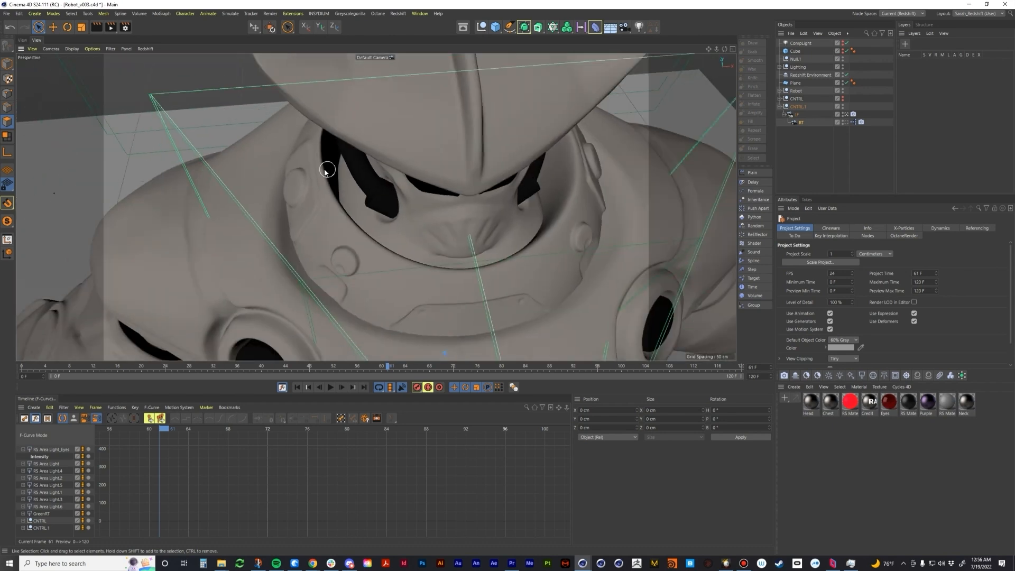
alt+drag(159, 97, 139, 86)
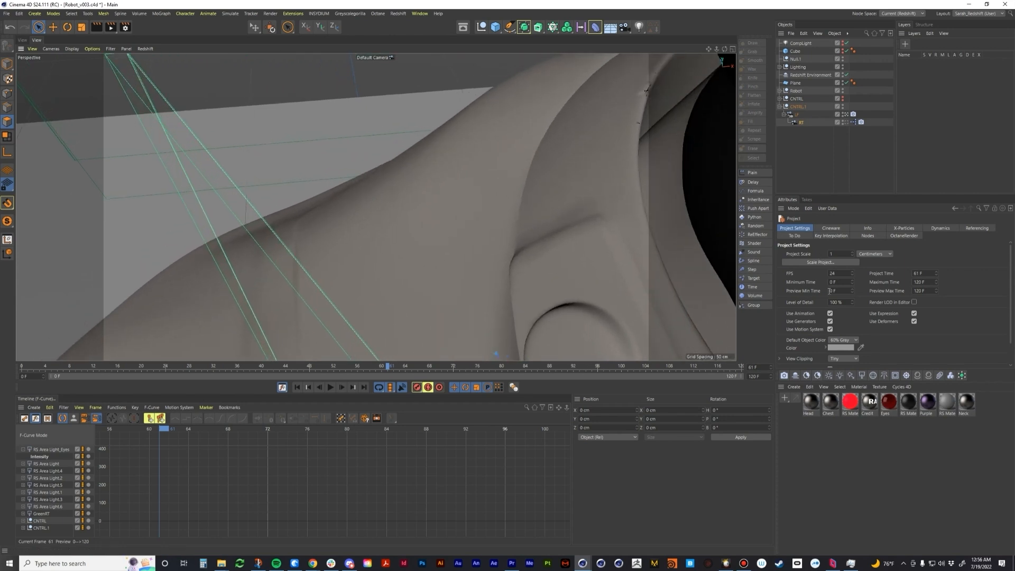
click(802, 122)
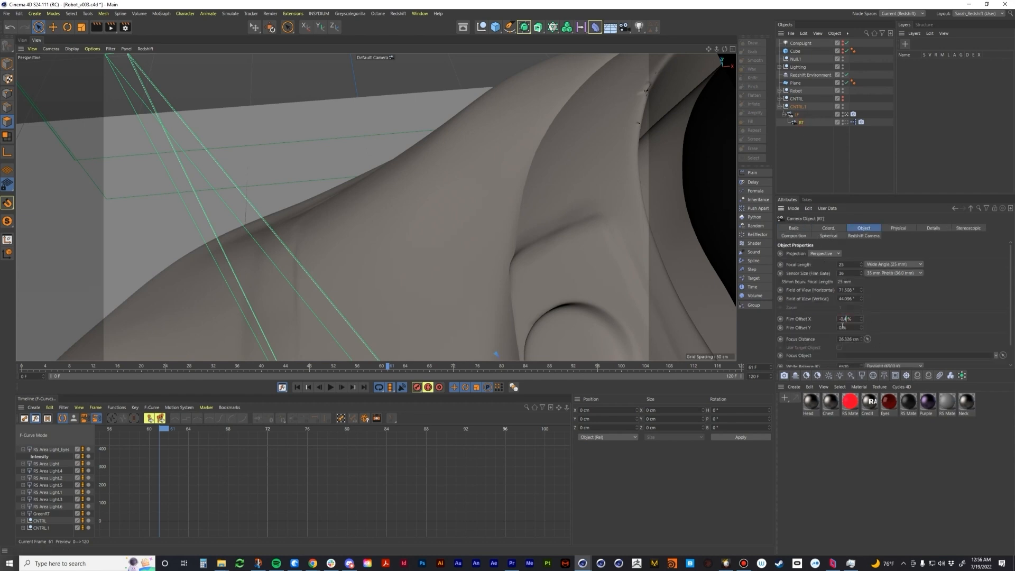
text(-0.39)
key(Return)
key(o)
scroll(180, 196, up, 5)
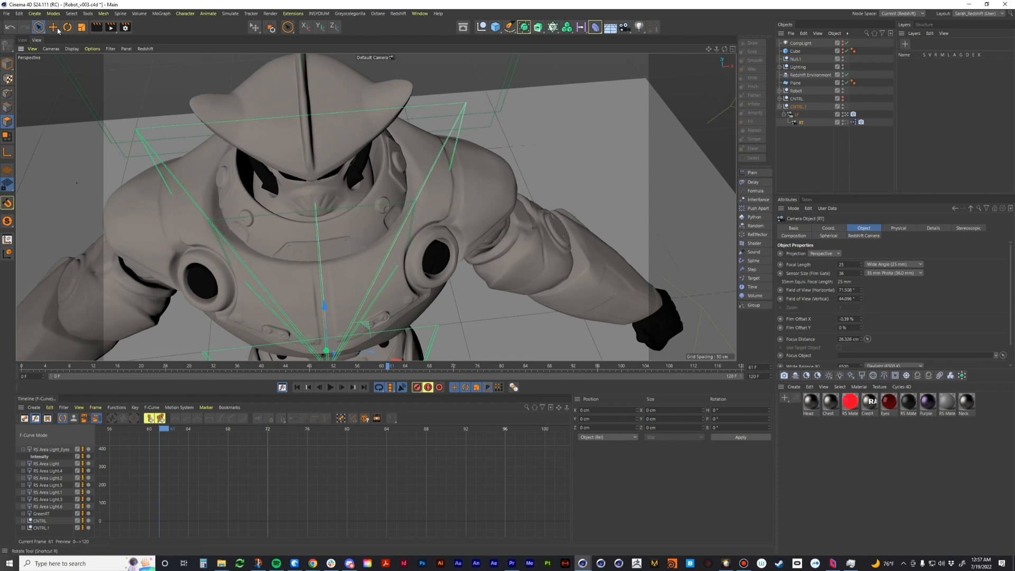
In the stereoscopic viewport, try LF camera Eye Separation values between 0.52 cm and 0.09 cm
click(23, 40)
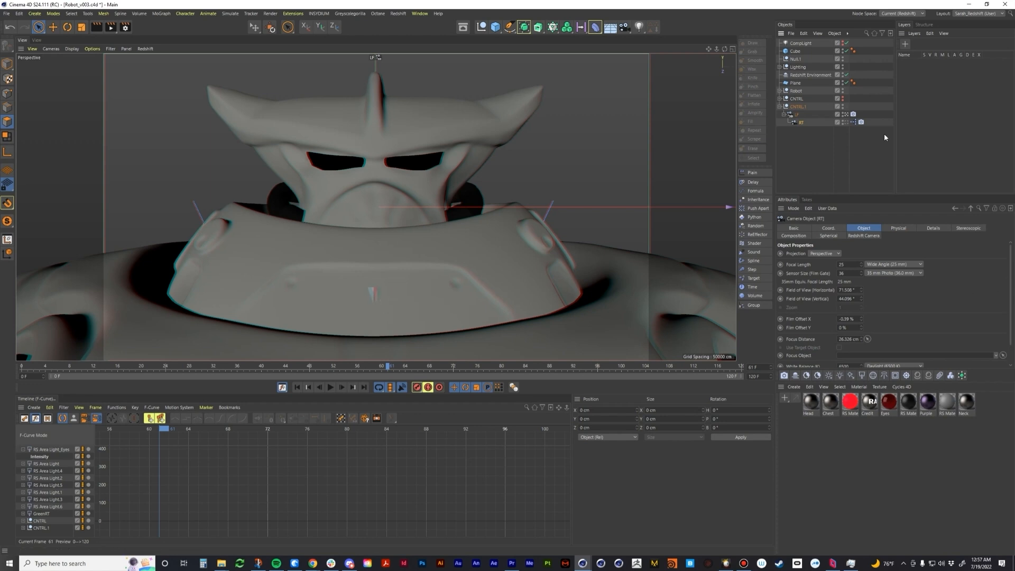
click(796, 114)
click(961, 227)
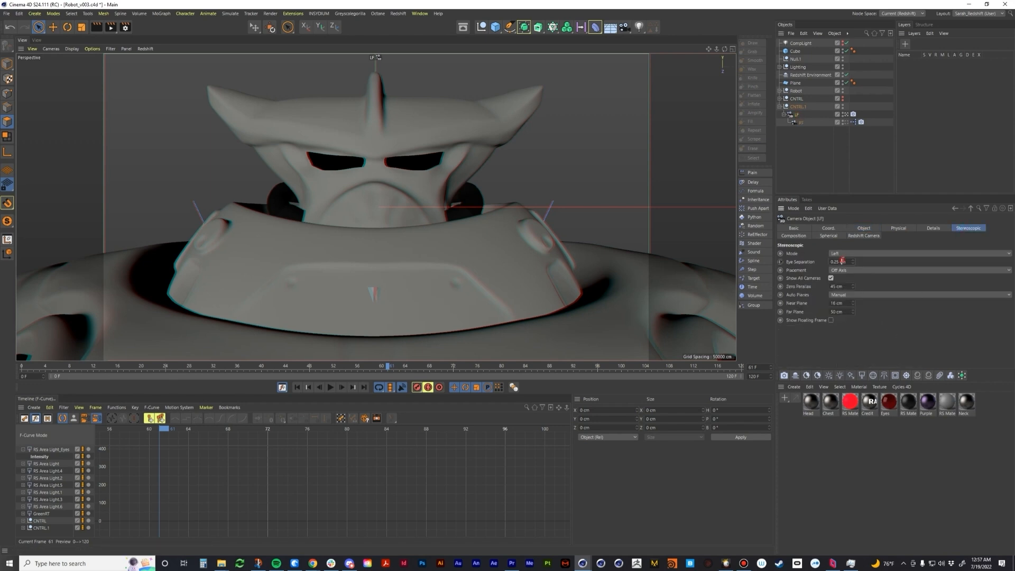
scroll(843, 260, up, 3)
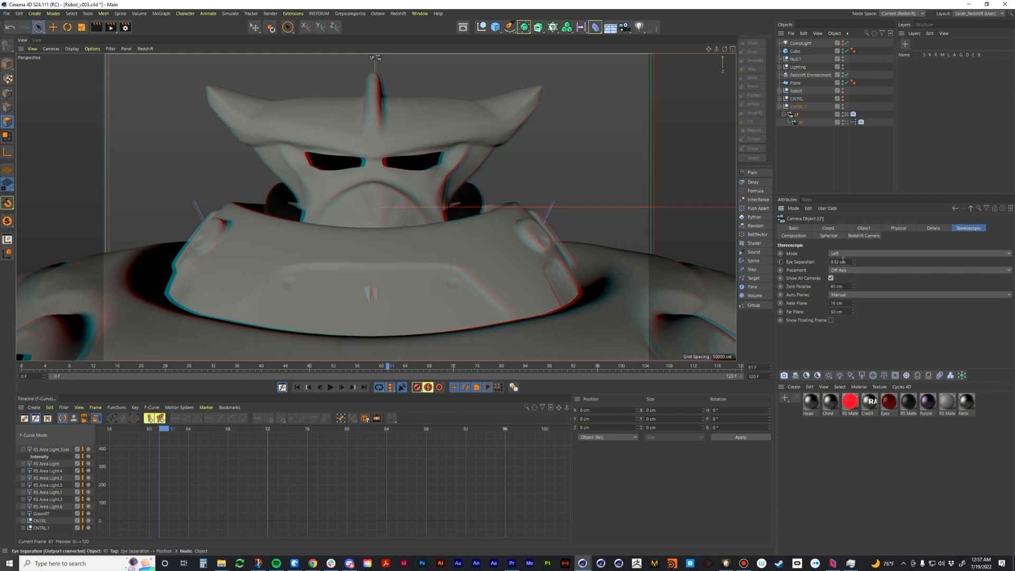
scroll(843, 262, down, 4)
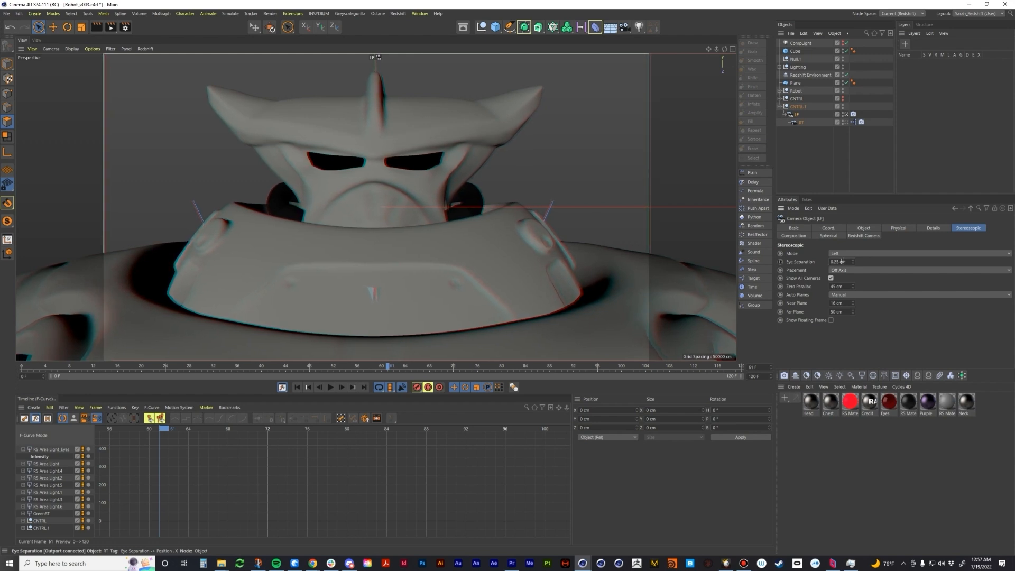
scroll(843, 262, down, 1)
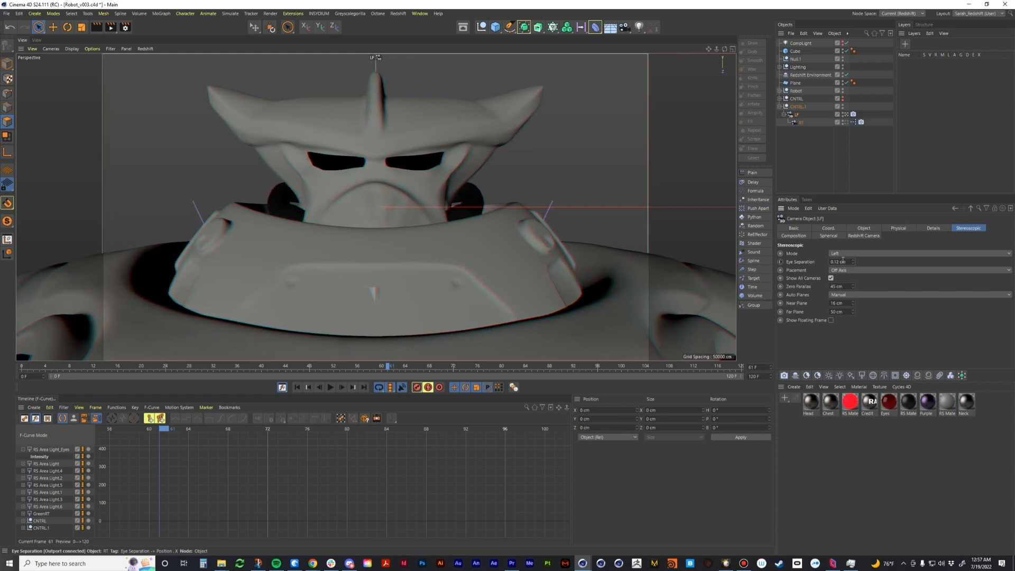
scroll(844, 261, down, 2)
scroll(844, 261, down, 1)
scroll(843, 261, down, 1)
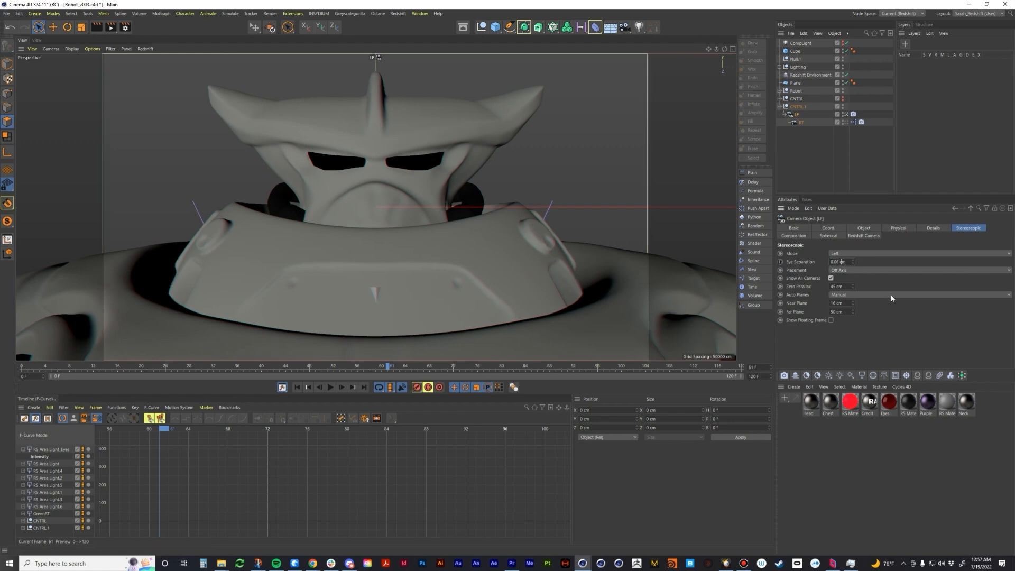
Raise the LF camera's Eye Separation in small increments to 0.25 cm
key(Up)
key(Up)
key(Up)
key(Up)
key(Up)
key(Up)
key(Up)
key(Up)
key(Up)
key(Up)
key(Up)
key(Up)
key(Up)
key(Up)
key(Up)
key(Up)
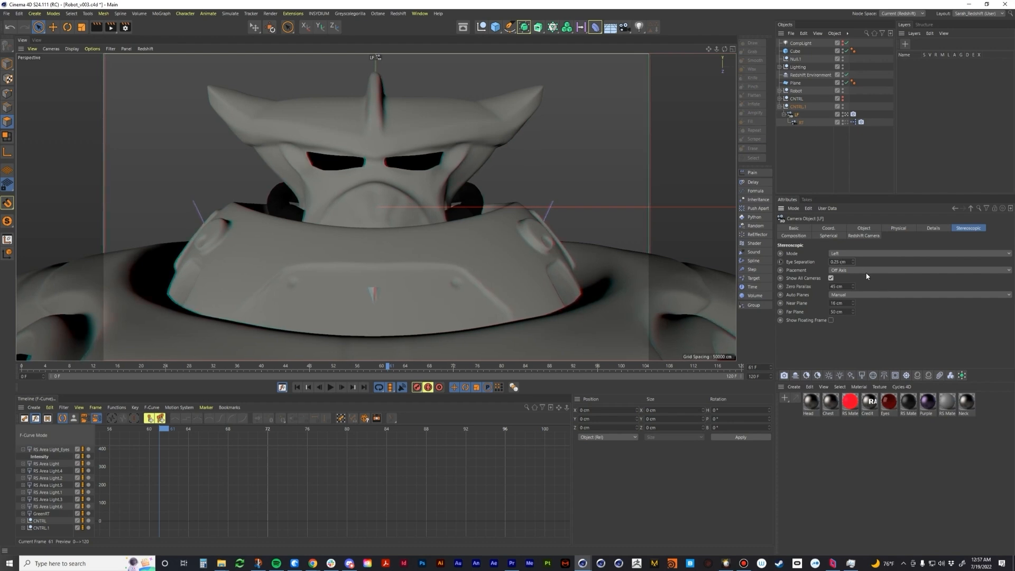
Raise the LF camera's Zero Parallax to 50 cm
click(846, 286)
key(Up)
key(Up)
key(Up)
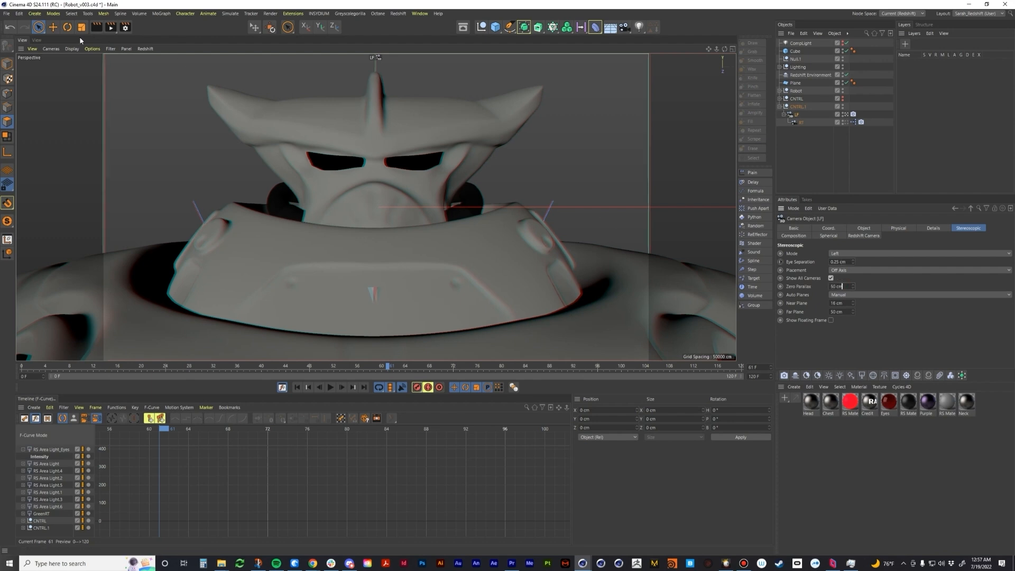
In the default camera viewport, watch the parallax plane from the side while adjusting LF's Zero Parallax to 15 cm
click(36, 40)
scroll(319, 250, up, 4)
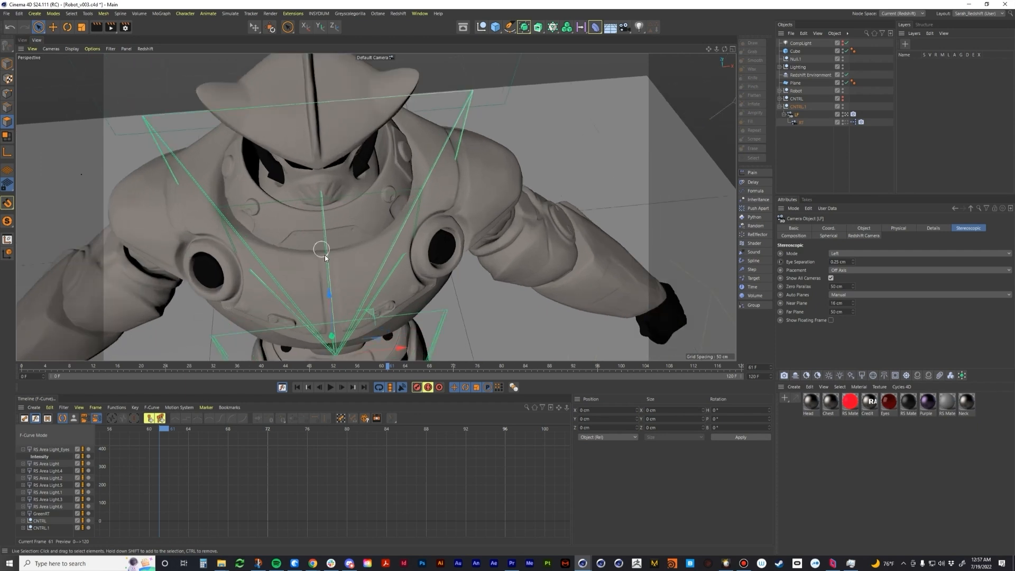
alt+drag(309, 275, 421, 218)
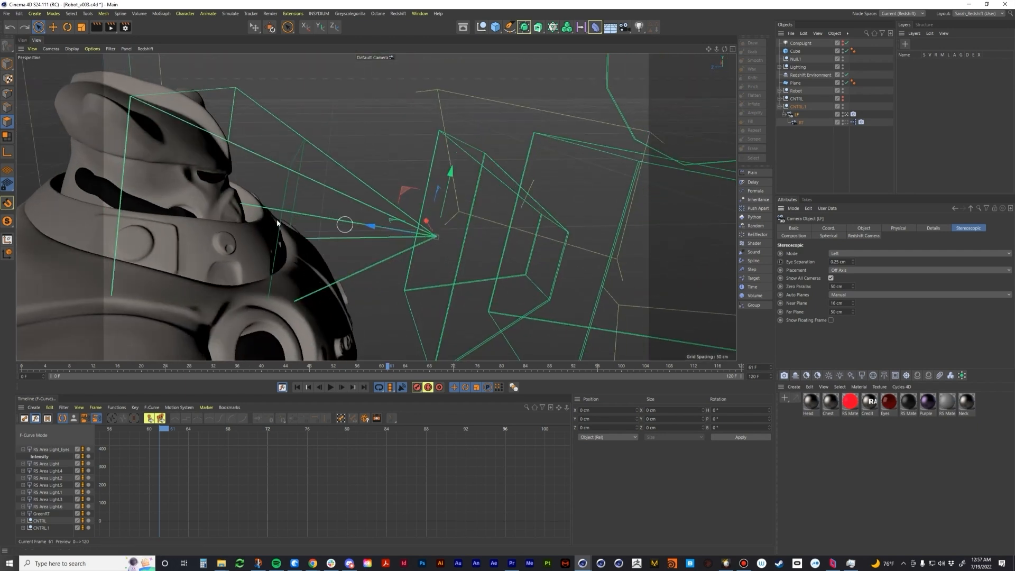
scroll(844, 287, down, 20)
scroll(845, 286, down, 9)
scroll(844, 286, up, 6)
scroll(845, 287, up, 1)
key(Up)
key(Up)
key(Up)
key(Down)
key(Down)
key(Down)
key(Down)
key(Up)
key(Down)
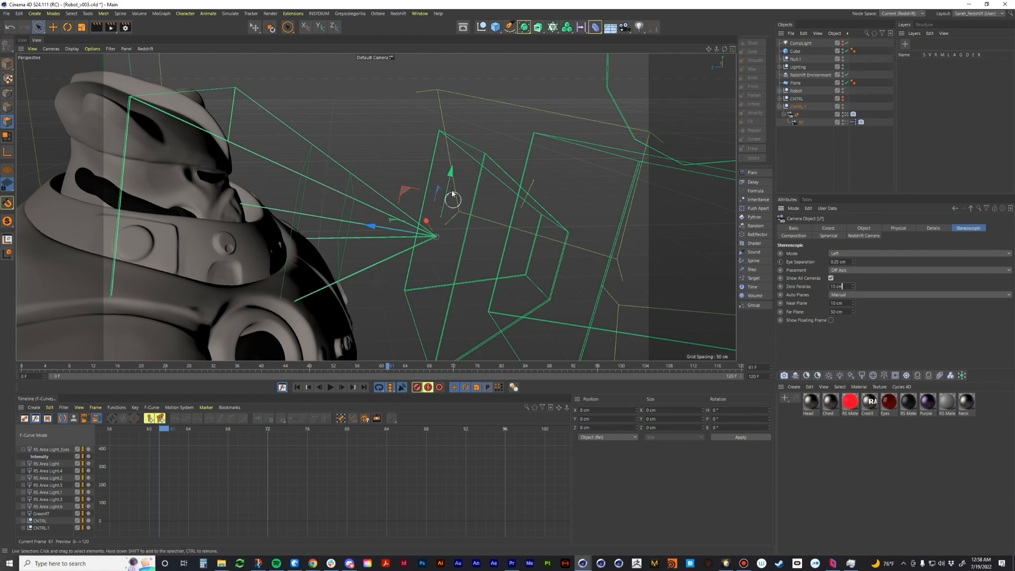
Examine the parallax planes against the robot's face, then check the anaglyph in the stereoscopic viewport with nothing selected
alt+drag(423, 210, 656, 272)
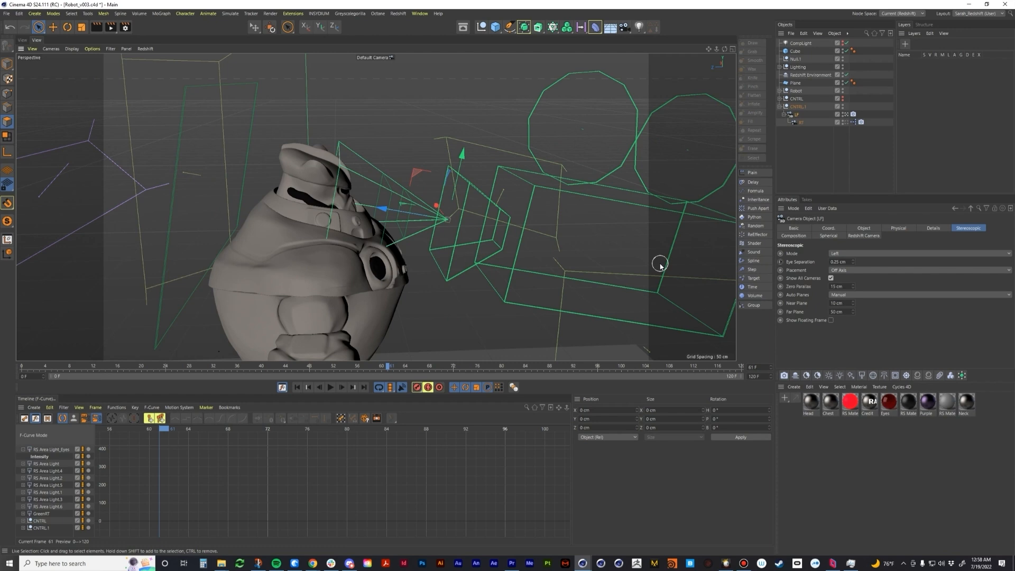
scroll(370, 196, up, 5)
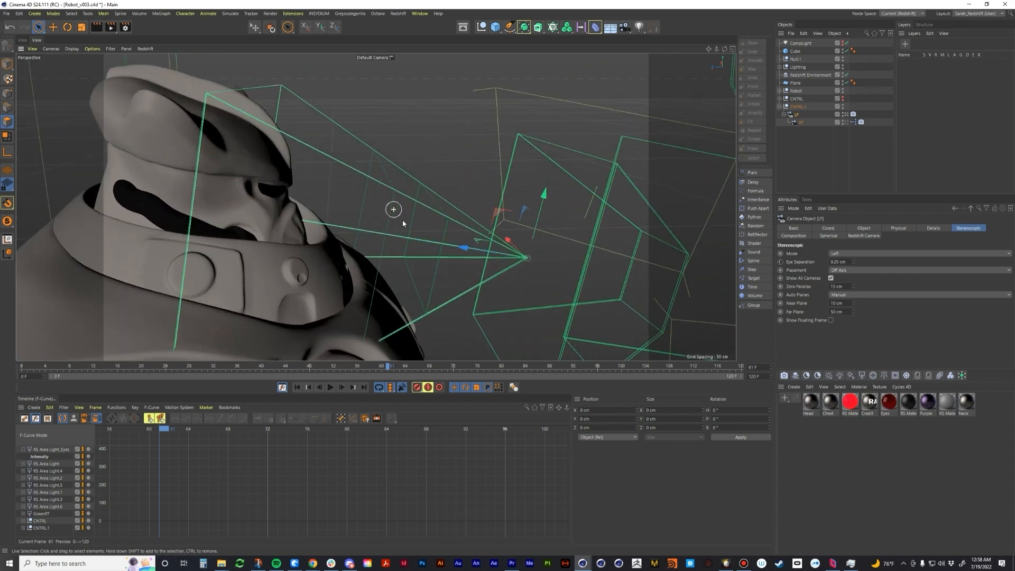
scroll(415, 238, up, 2)
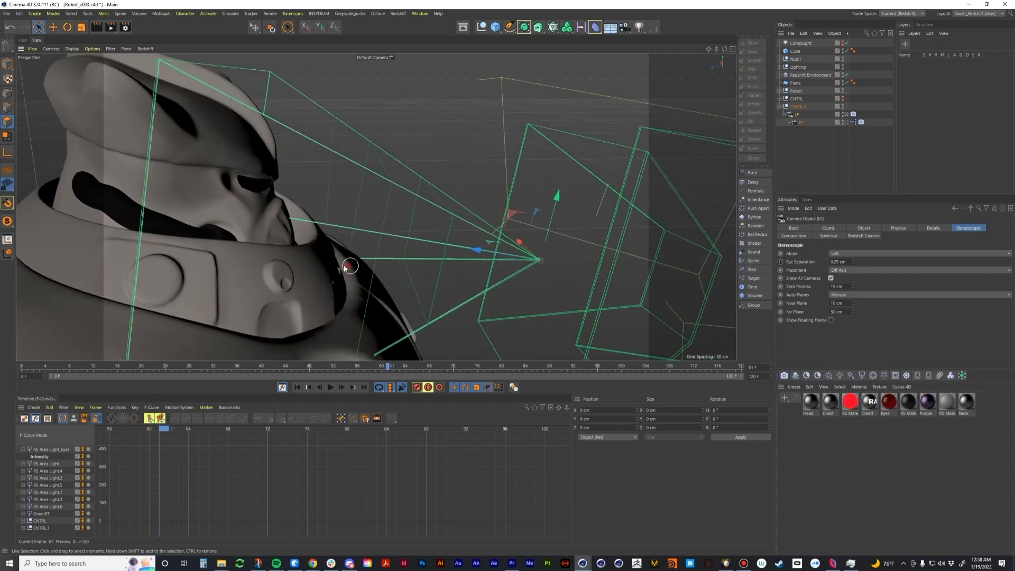
alt+drag(344, 267, 344, 246)
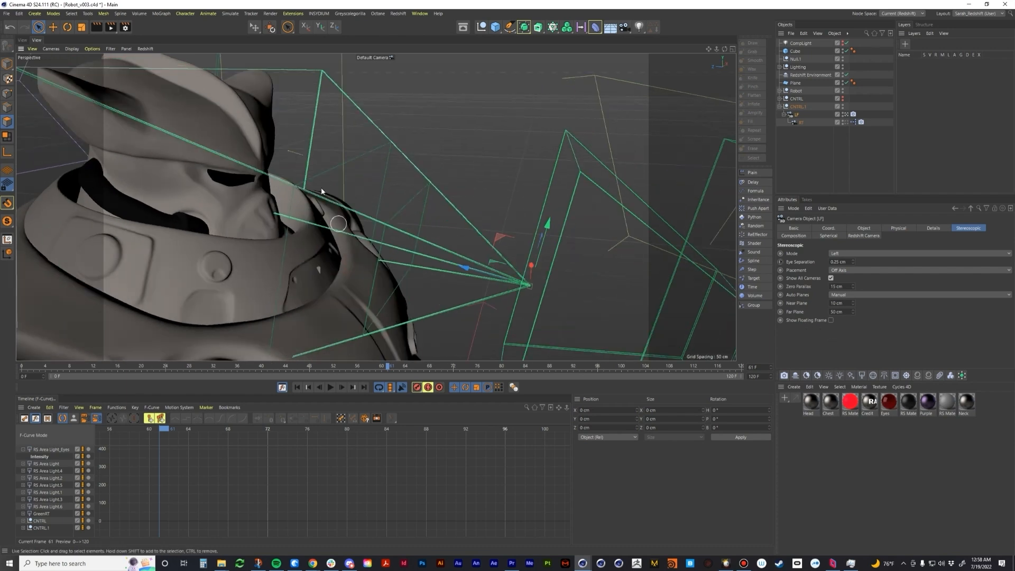
alt+drag(322, 303, 299, 272)
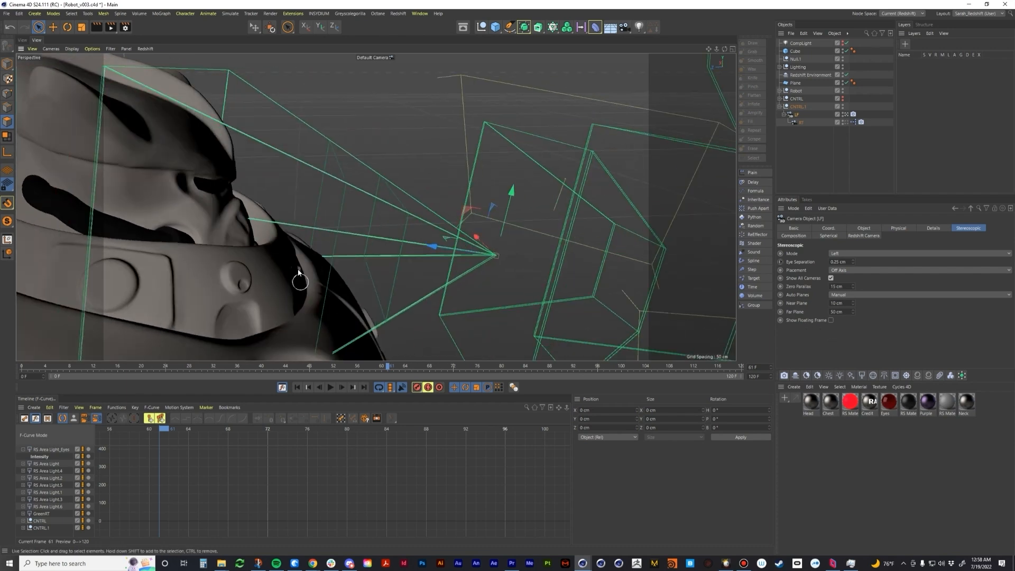
click(22, 40)
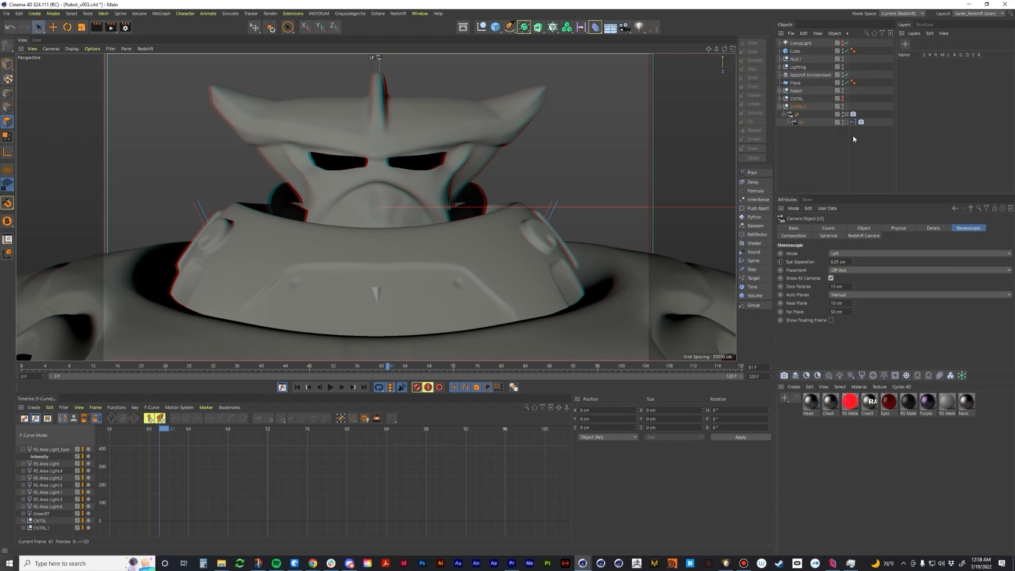
click(822, 160)
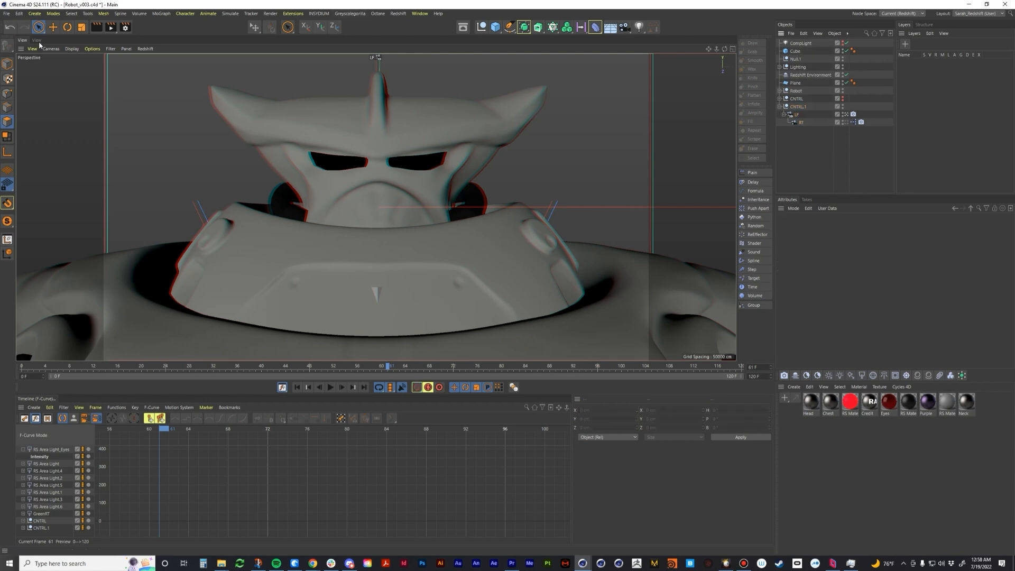
Return to the default camera viewport and inspect the LF and RT frustum edges near the robot's collar
click(40, 42)
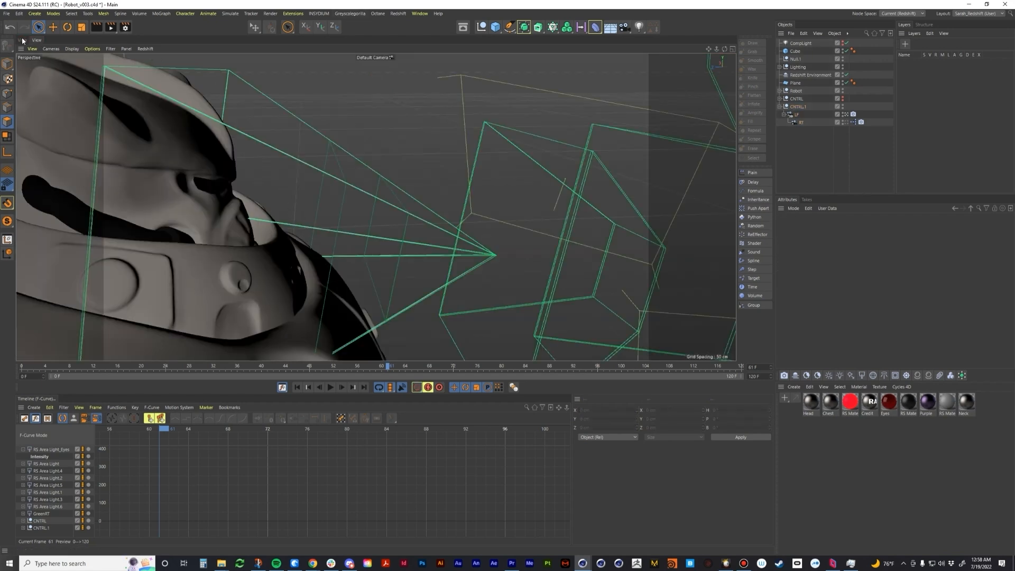
alt+drag(233, 197, 288, 225)
scroll(286, 225, up, 3)
scroll(230, 222, up, 3)
scroll(303, 225, down, 3)
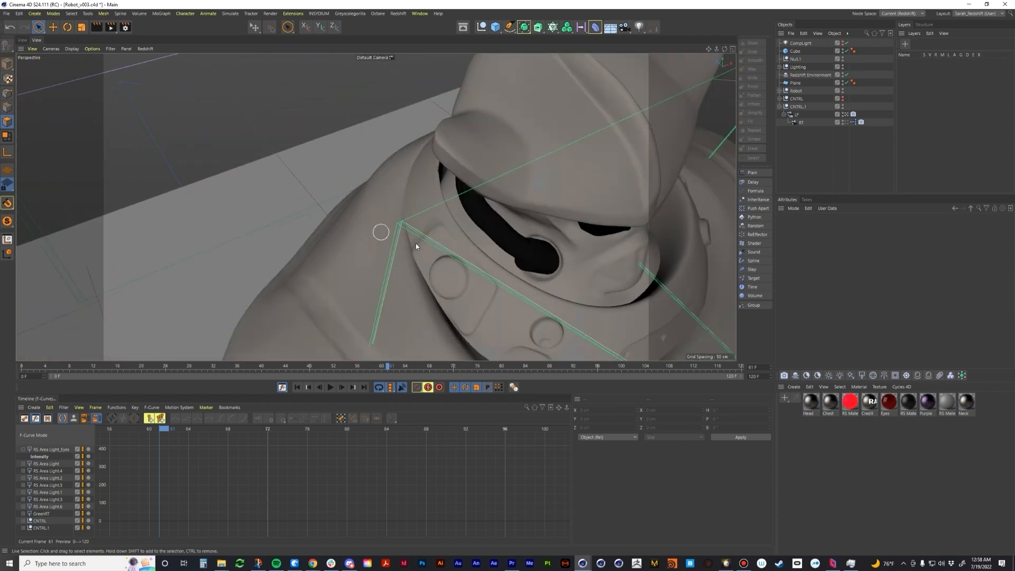
Set the RT camera's Film Offset X to -0.6 %, comparing its frustum edges with LF's near the robot's collar
scroll(437, 246, up, 1)
alt+drag(437, 245, 376, 251)
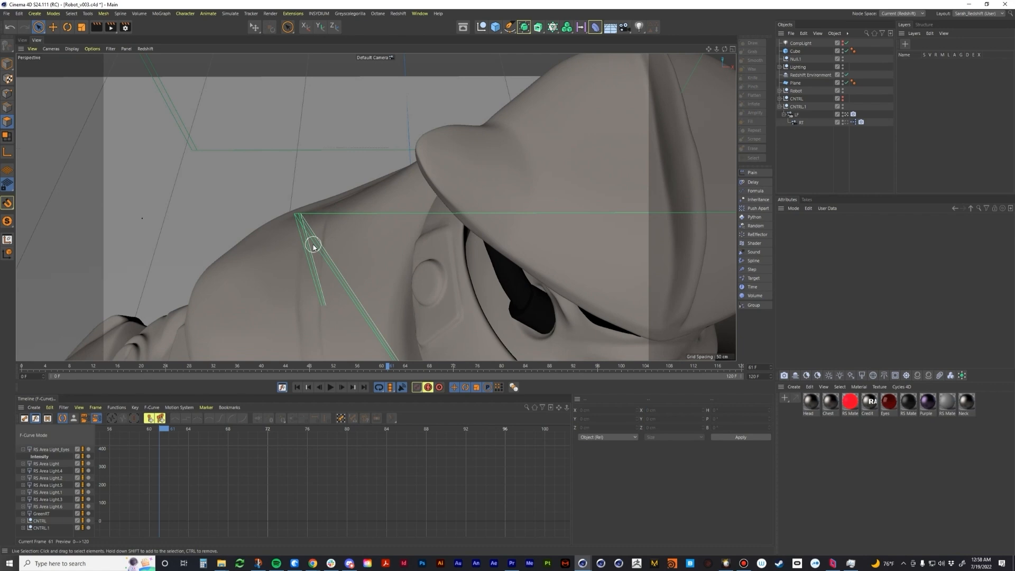
scroll(313, 245, up, 1)
scroll(306, 222, up, 2)
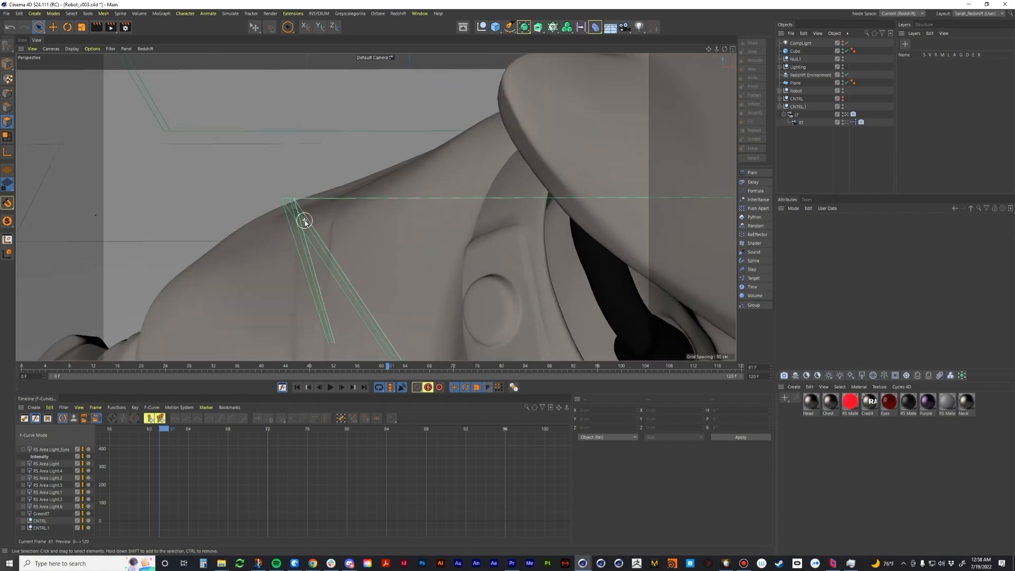
click(803, 123)
click(862, 228)
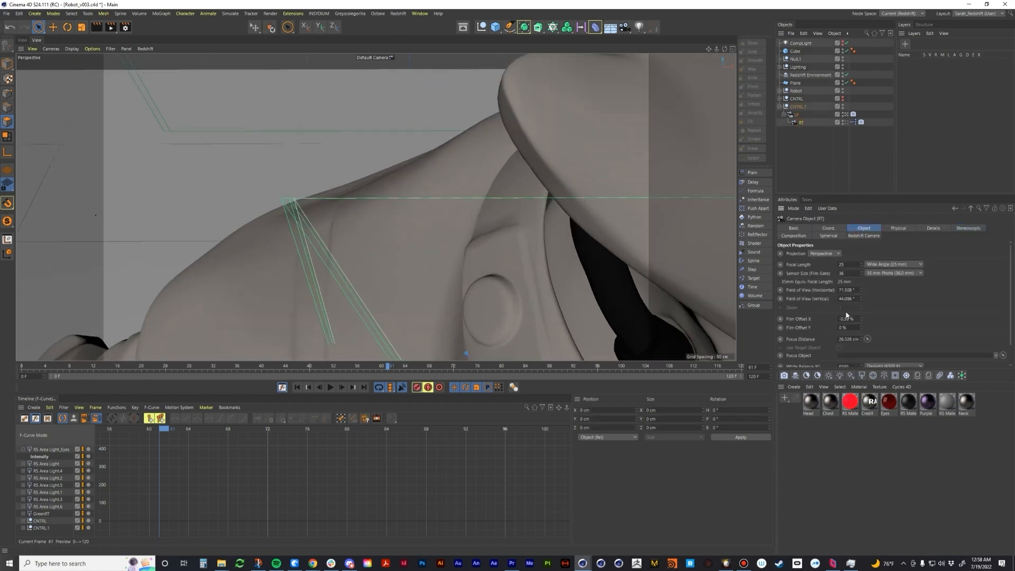
click(847, 319)
text(-)
key(Return)
click(831, 318)
text(-)
key(Return)
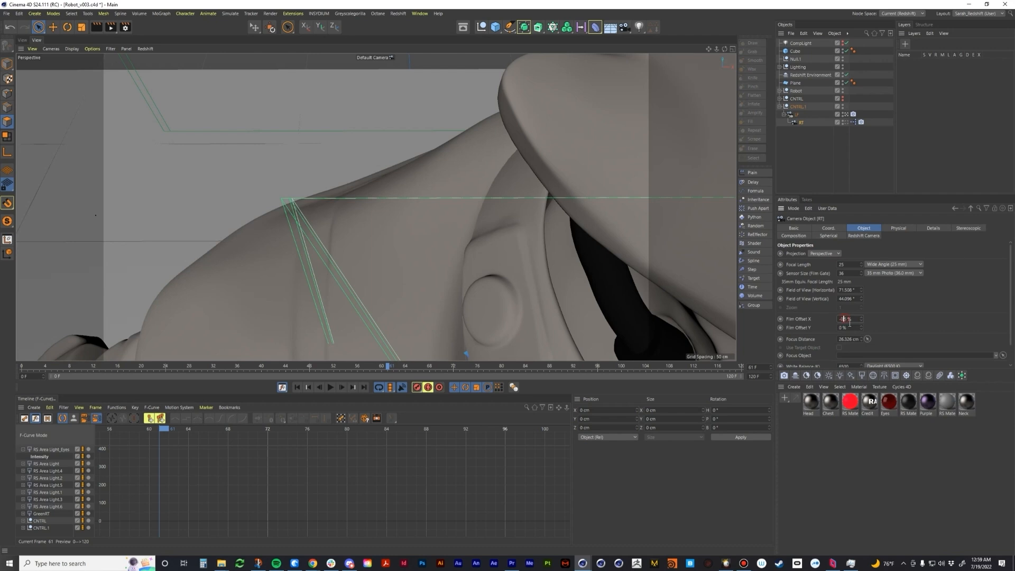
text(5)
key(Return)
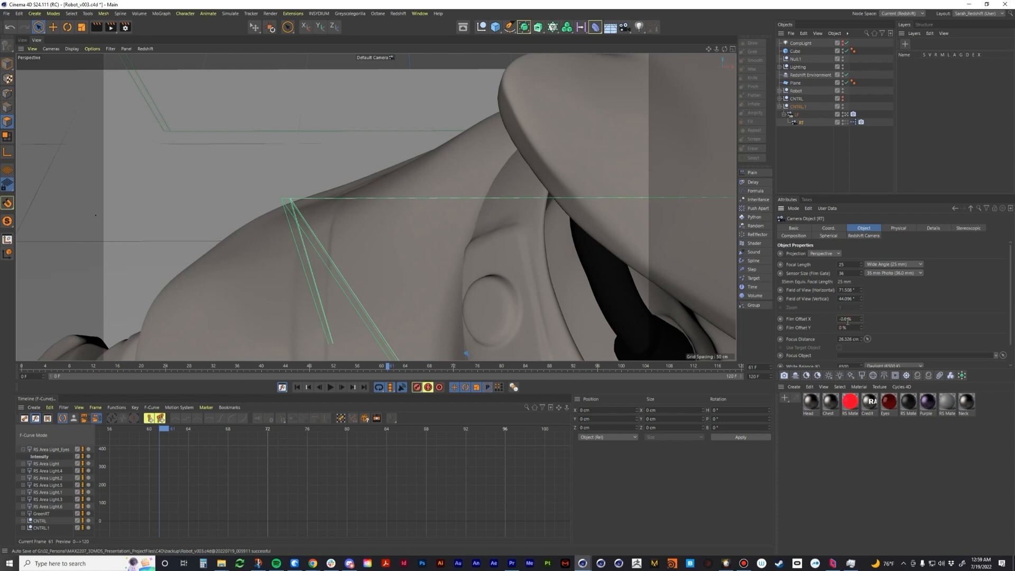
Refine the RT camera's Film Offset X to -0.66 %, checking the frustum edges up close
key(Return)
scroll(295, 211, up, 3)
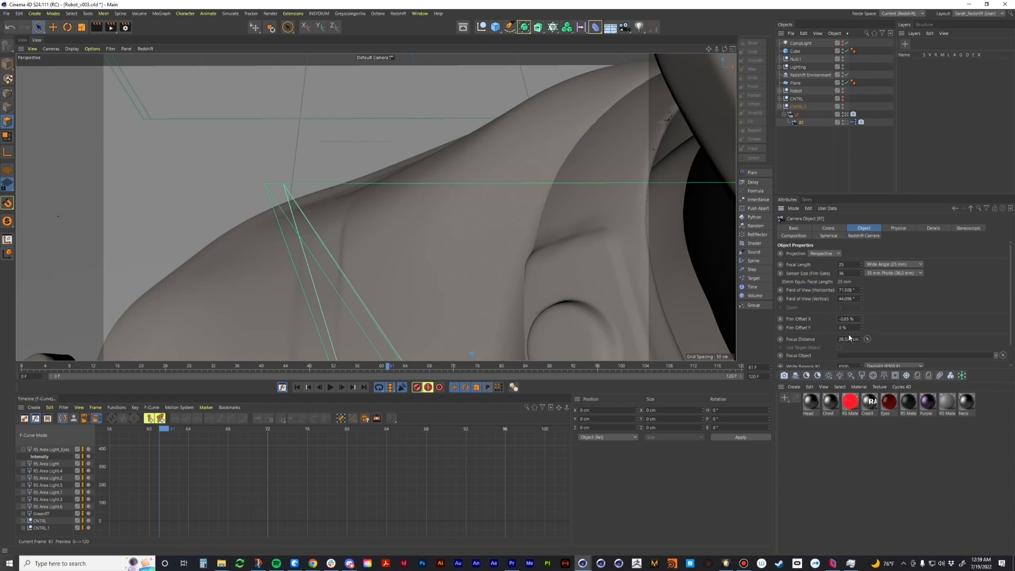
key(BackSpace)
key(Return)
scroll(286, 175, down, 6)
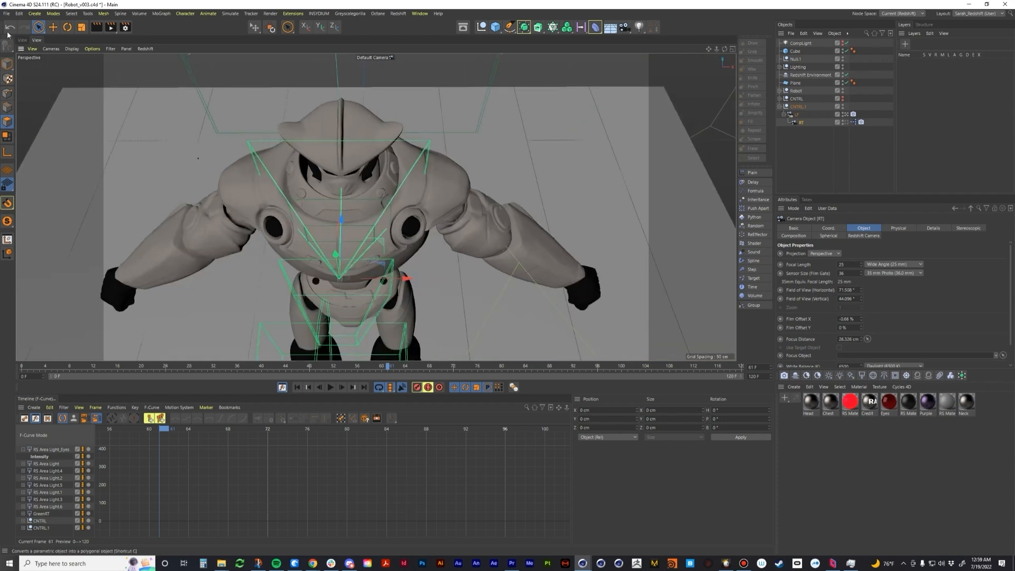
Switch to After Effects, collapse the Solids folder and view the Green Solid 1 flare on the first frame of Robot_v001_LF
click(22, 40)
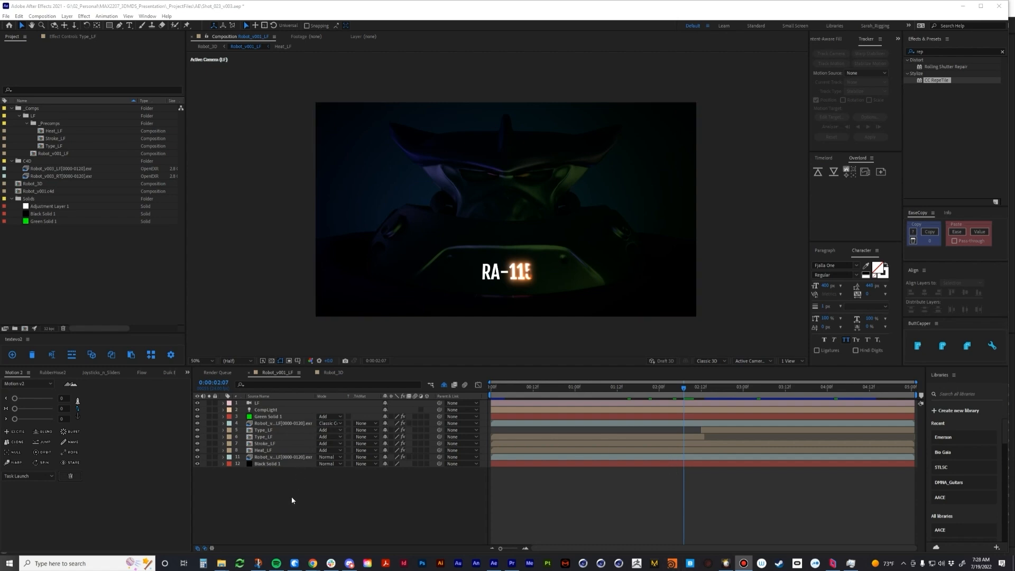
click(11, 199)
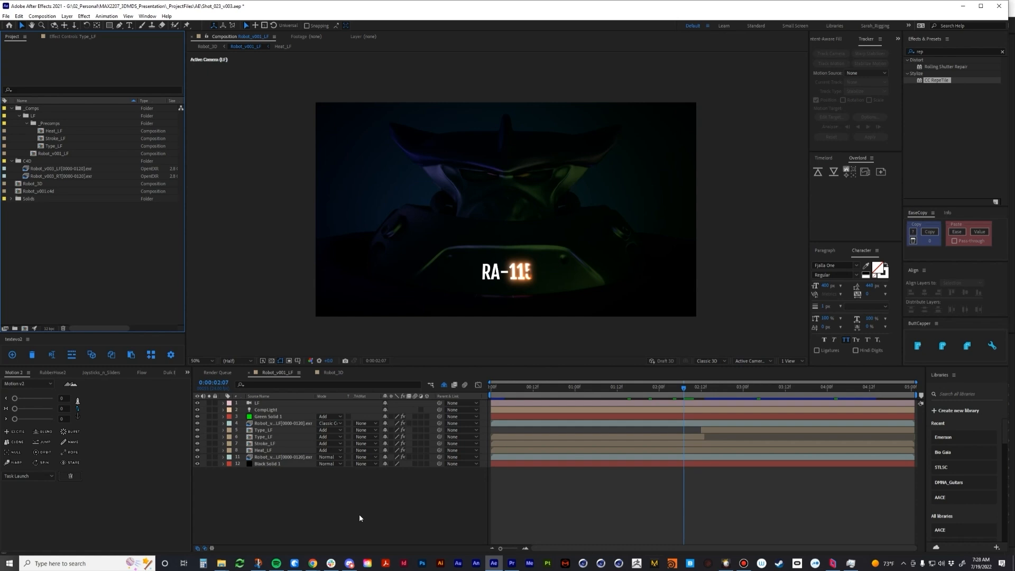
click(274, 417)
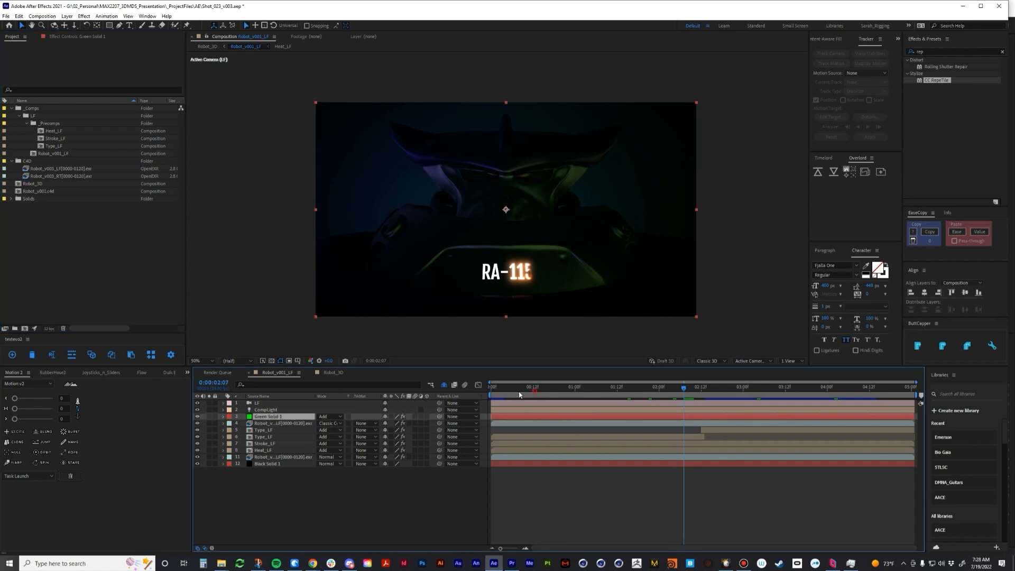
key(Home)
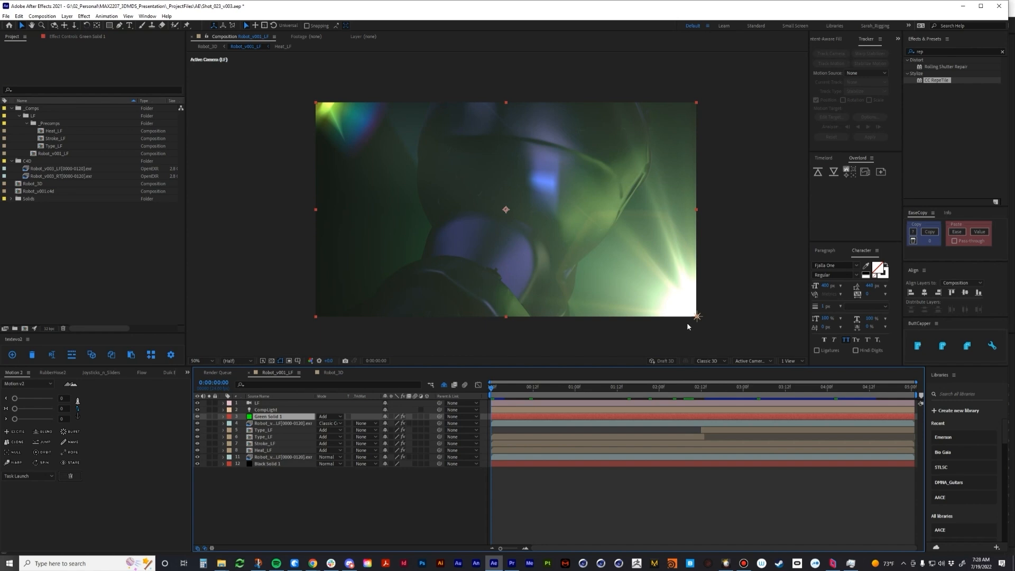
Examine the upper robot render layer's EXtractoR, Optical Glow and Matte Choker settings at 0:00:03:01, where the eyes glow
click(270, 424)
click(688, 395)
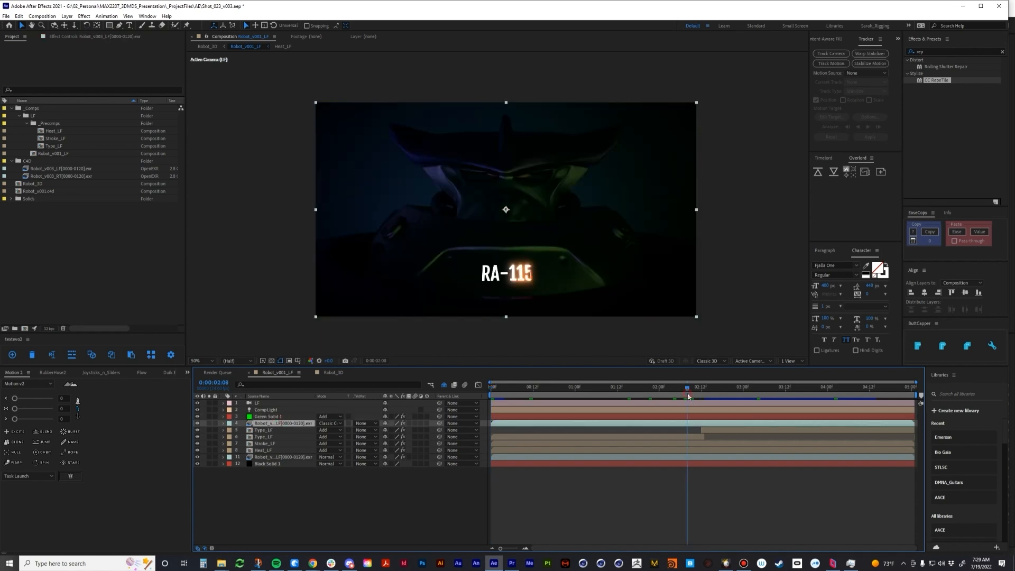
drag(688, 396, 746, 409)
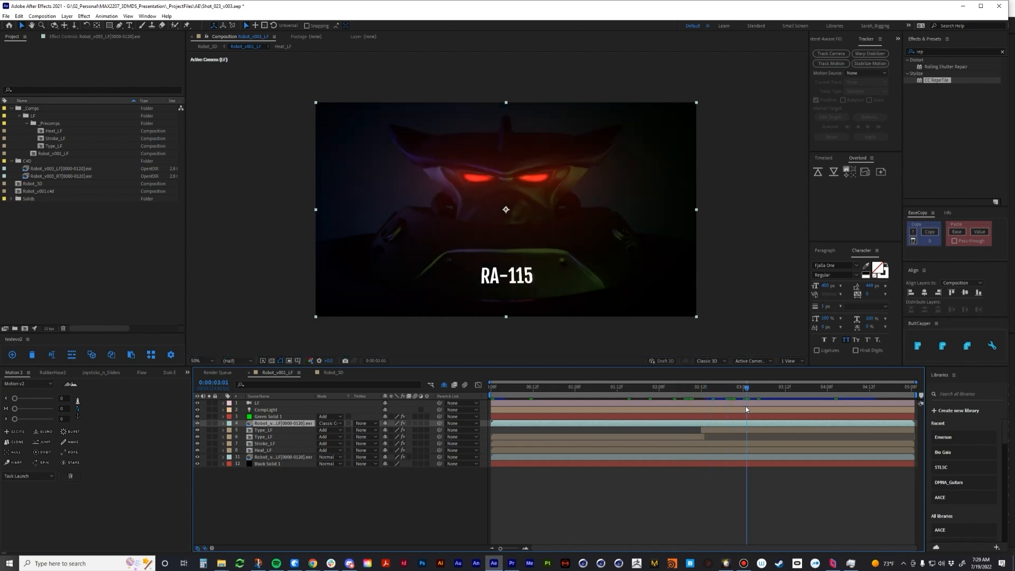
click(71, 37)
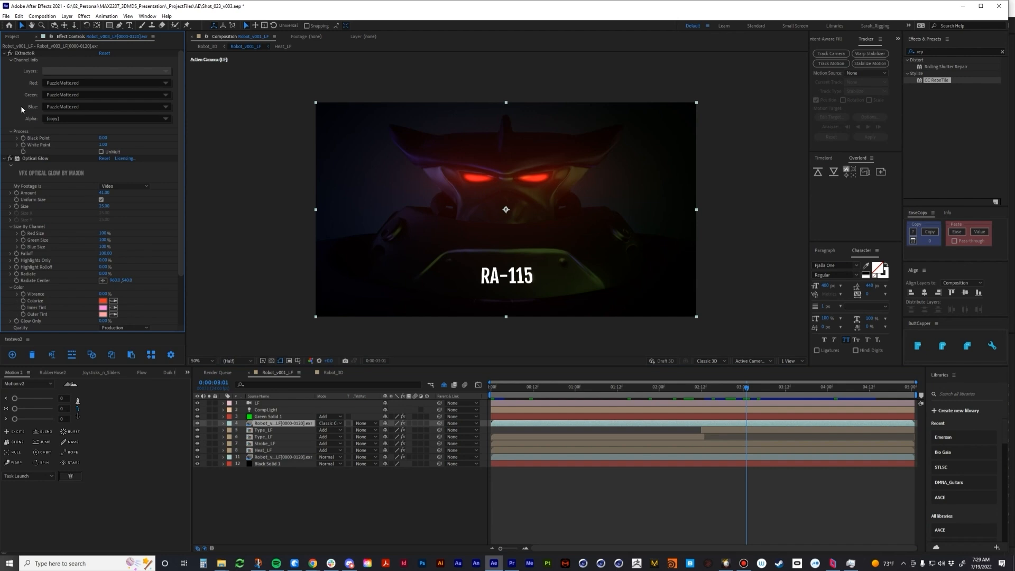
scroll(71, 213, down, 3)
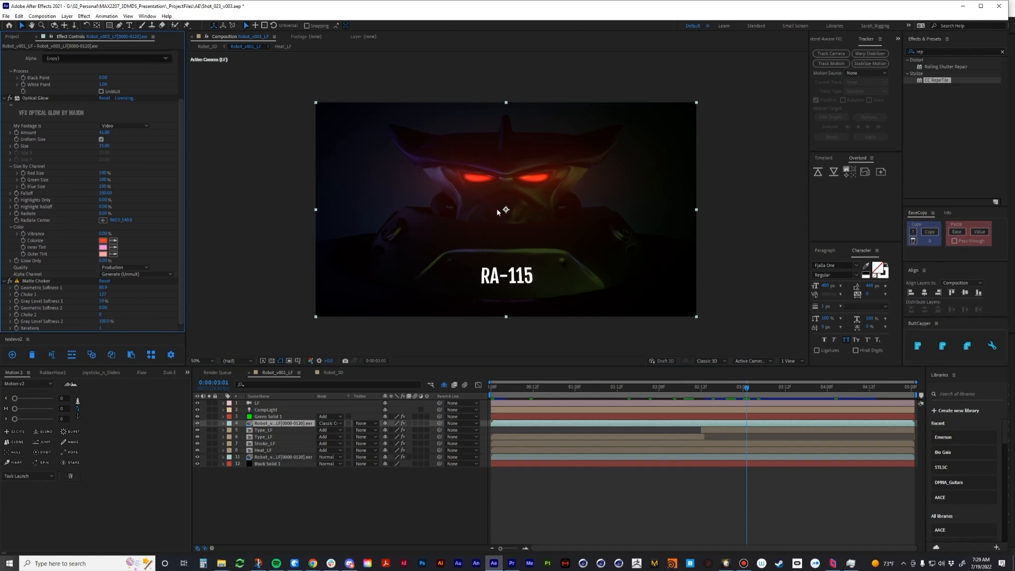
Review the effects on the two Type_LF layers, Stroke_LF, Heat_LF and the lower robot render layer, viewing the frame at 0:00:02:06
click(264, 431)
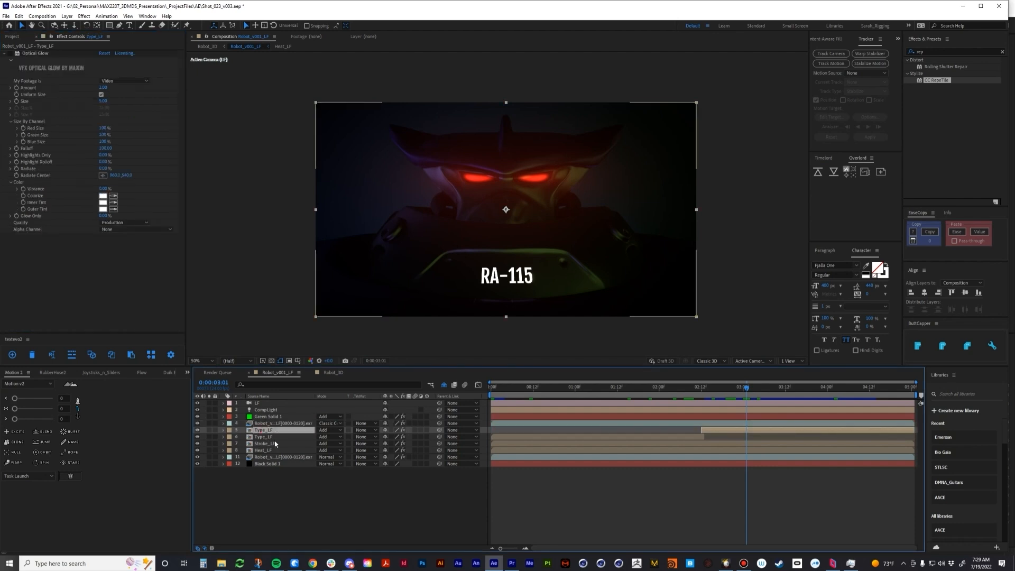
click(267, 437)
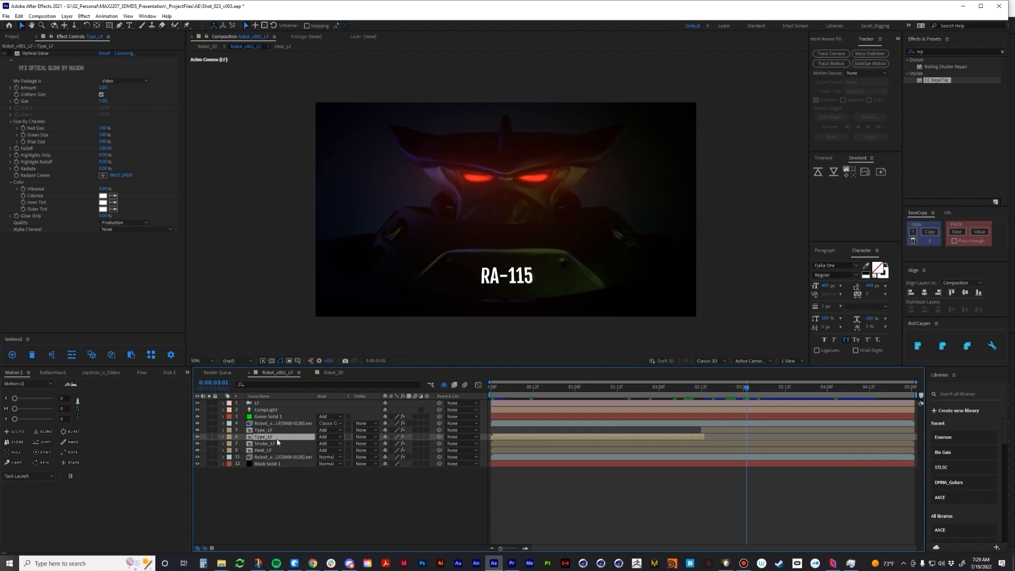
click(283, 450)
click(681, 390)
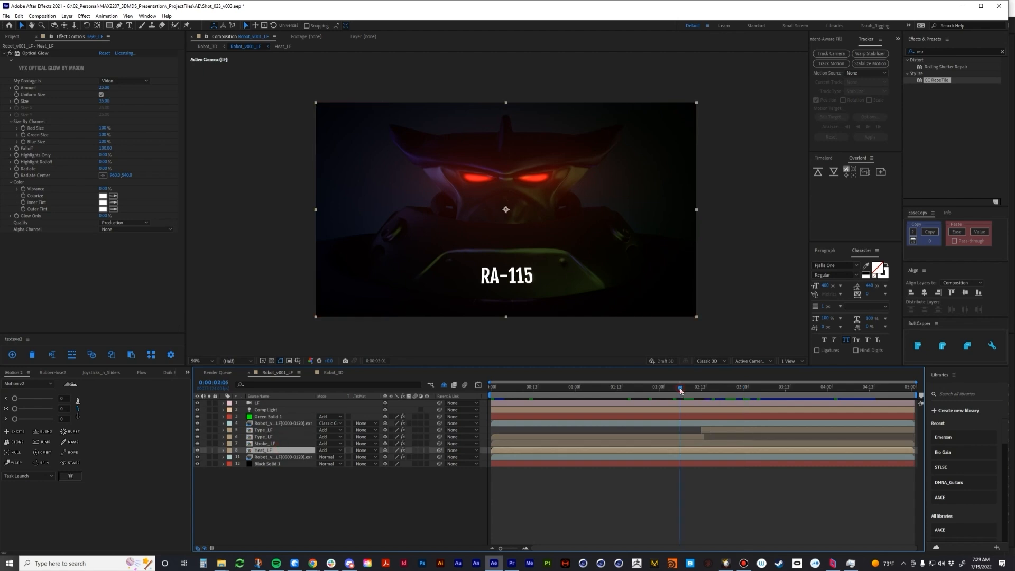
click(274, 445)
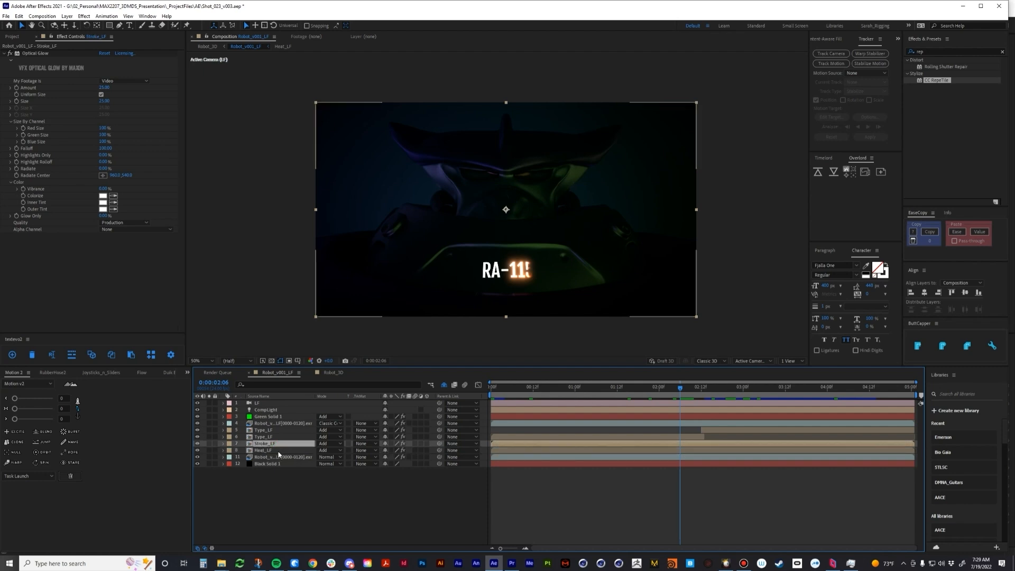
click(275, 450)
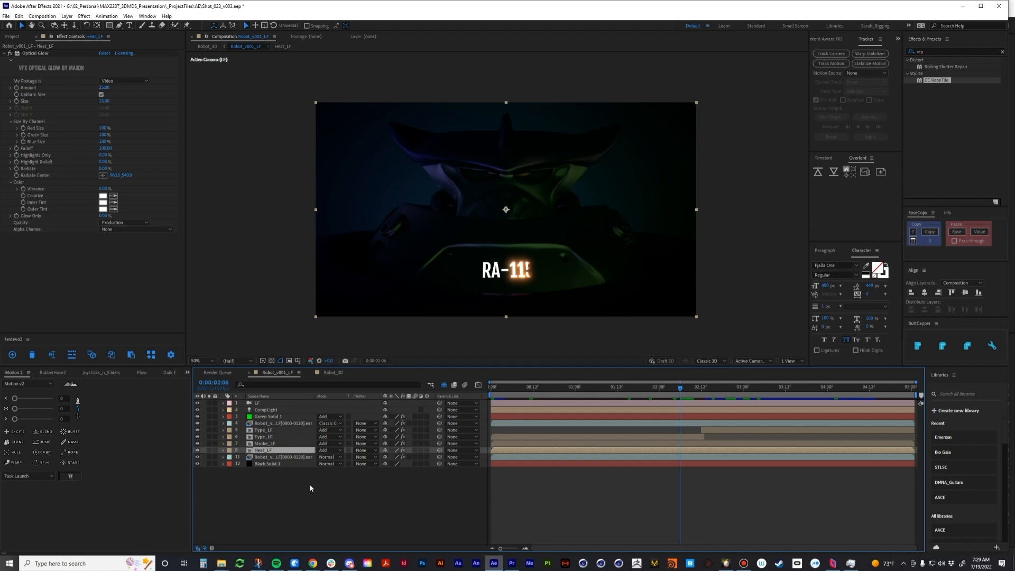
click(283, 457)
click(360, 508)
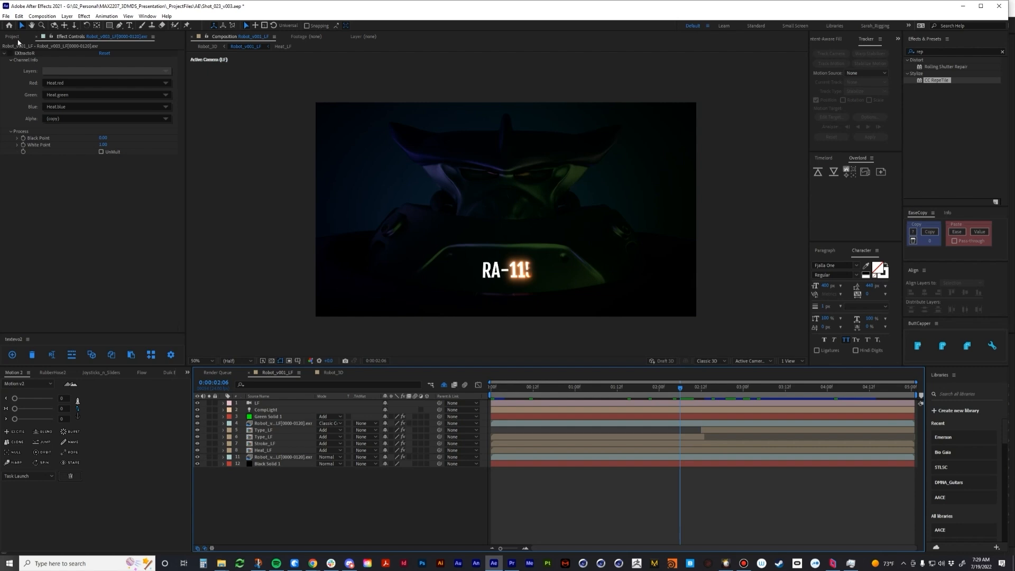
Duplicate the Robot_v001_LF composition with True Comp Duplicator, using suffix _RT, footage duplication and grouping into a folder named RT
click(12, 36)
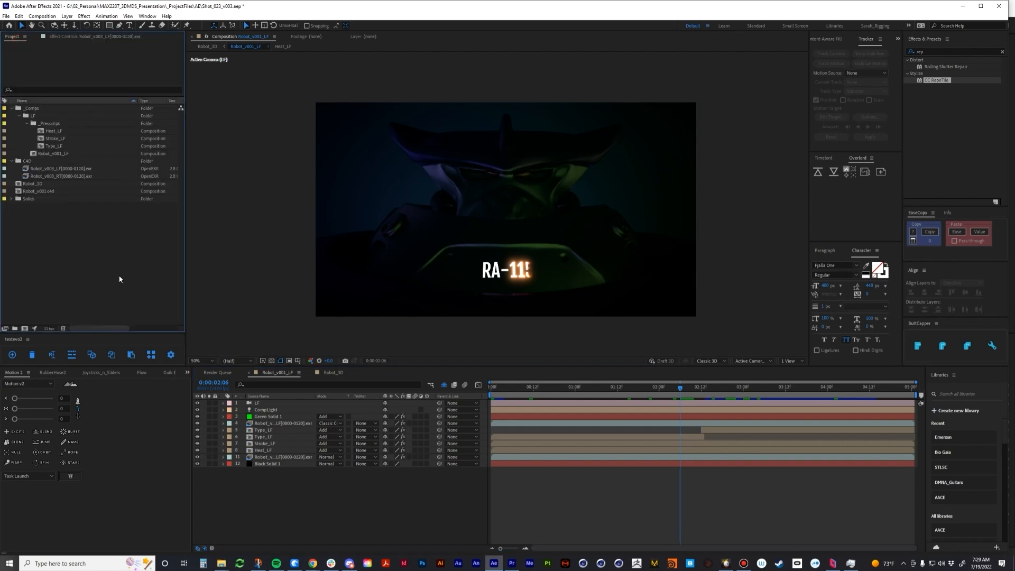
click(36, 154)
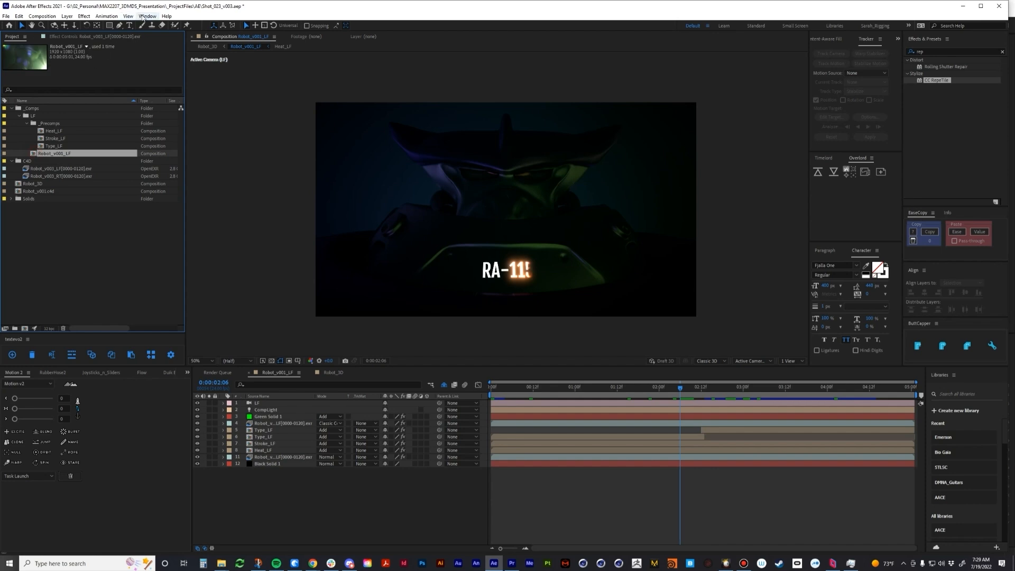
click(144, 16)
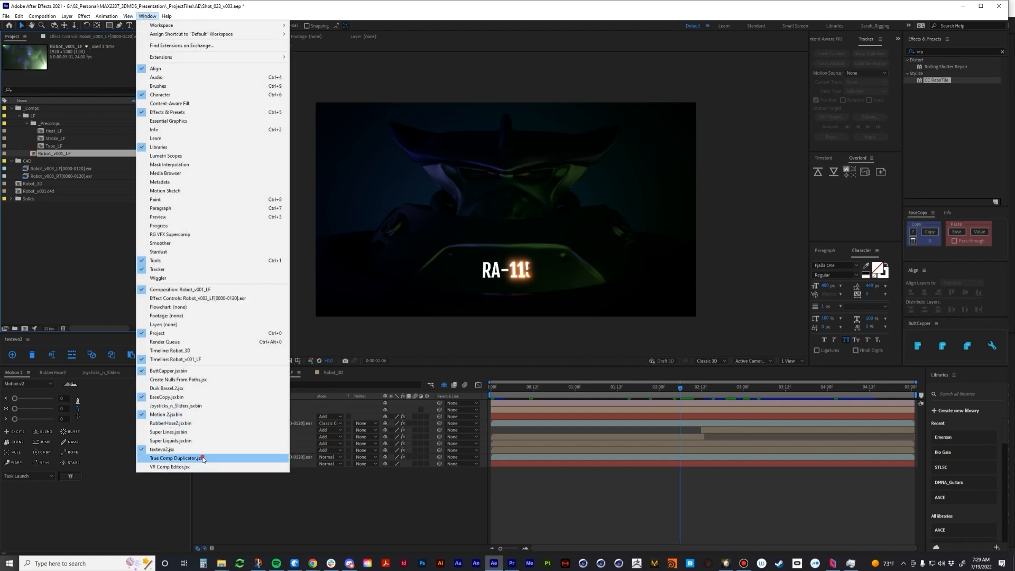
click(176, 458)
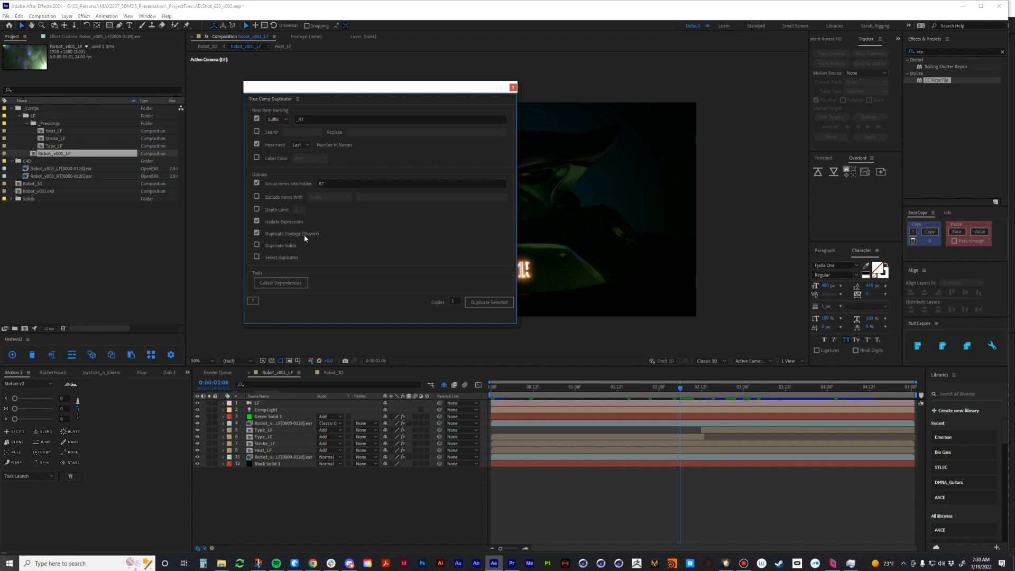
click(487, 302)
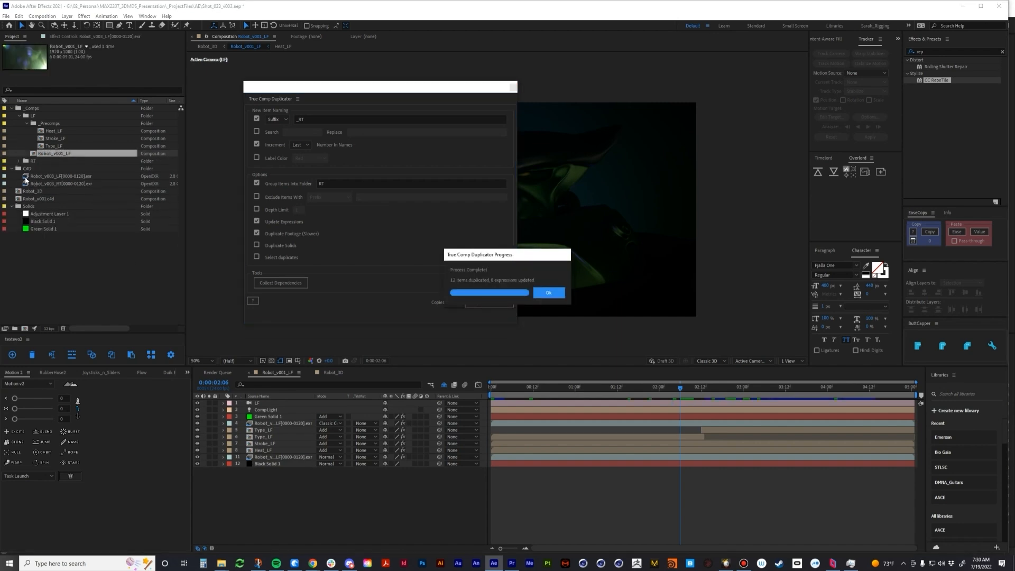
click(19, 161)
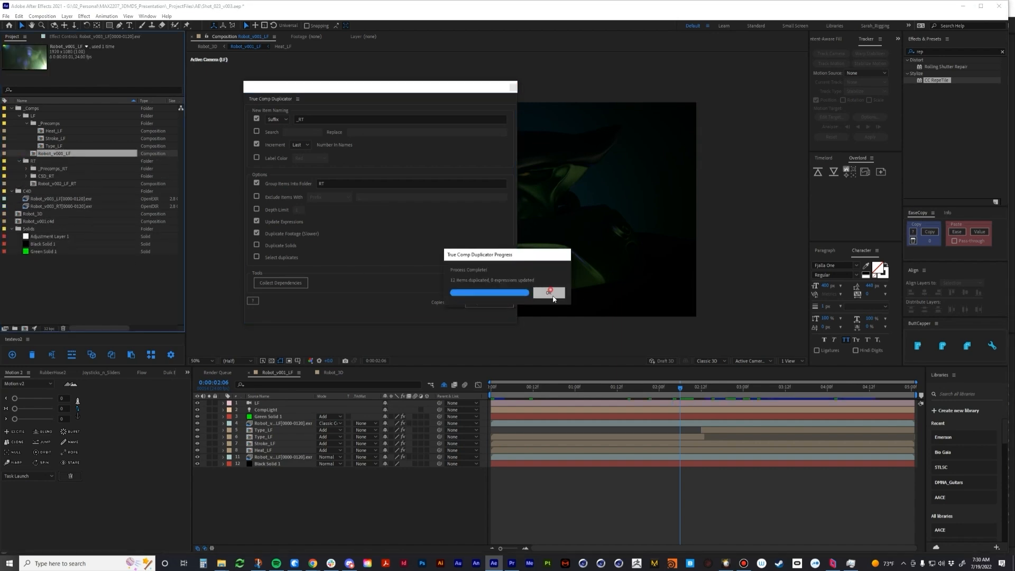
click(550, 292)
click(513, 87)
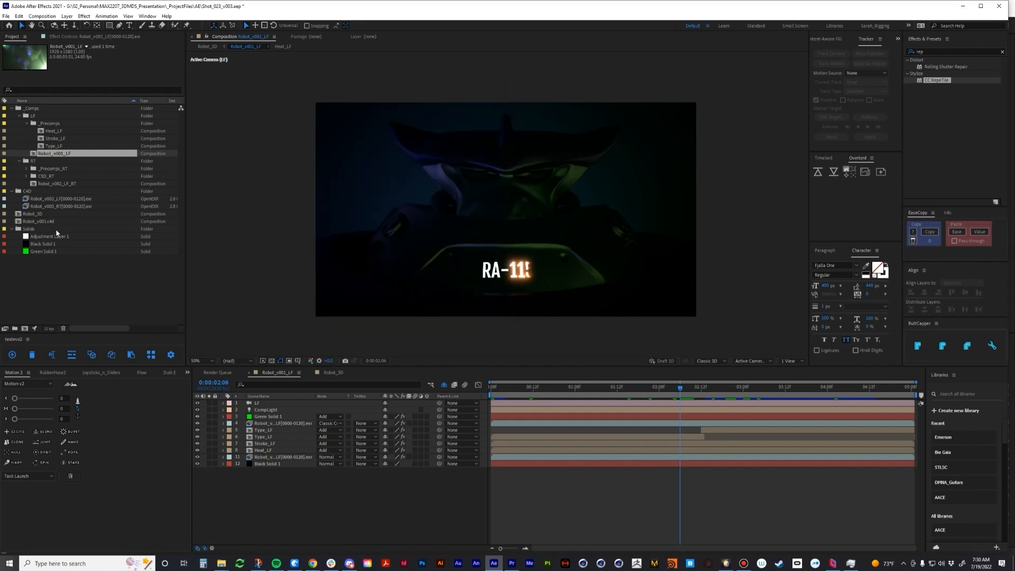
Rename the duplicated C5D_RT folder as C4D_RT
click(44, 177)
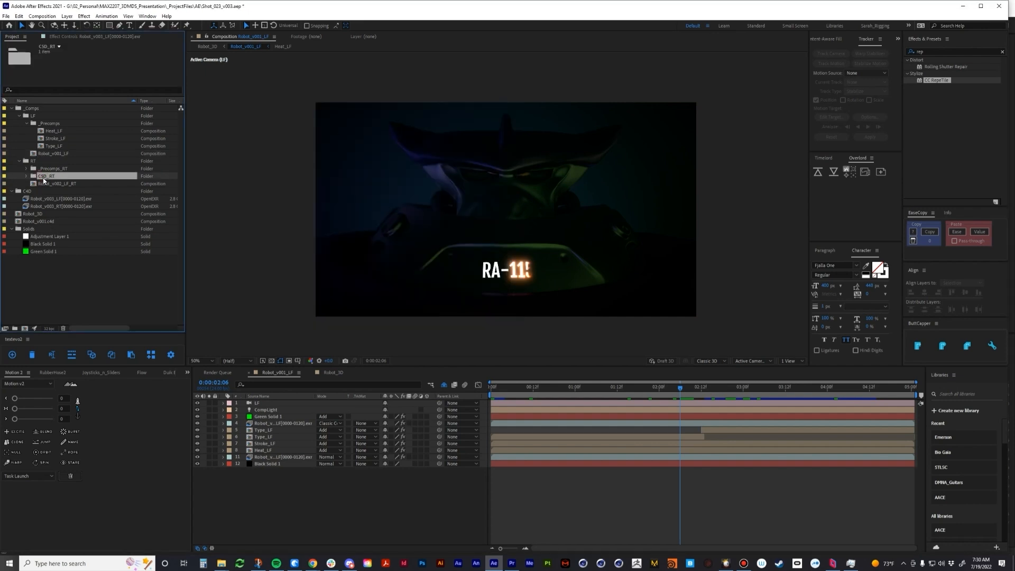
click(43, 177)
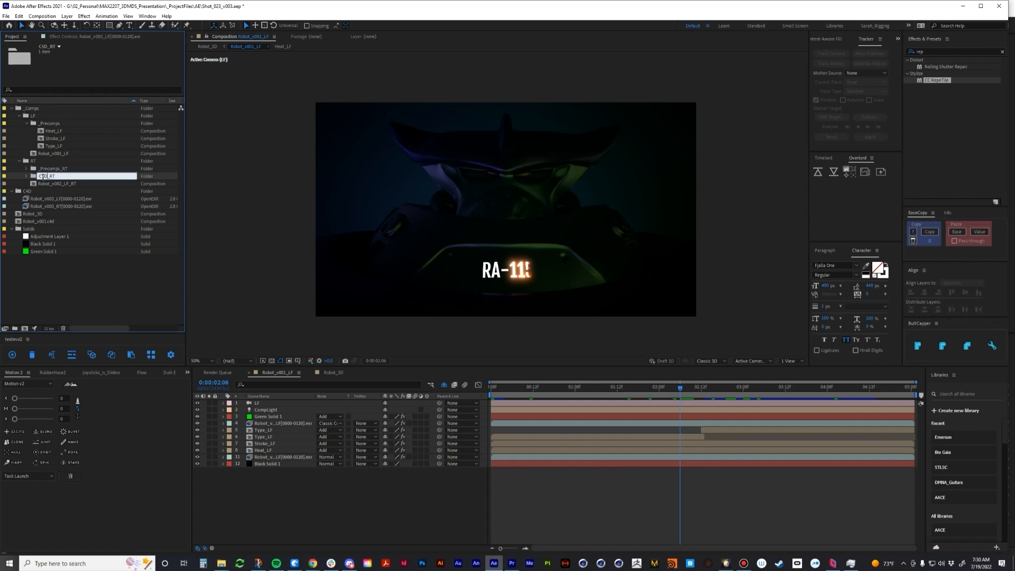
key(BackSpace)
text(4)
key(Return)
Rename the duplicated composition in the RT folder as Robot_v001_RT
click(53, 183)
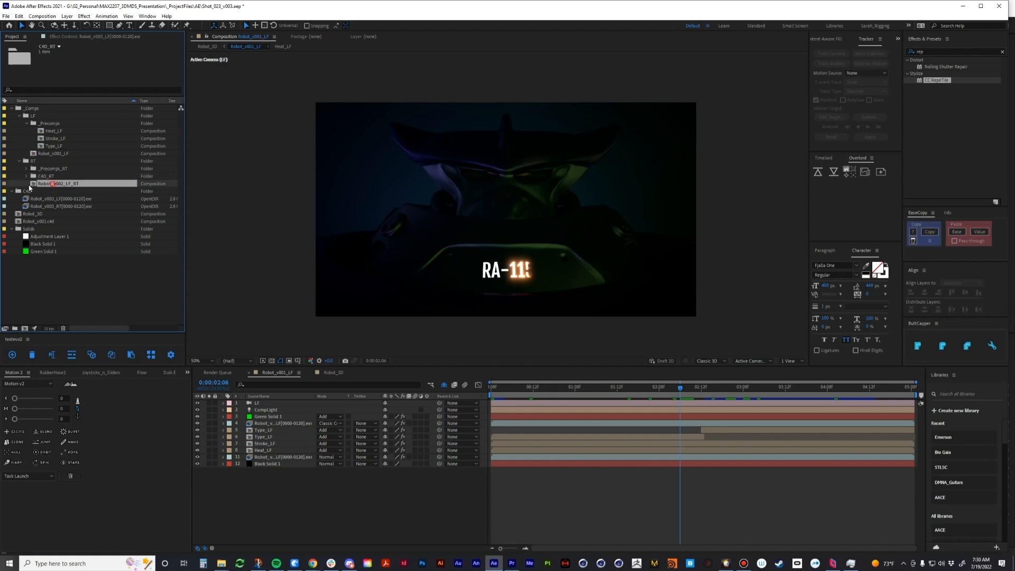
key(Return)
key(Right)
key(BackSpace)
key(BackSpace)
key(BackSpace)
key(Return)
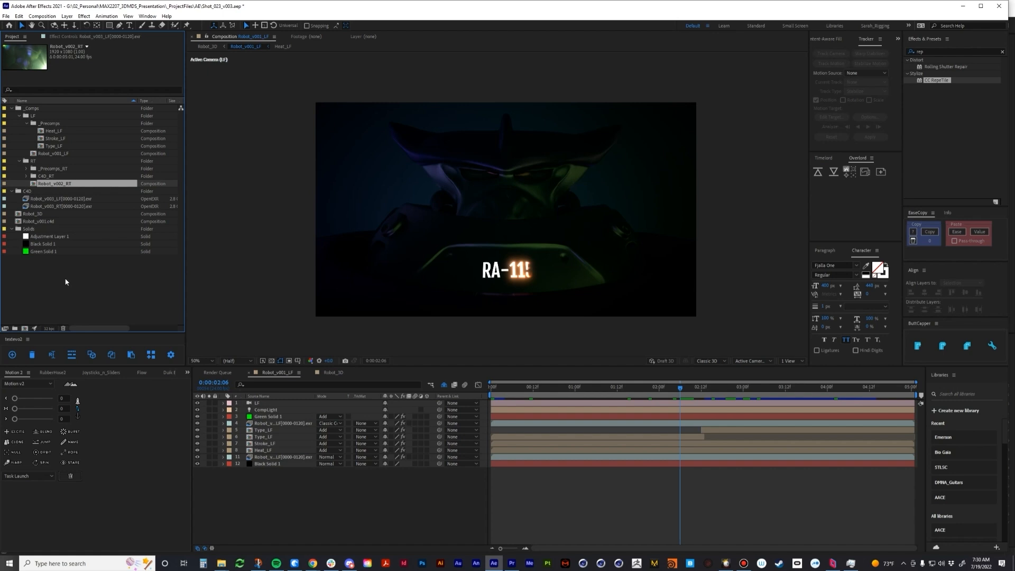
key(Return)
click(62, 185)
text(1)
key(Return)
Open the Robot_v001_RT composition and replace the duplicated EXR sequence in the C4D_RT folder with Robot_v003_RT[0000-0120].exr
double_click(36, 185)
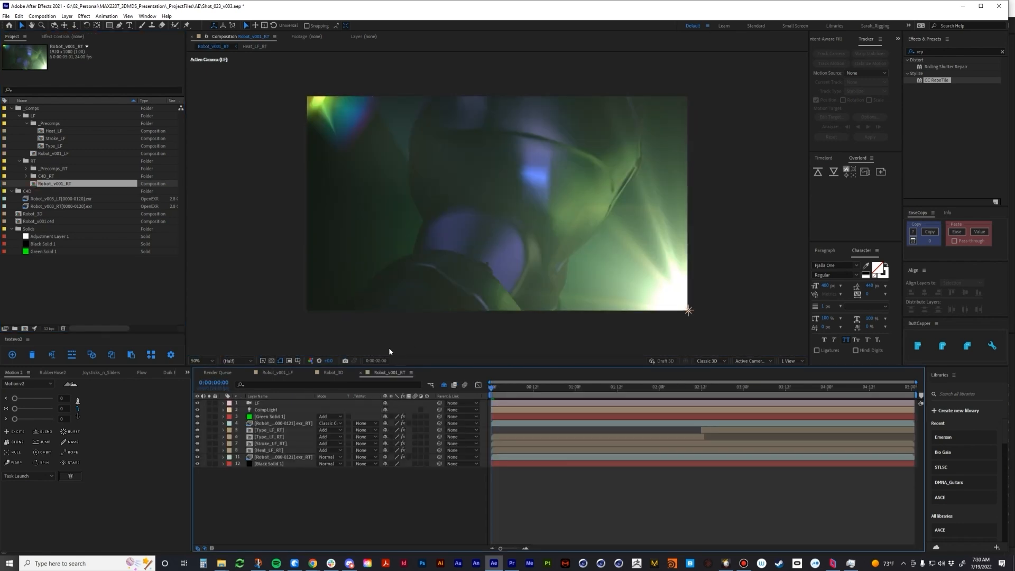
click(26, 176)
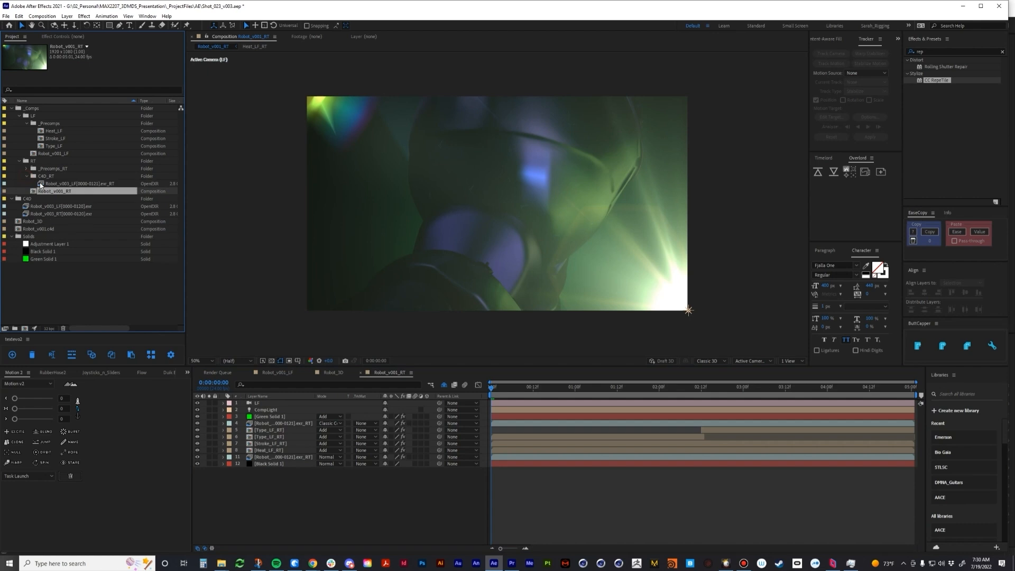
click(89, 184)
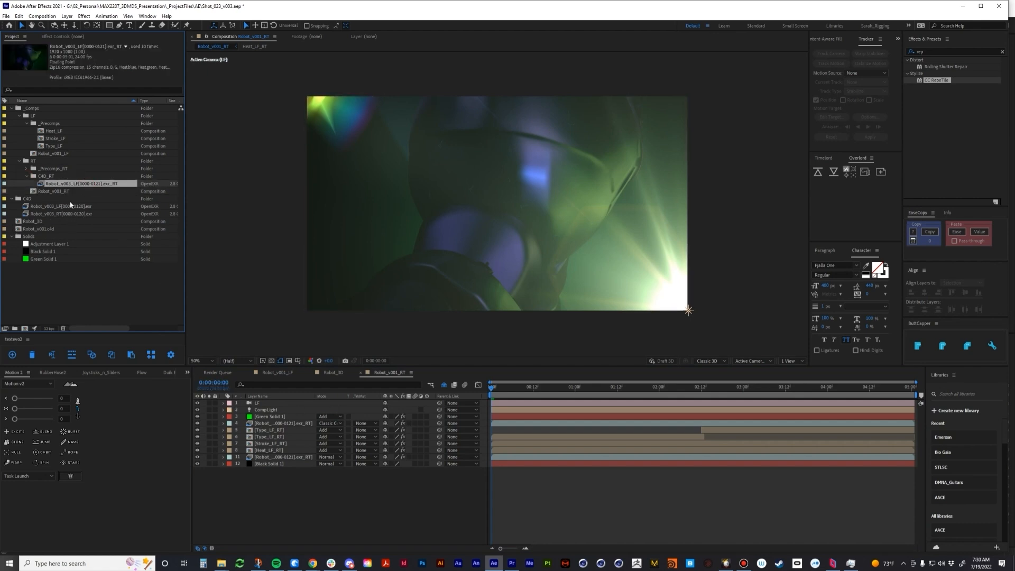
click(66, 214)
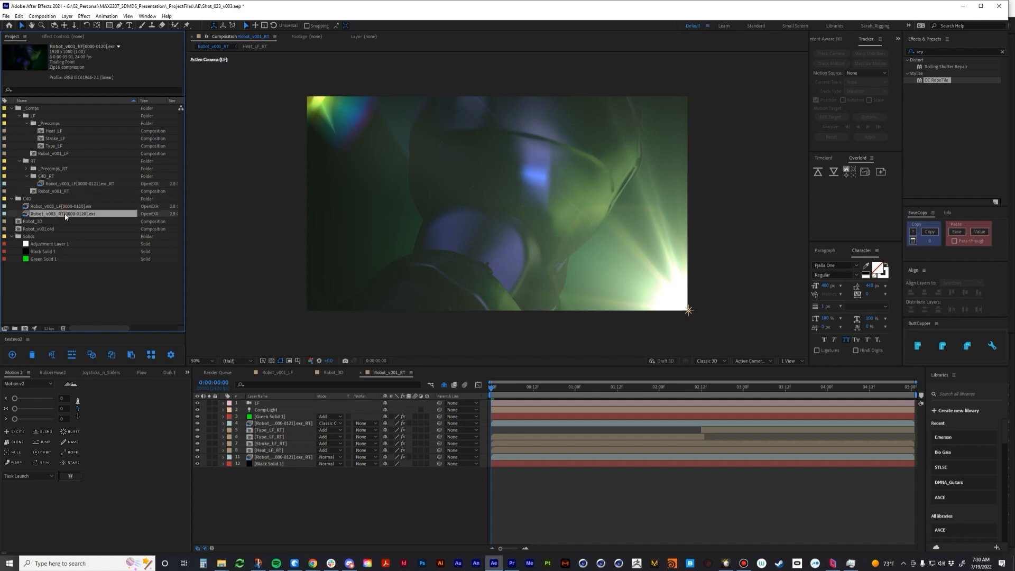
alt+drag(66, 215, 85, 186)
Compare the Robot_v001_LF and Robot_v001_RT compositions at the first frame with the viewer fitted, closing the Robot_3D composition
click(277, 373)
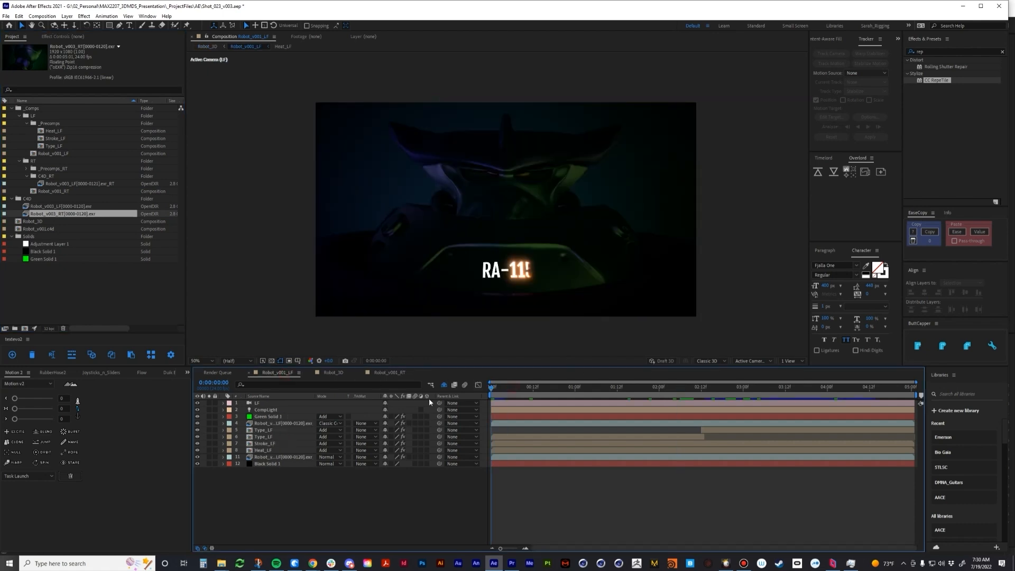
click(389, 373)
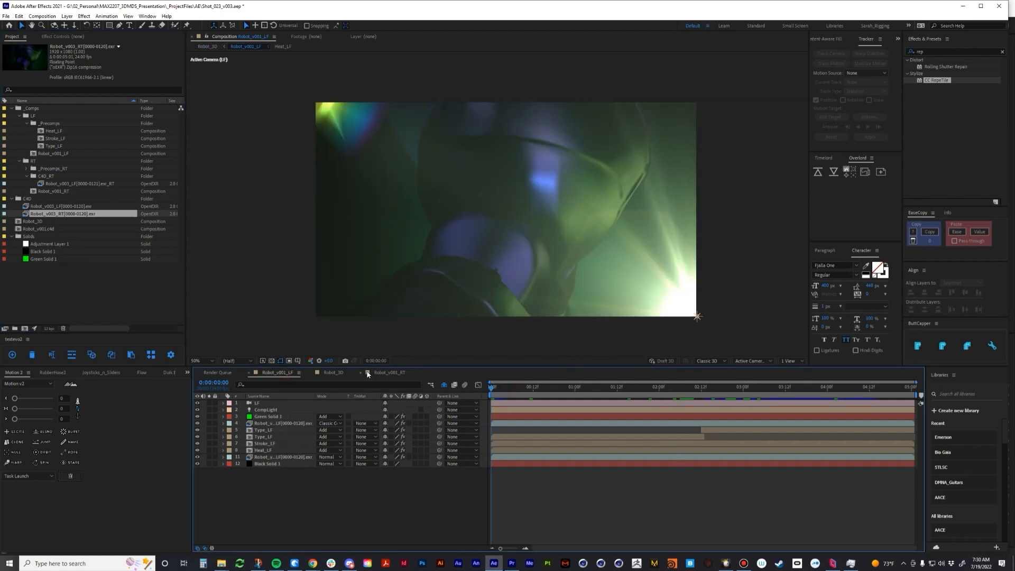
click(203, 360)
click(274, 372)
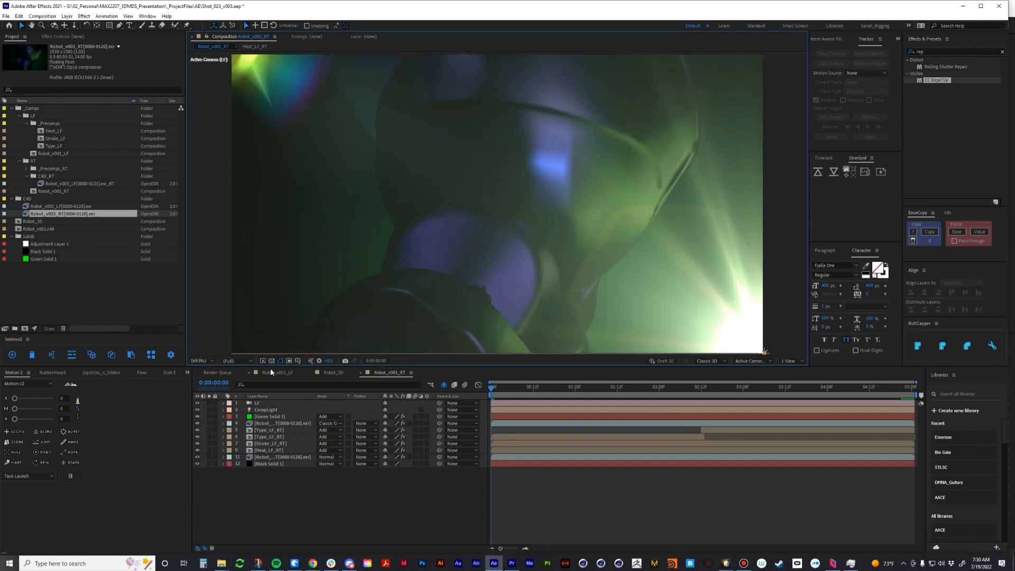
click(210, 370)
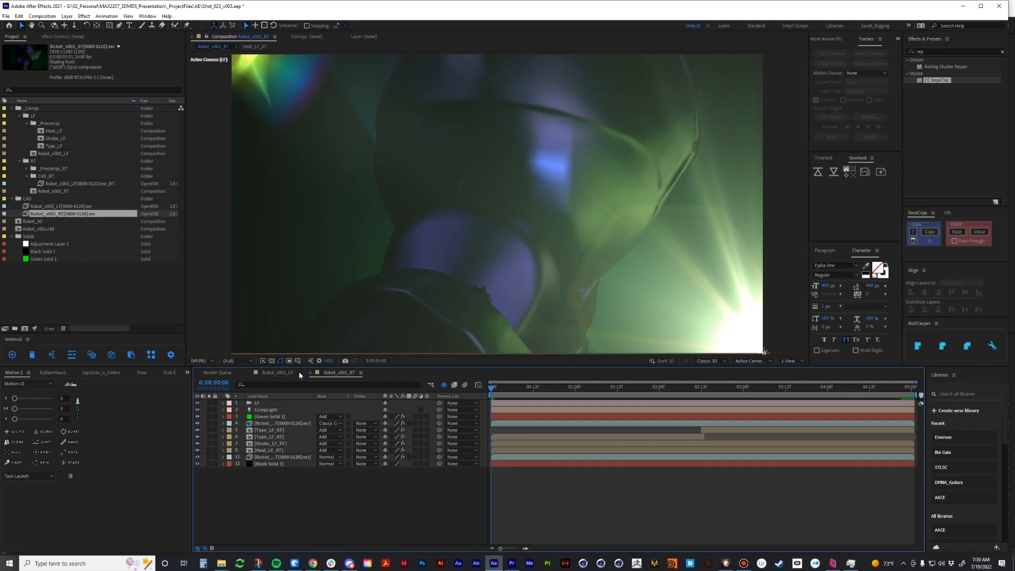
click(331, 373)
click(297, 374)
click(338, 374)
click(285, 375)
click(337, 373)
Set the horizontal position of the Green Solid 1 flare layer in Robot_v001_RT to 980
click(284, 417)
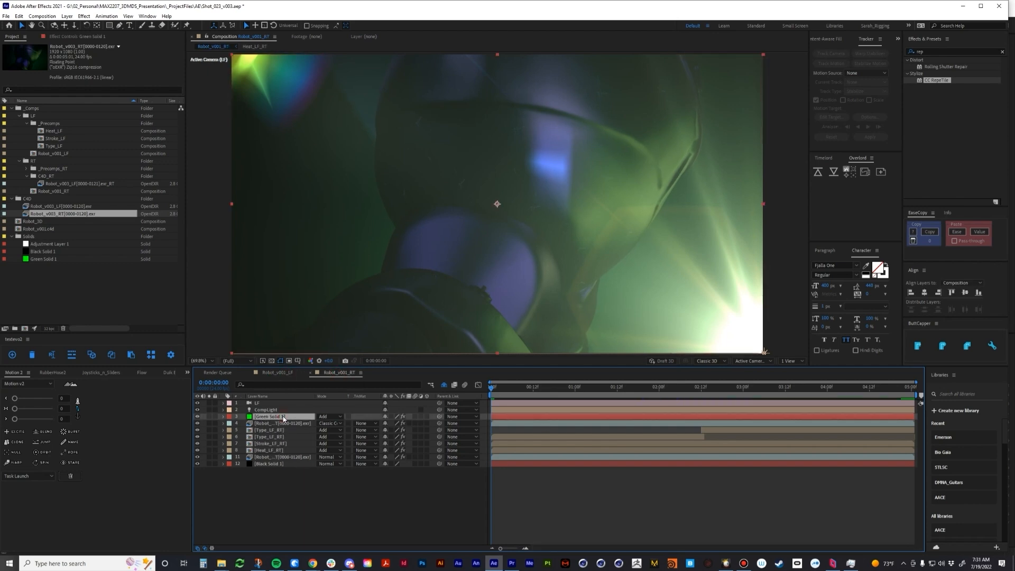
key(p)
click(390, 423)
key(Right)
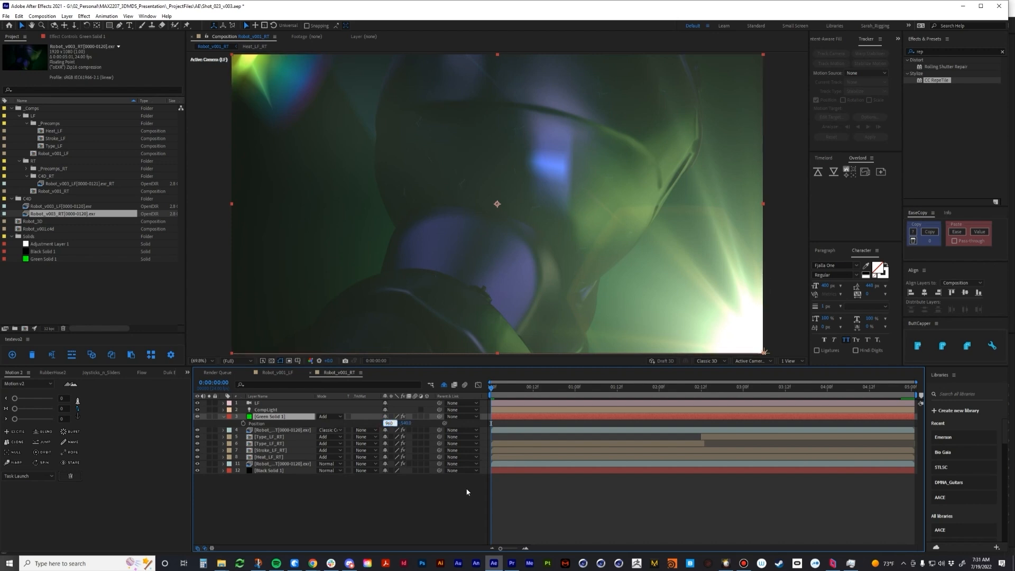
key(Return)
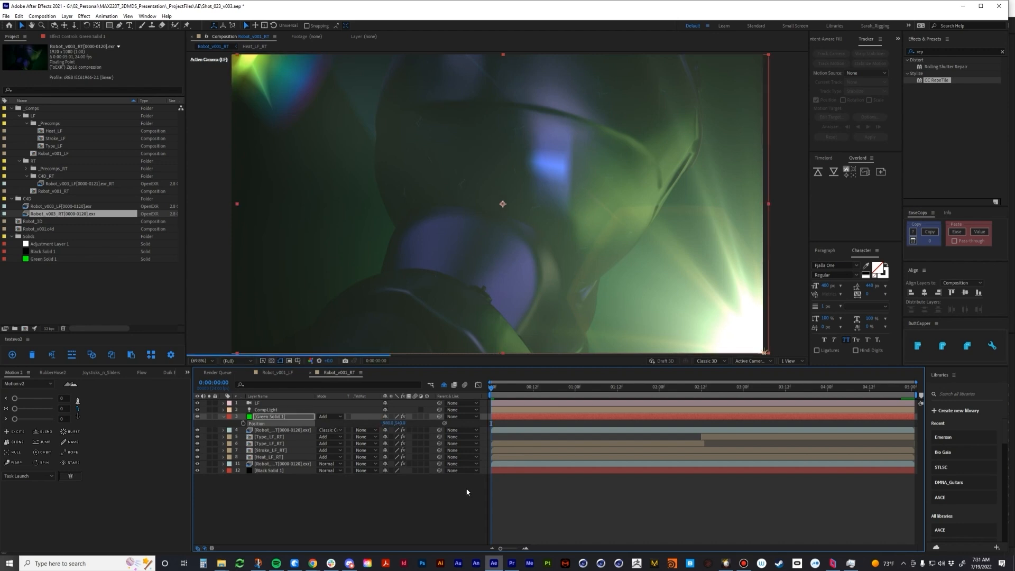
Apply CC RepeTile to Green Solid 1 with Expand Left at 20 and Tiling set to Unfold
double_click(925, 80)
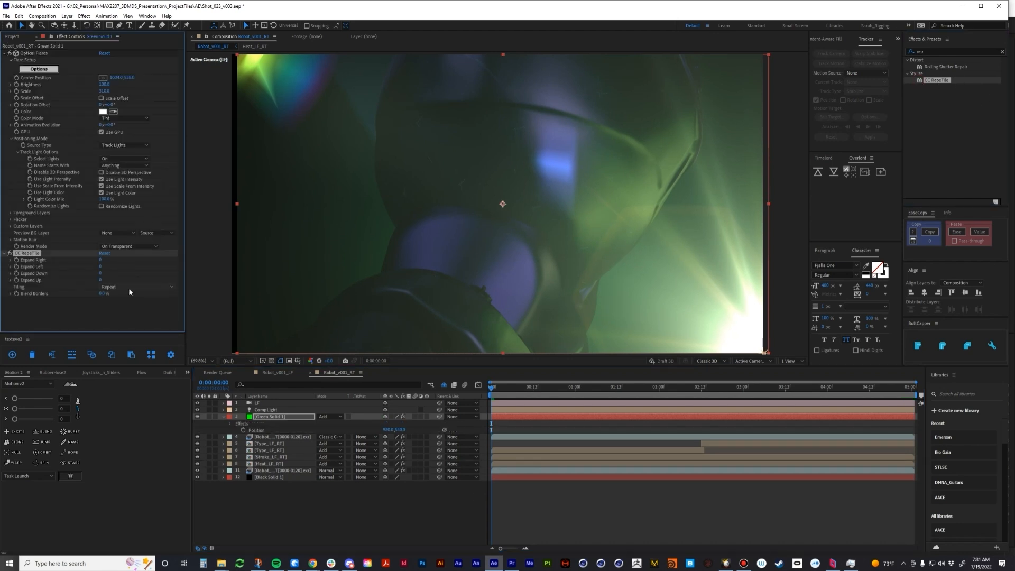
click(101, 267)
key(Return)
click(126, 288)
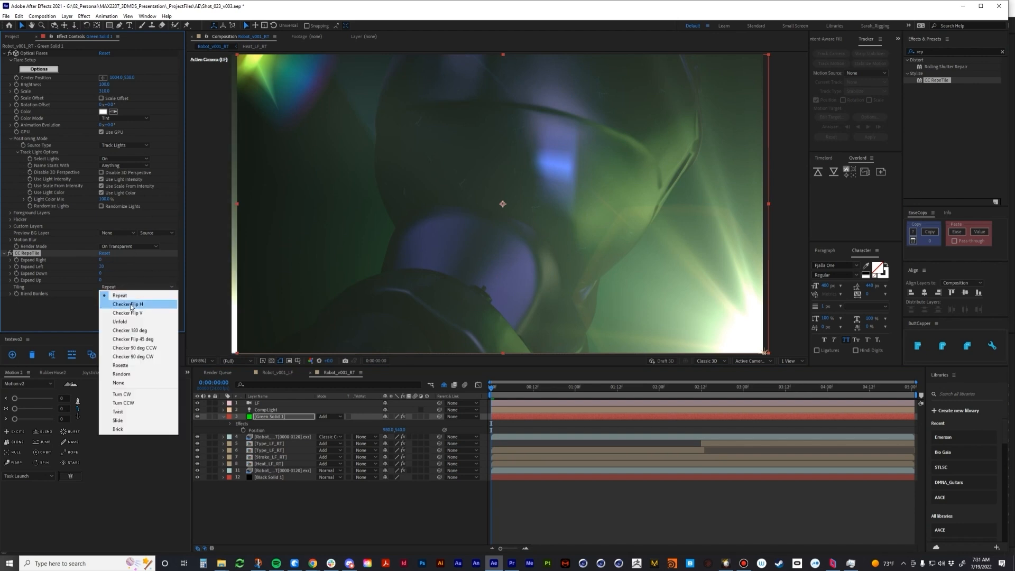
click(135, 322)
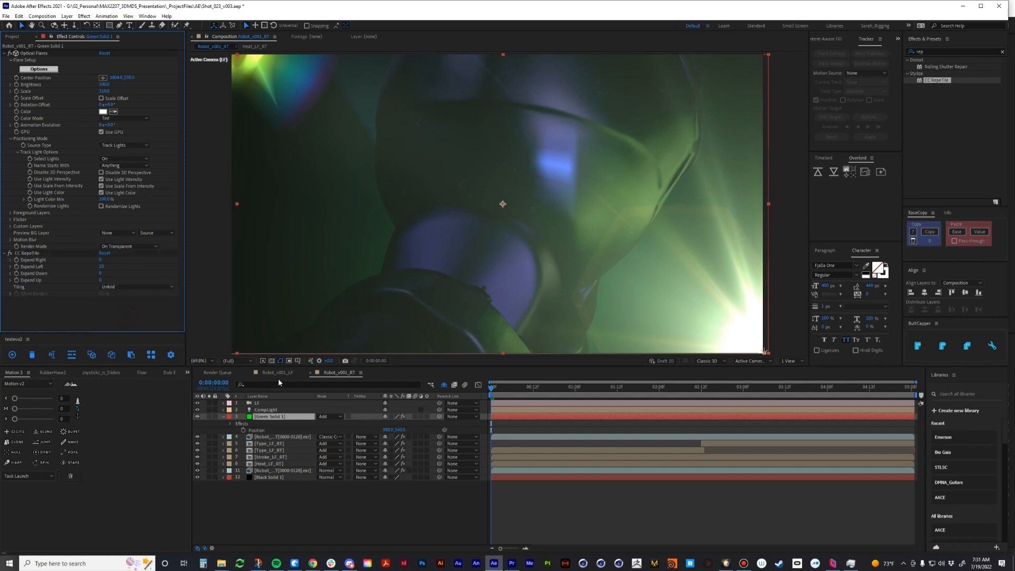
Compare the offset flare in Robot_v001_RT with the one in Robot_v001_LF by alternating between both compositions
click(278, 372)
click(336, 372)
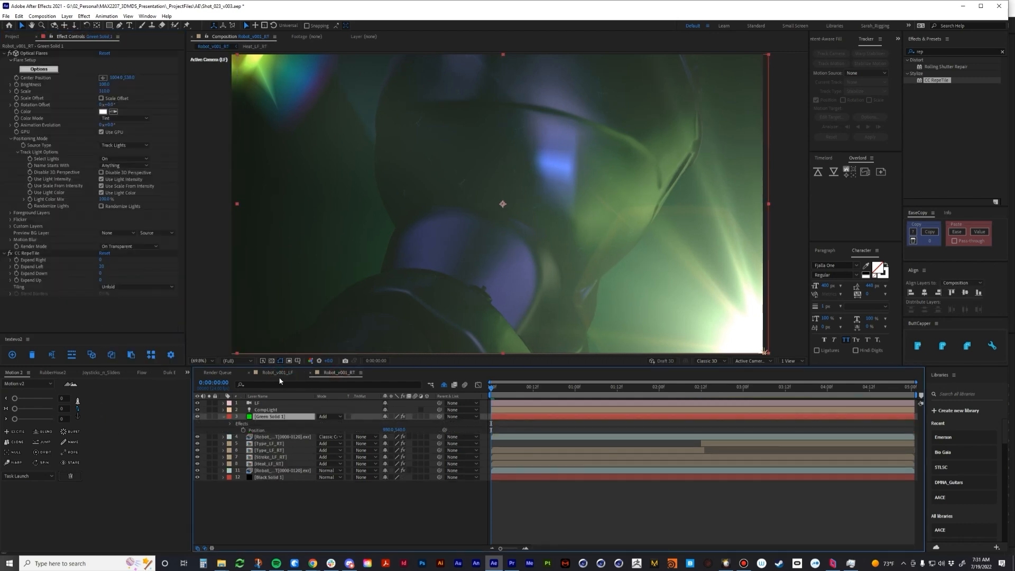
click(279, 374)
click(344, 373)
click(280, 373)
click(335, 372)
Open the Robot_3D composition and add Robot_v001_RT as a layer beneath Robot_v001_LF
click(13, 37)
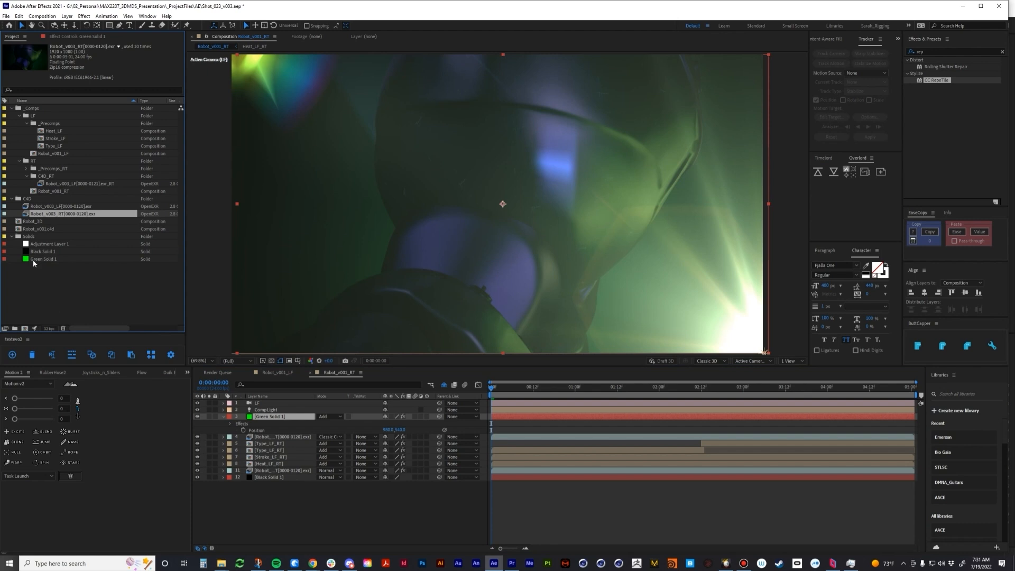
double_click(32, 291)
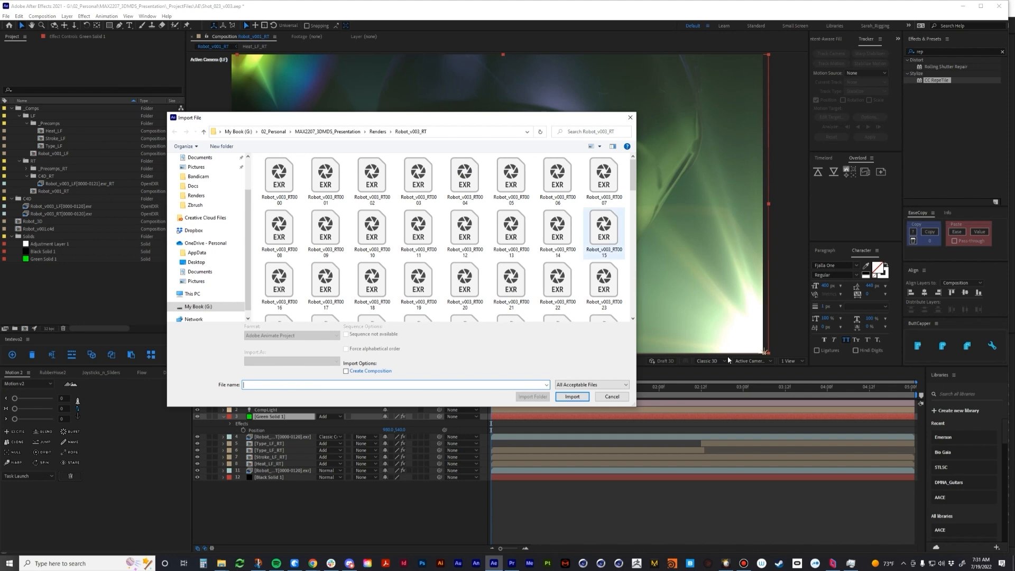
key(Escape)
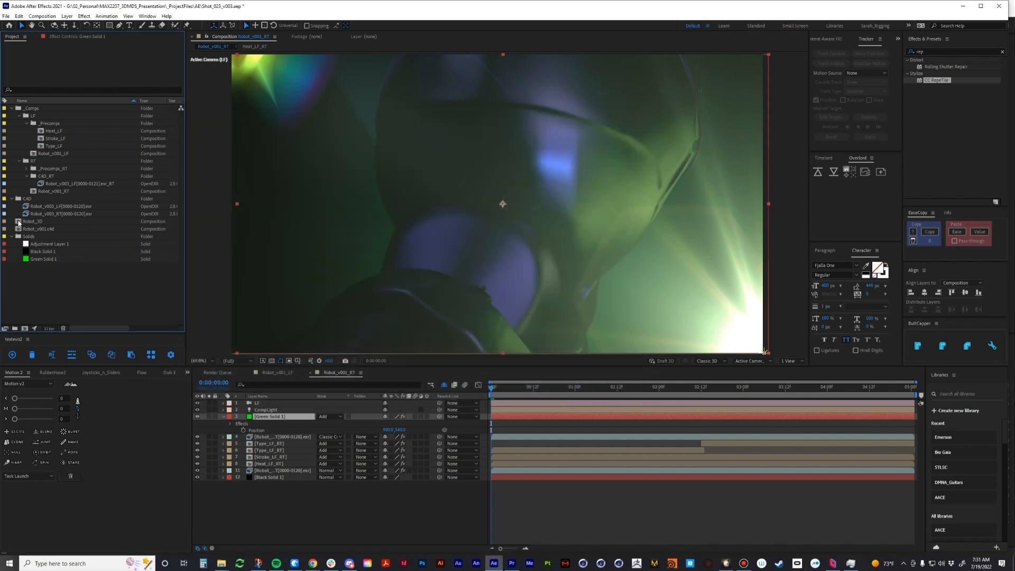
double_click(19, 221)
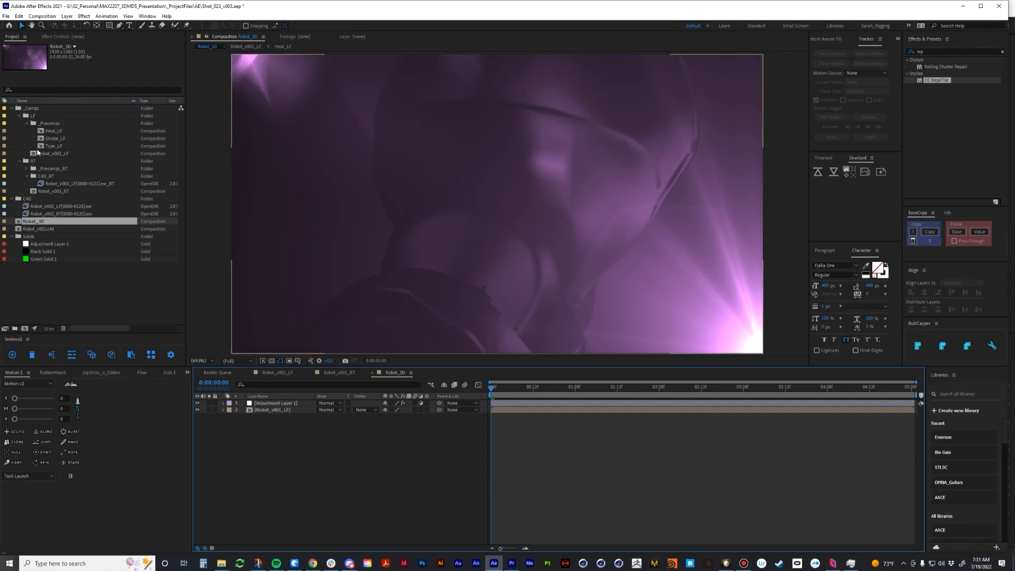
drag(60, 191, 309, 439)
Set the Right View of the adjustment layer's 3D Glasses effect to Robot_v001_RT, keeping the 3D View at Balanced Red Blue LR
click(62, 38)
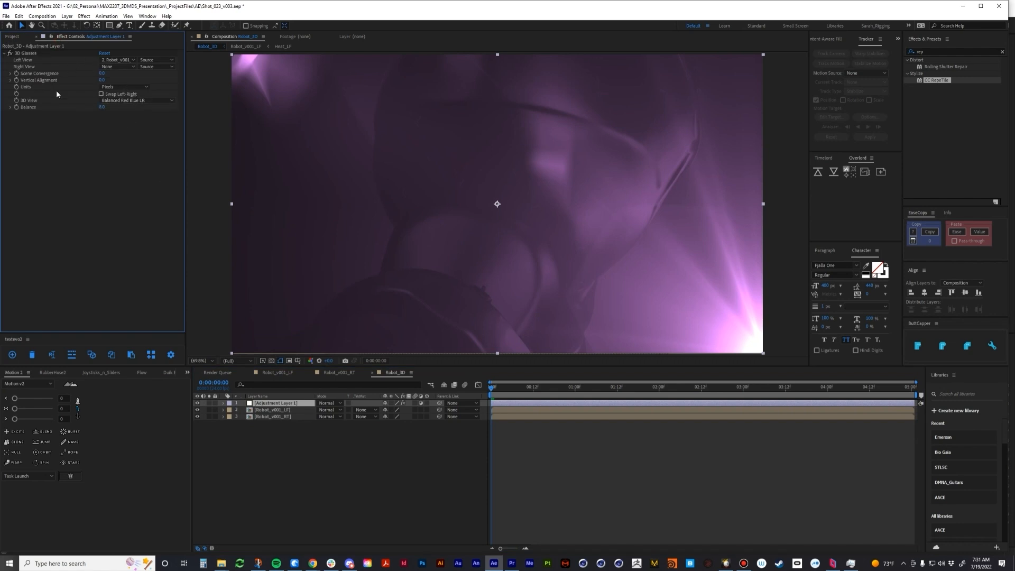
click(134, 67)
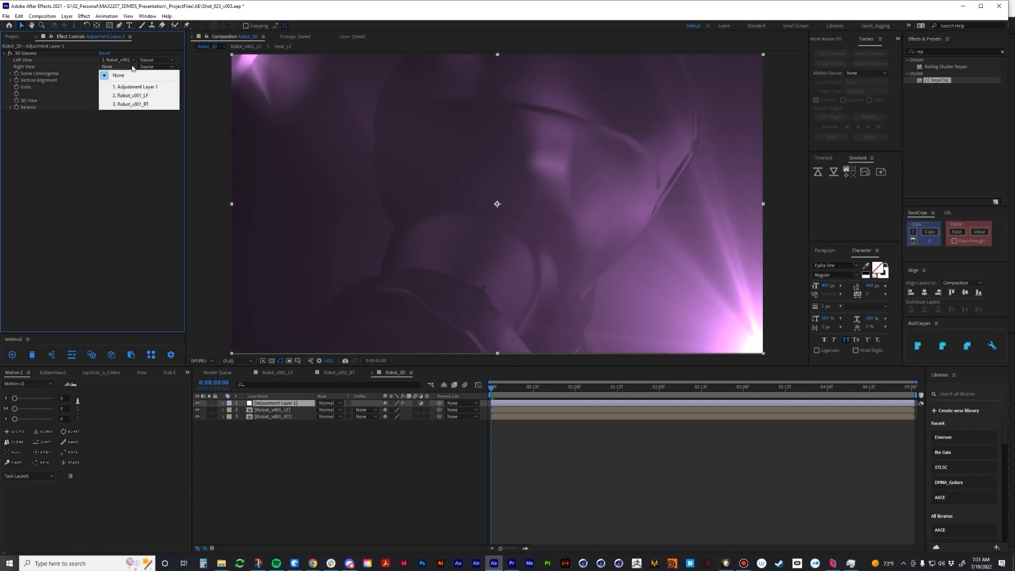
click(153, 104)
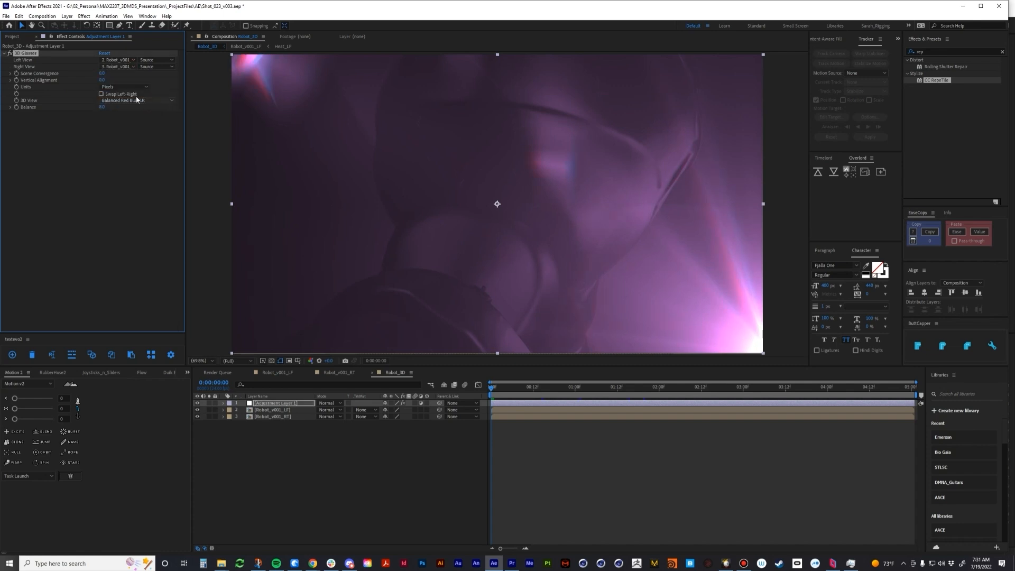
click(156, 103)
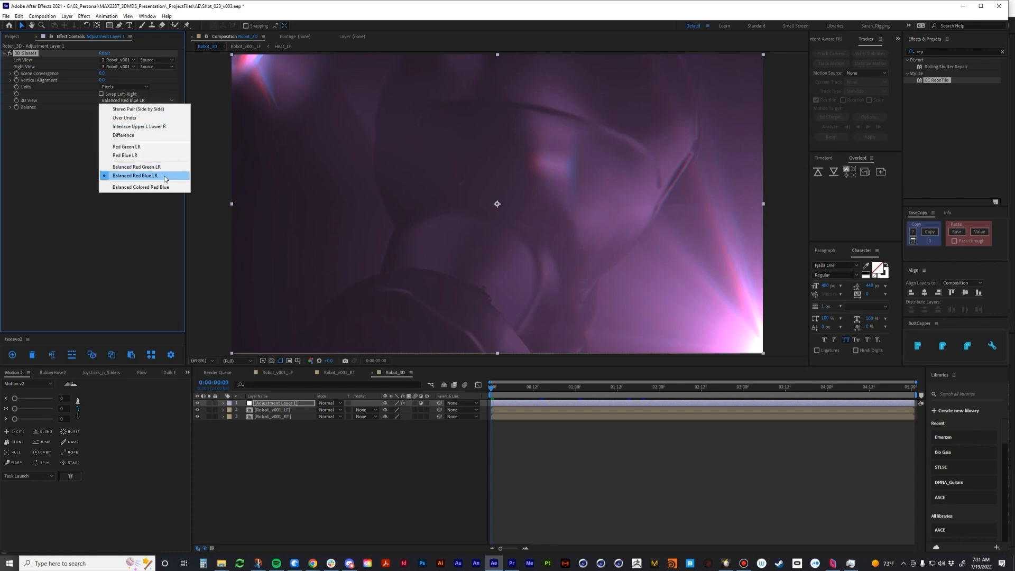
click(122, 254)
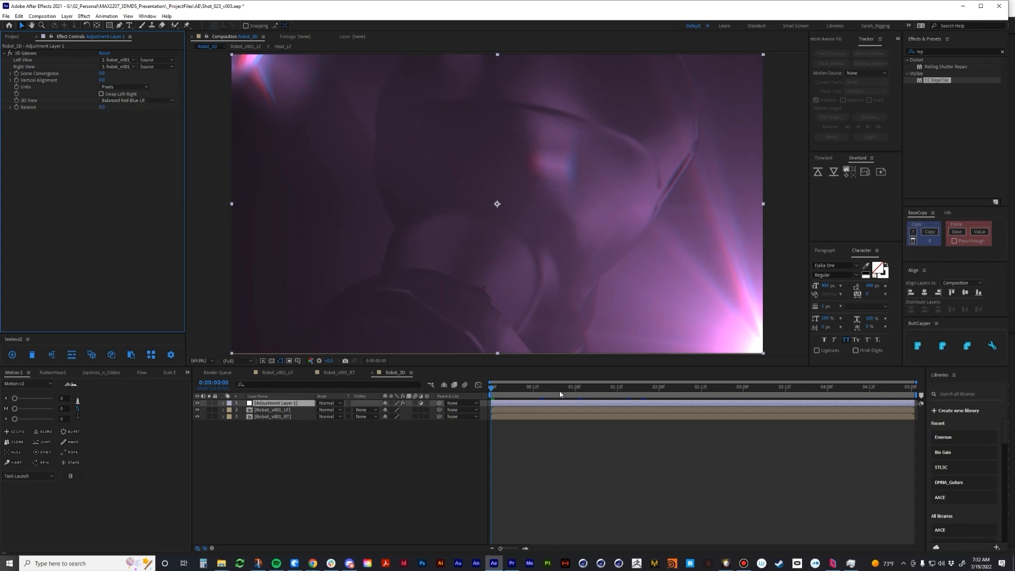
Review the anaglyph result in Robot_3D at several frames, from 0:00:00:12 through 0:00:03:08
drag(494, 392, 533, 396)
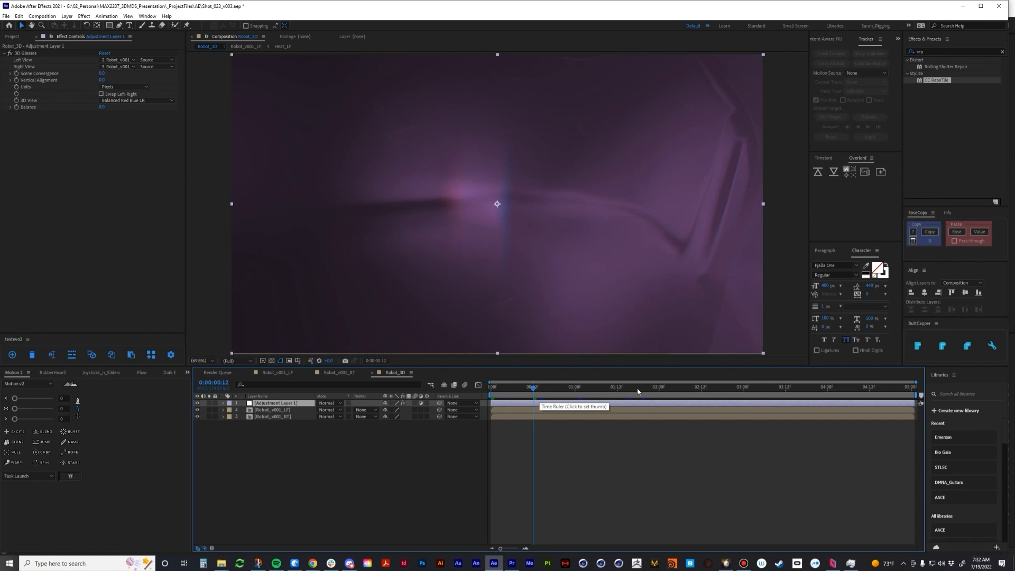
click(609, 396)
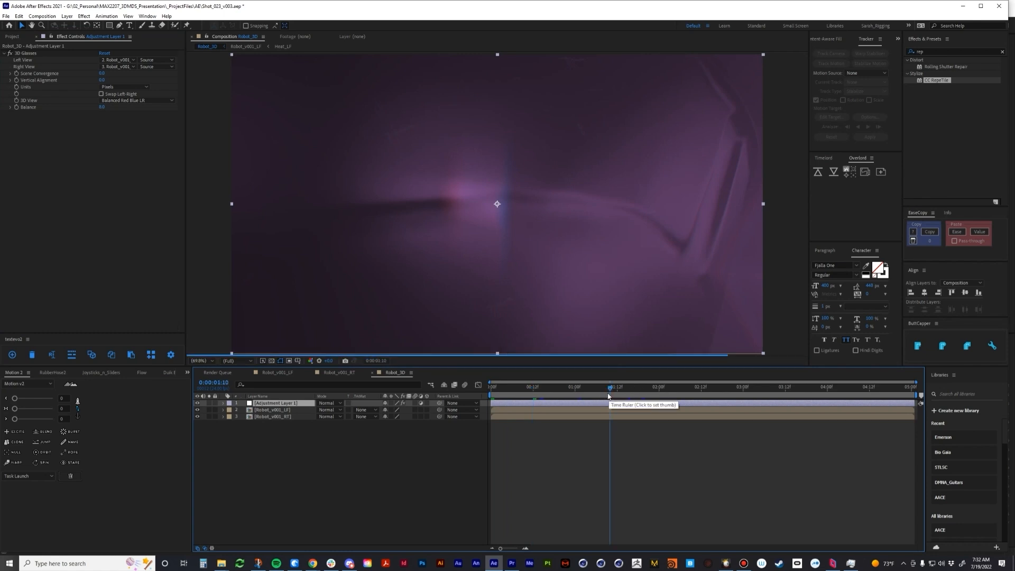
drag(609, 396, 621, 391)
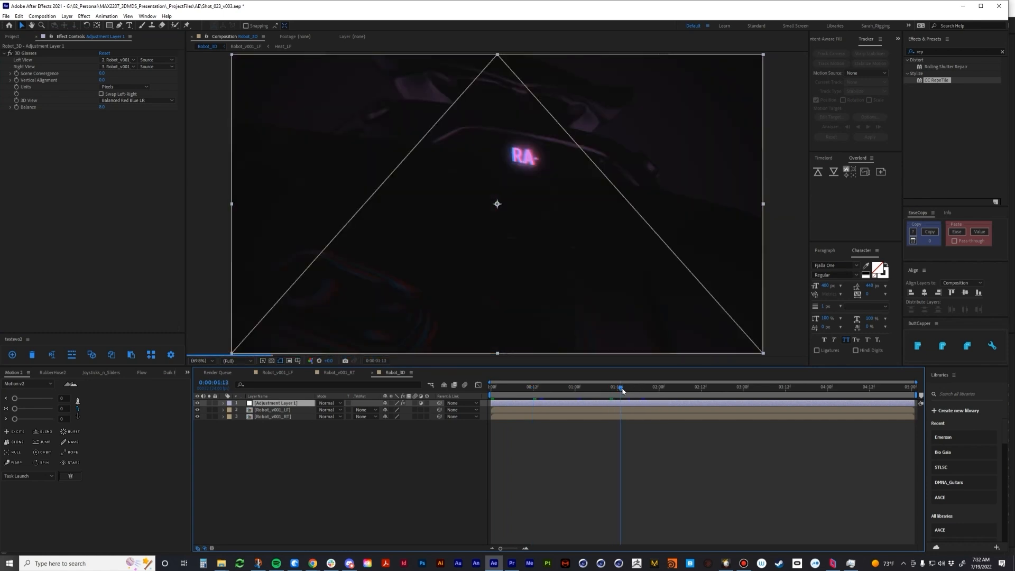
click(677, 394)
click(744, 396)
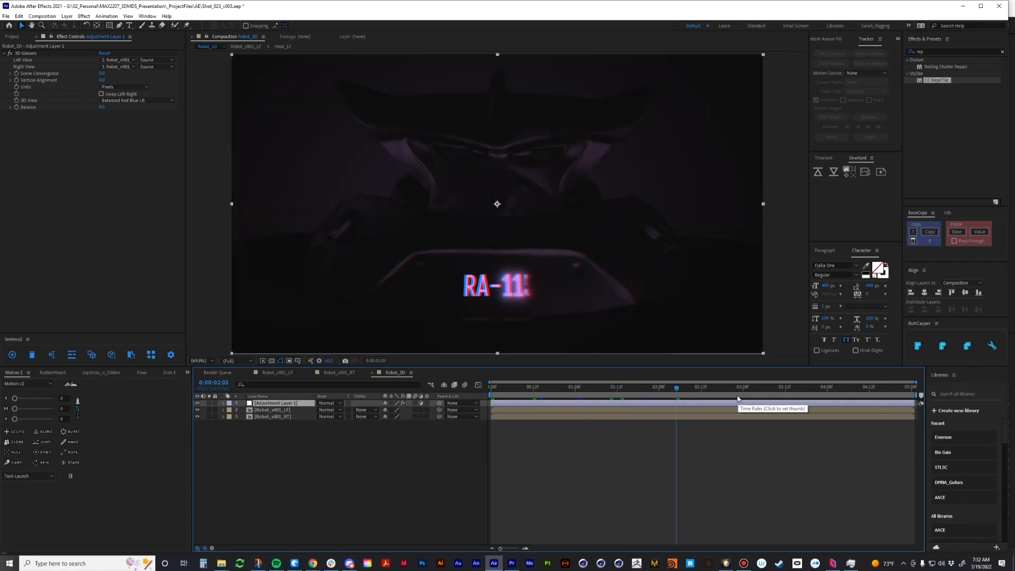
drag(745, 392, 771, 394)
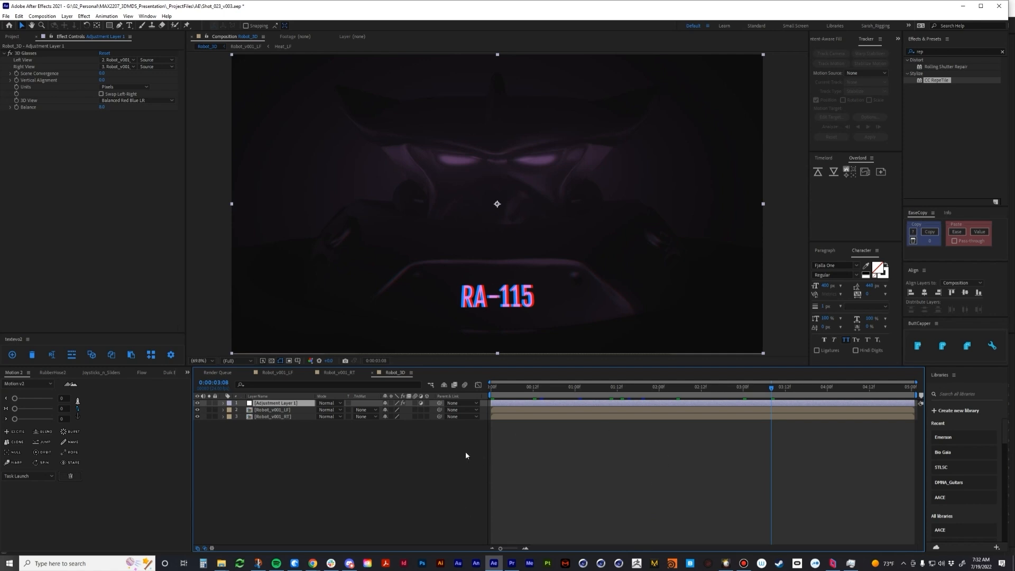
Switch to the Stereoscopic Tracking Sheet in Chrome and set Shot 023's LF Edit and RT Edit statuses to not ready for edit
click(313, 564)
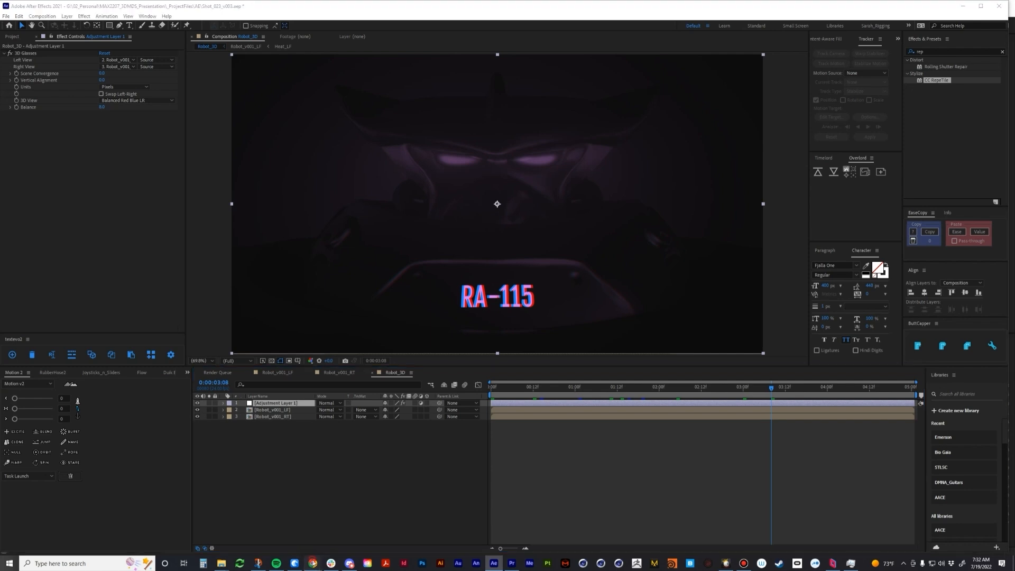
click(339, 524)
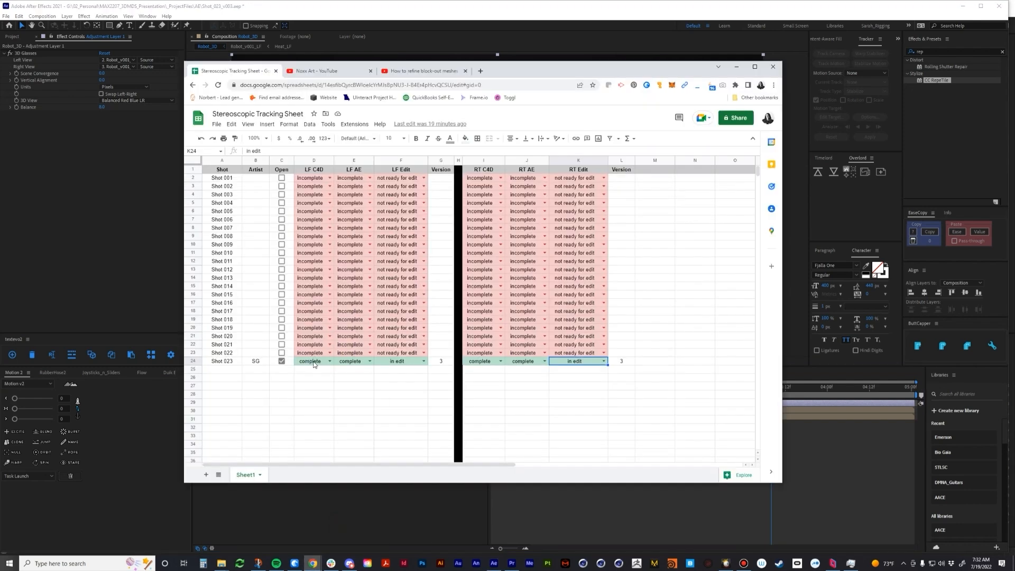
click(418, 362)
click(424, 362)
click(397, 380)
click(604, 362)
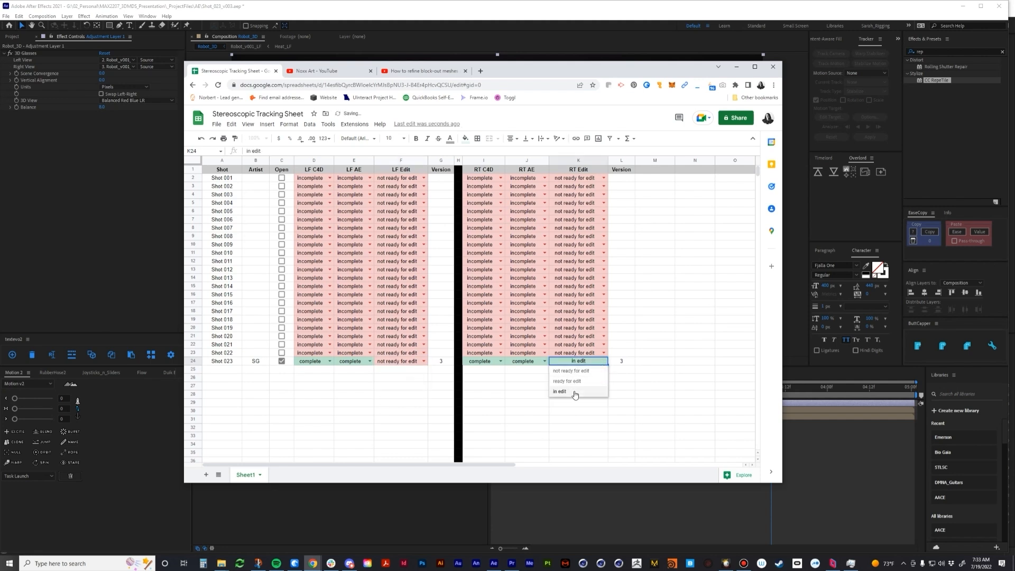
click(571, 372)
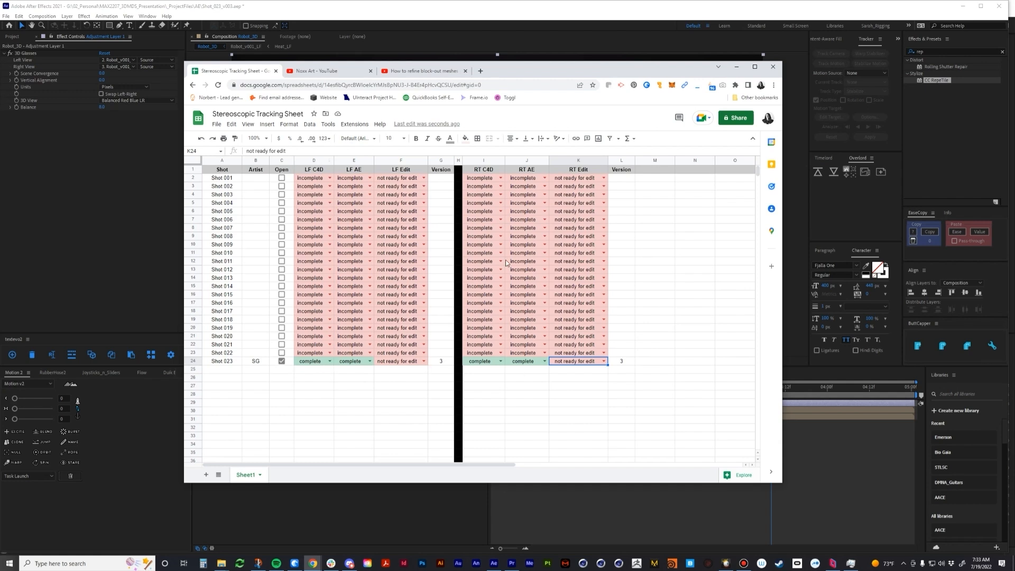
Look through the status options for Shot 023 in the LF C4D and LF AE columns
click(330, 362)
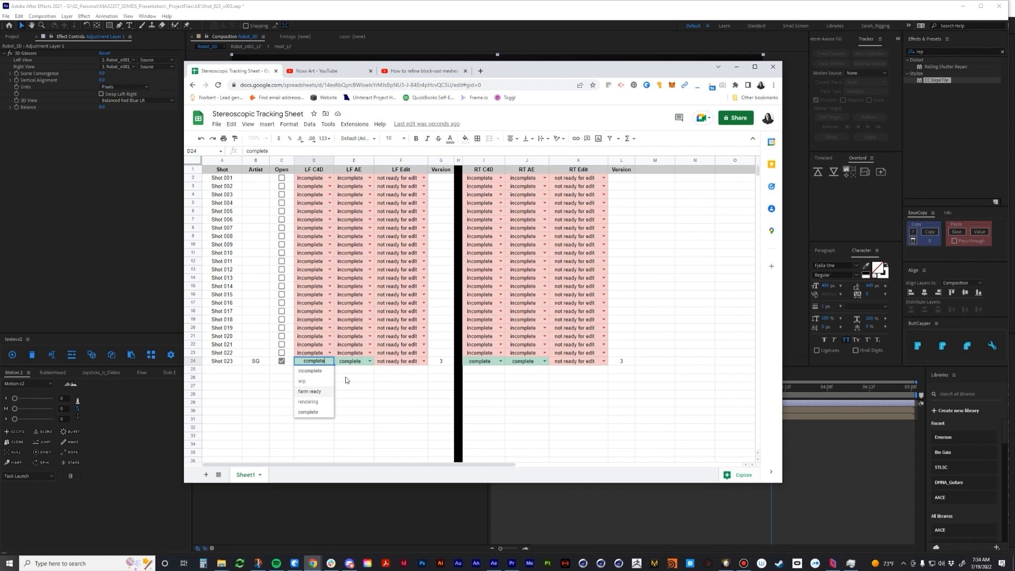
click(325, 415)
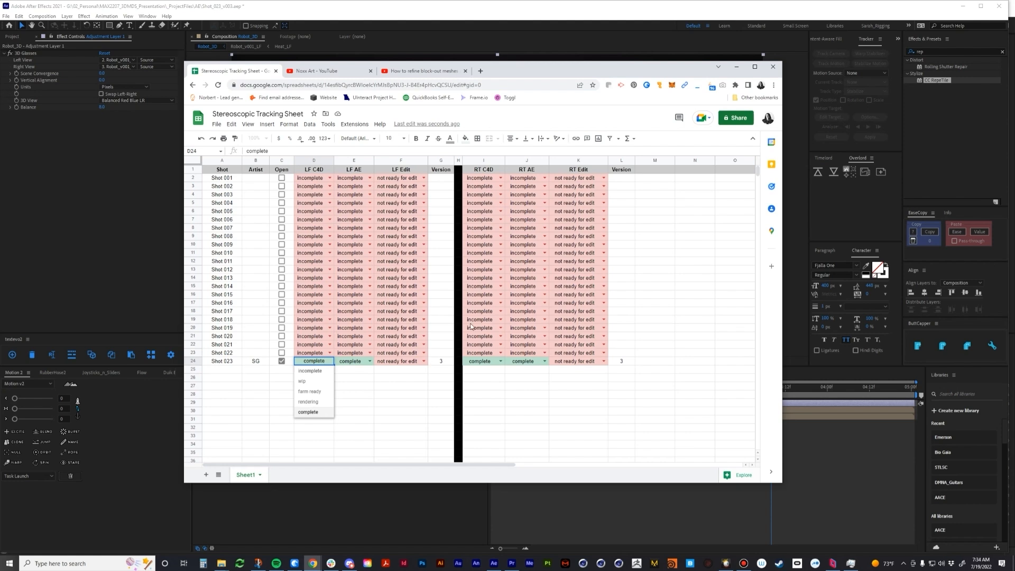
click(370, 364)
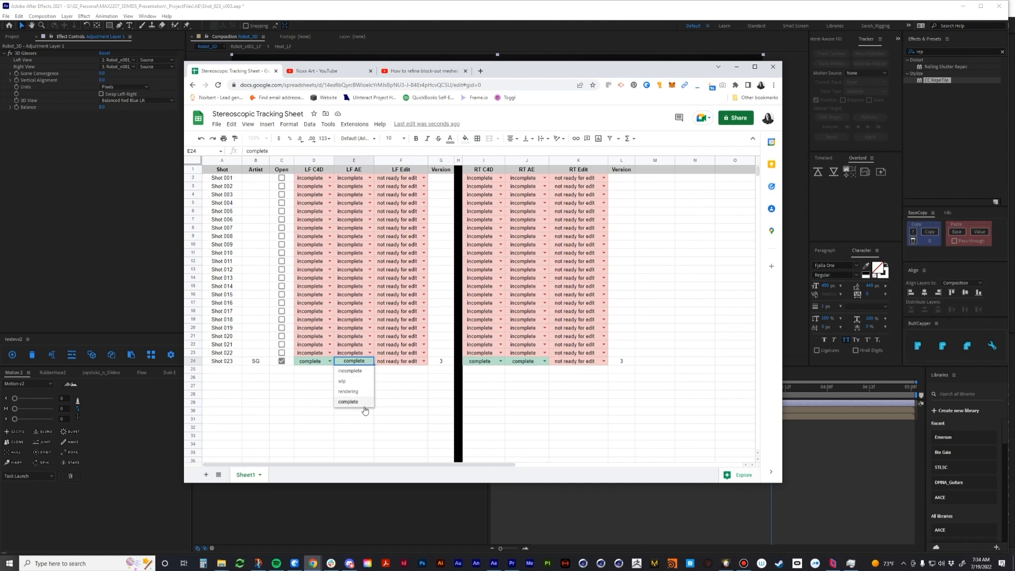
Advance Shot 023's LF Edit status through ready for edit to in edit and switch back to After Effects
click(424, 362)
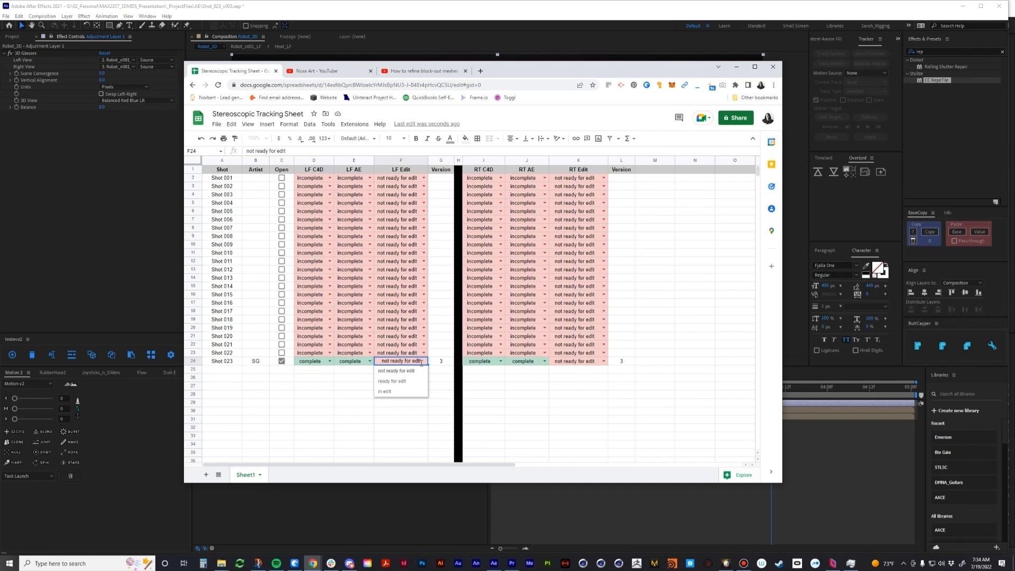
click(419, 382)
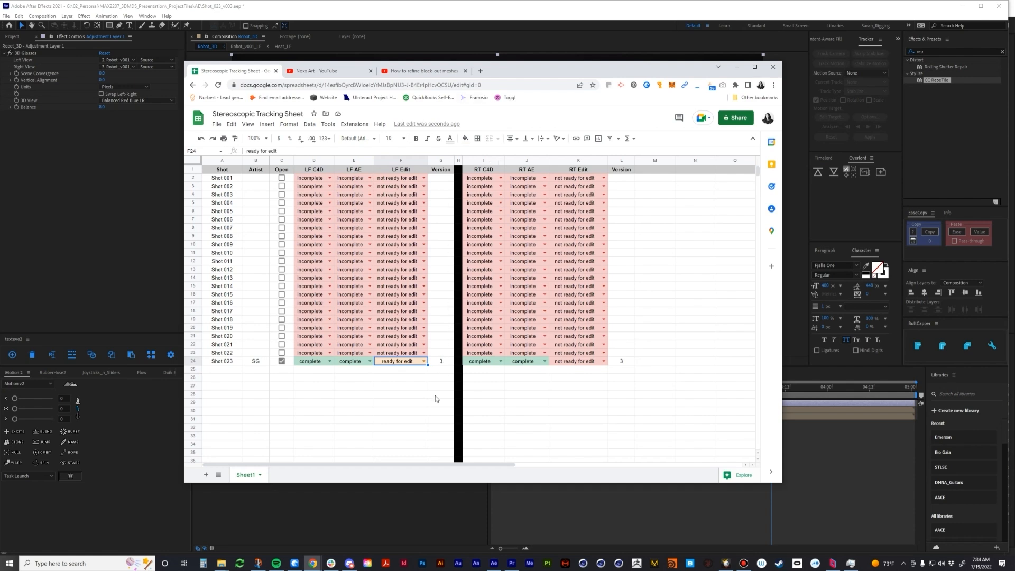
click(423, 361)
click(385, 391)
click(392, 512)
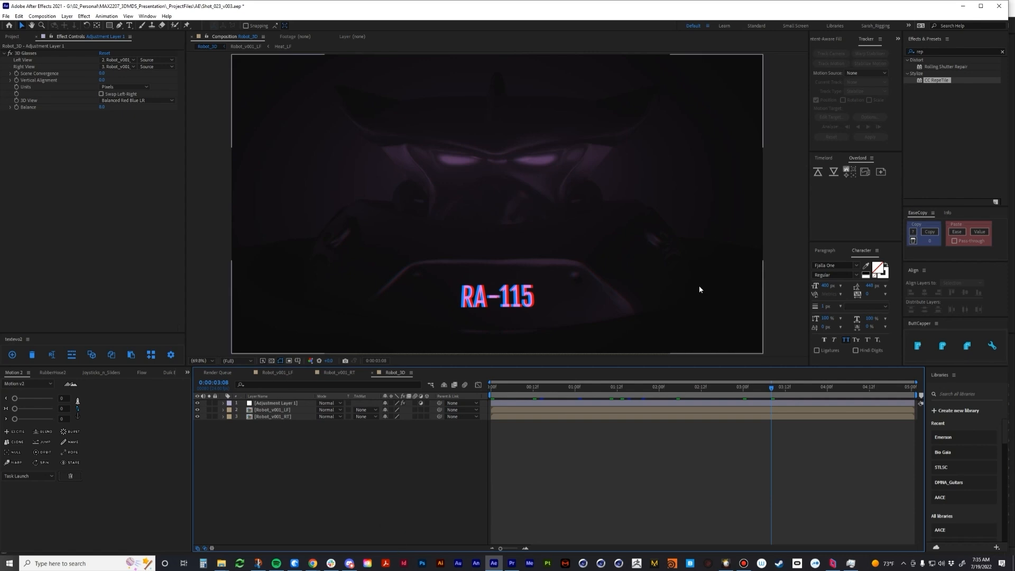